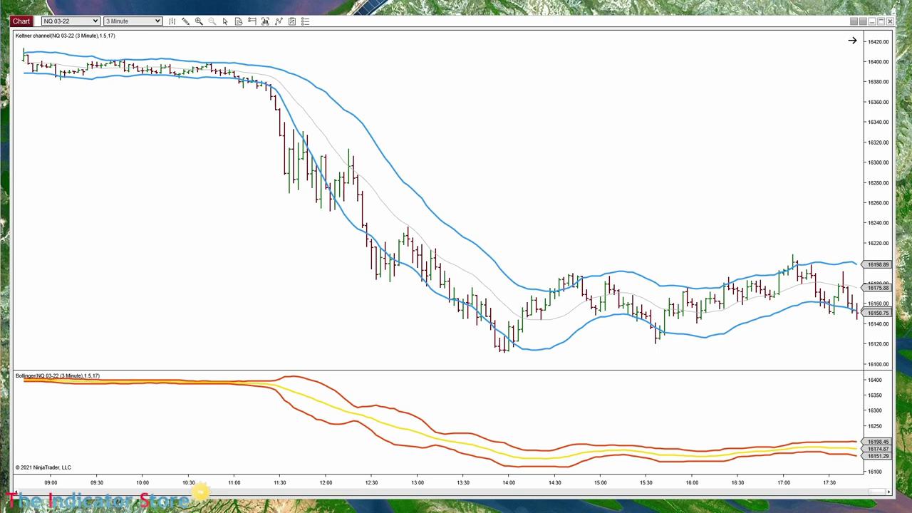
pyautogui.click(379, 150)
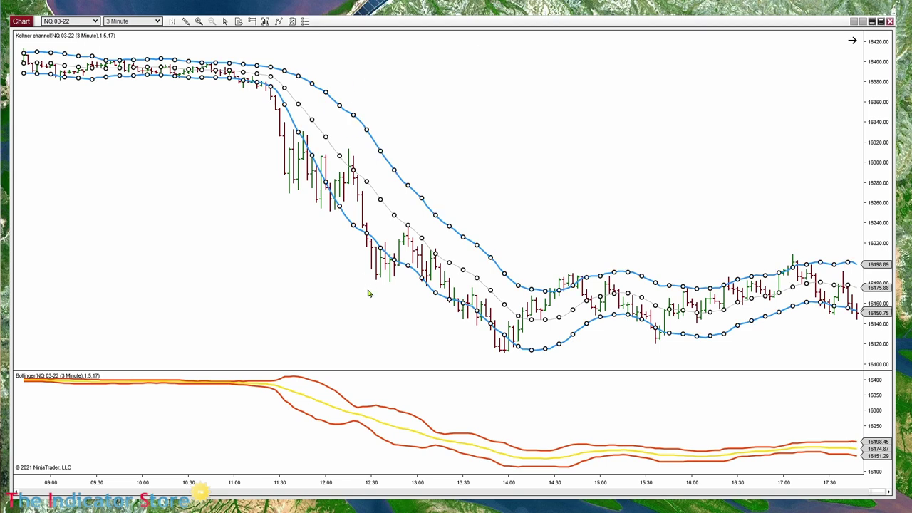
pyautogui.click(388, 411)
pyautogui.click(319, 274)
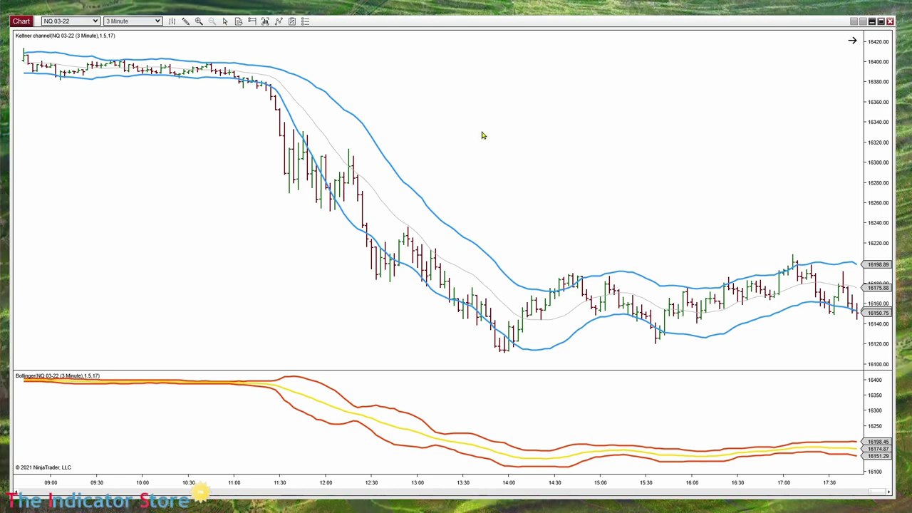
# Draw an arrow pointing to the Keltner channel's midline and two vertical arrows spanning towards its upper and lower bands.
pyautogui.moveTo(498, 120)
pyautogui.mouseDown()
pyautogui.moveTo(405, 235)
pyautogui.moveTo(411, 227)
pyautogui.mouseUp()
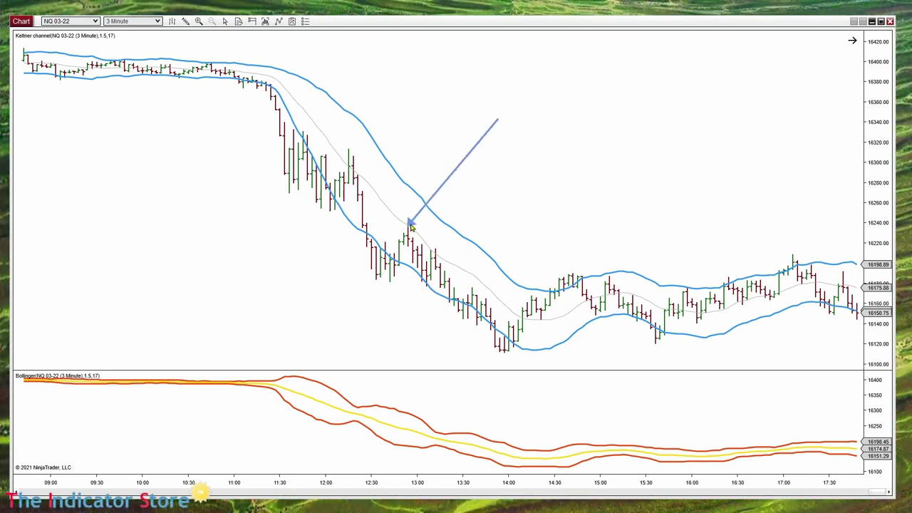
pyautogui.moveTo(449, 265); pyautogui.dragTo(447, 229)
pyautogui.moveTo(447, 287); pyautogui.dragTo(447, 297)
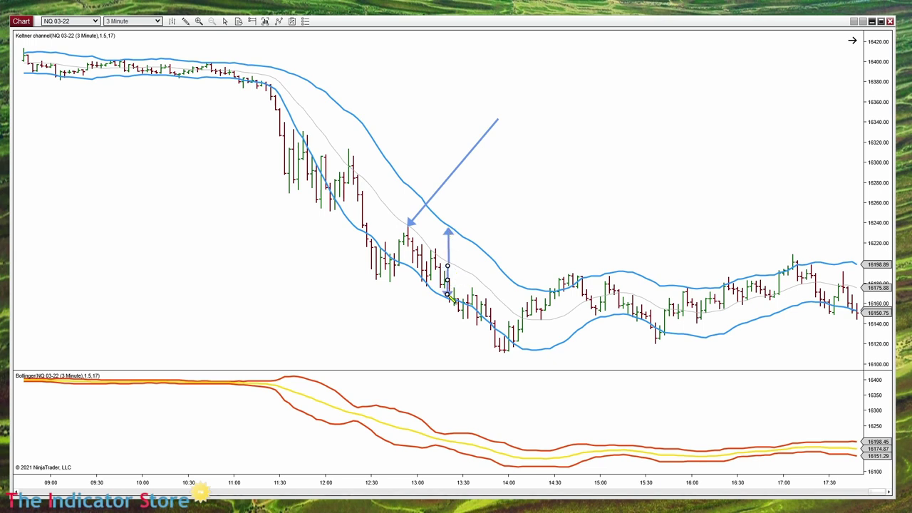
# Delete the two vertical arrows and the diagonal arrow from the price panel.
pyautogui.click(449, 251)
pyautogui.press('Delete')
pyautogui.click(447, 287)
pyautogui.press('Delete')
pyautogui.click(457, 172)
pyautogui.press('Delete')
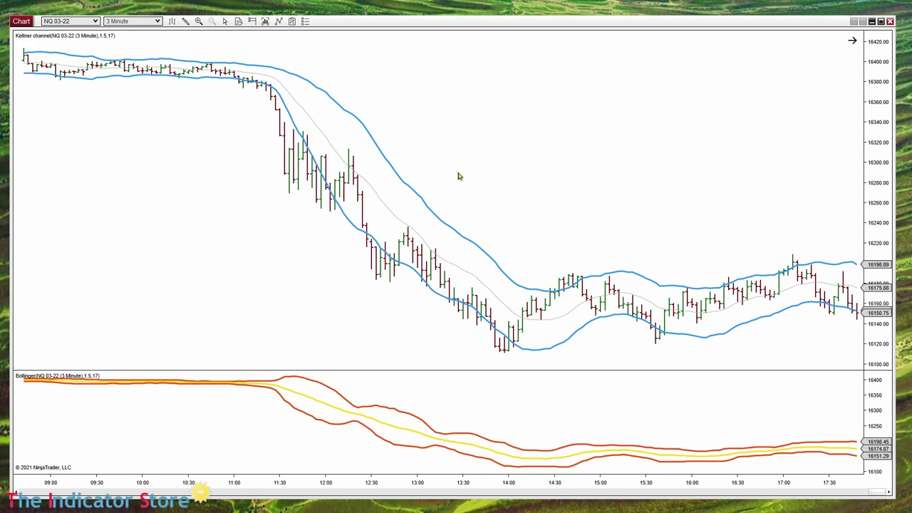
pyautogui.moveTo(171, 224); pyautogui.dragTo(192, 217)
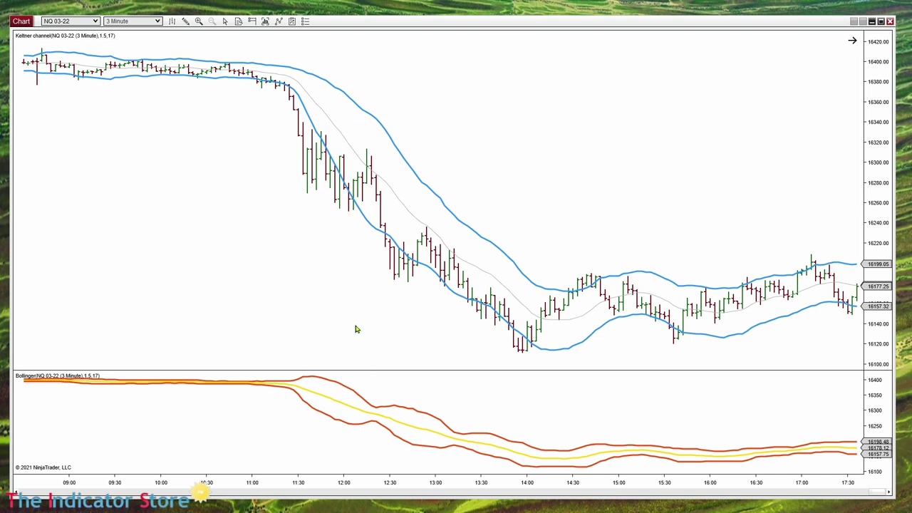
pyautogui.click(363, 224)
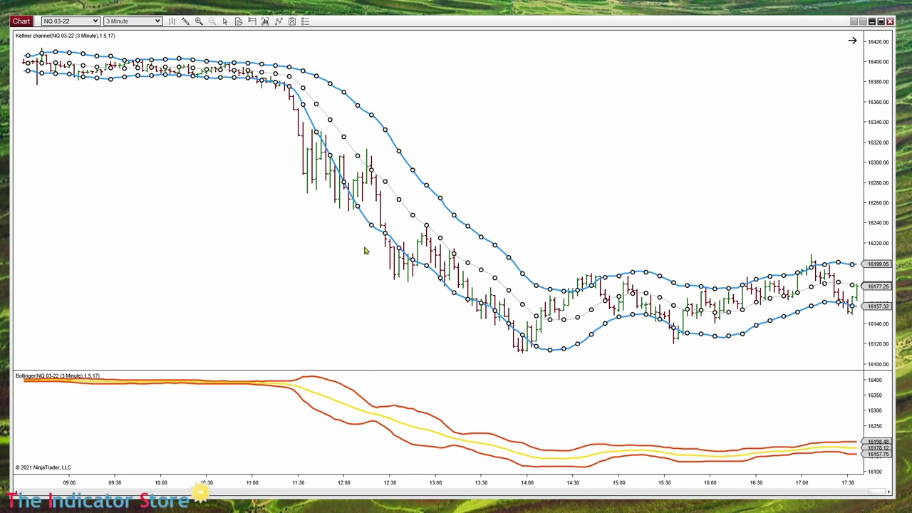
pyautogui.click(362, 412)
pyautogui.click(370, 337)
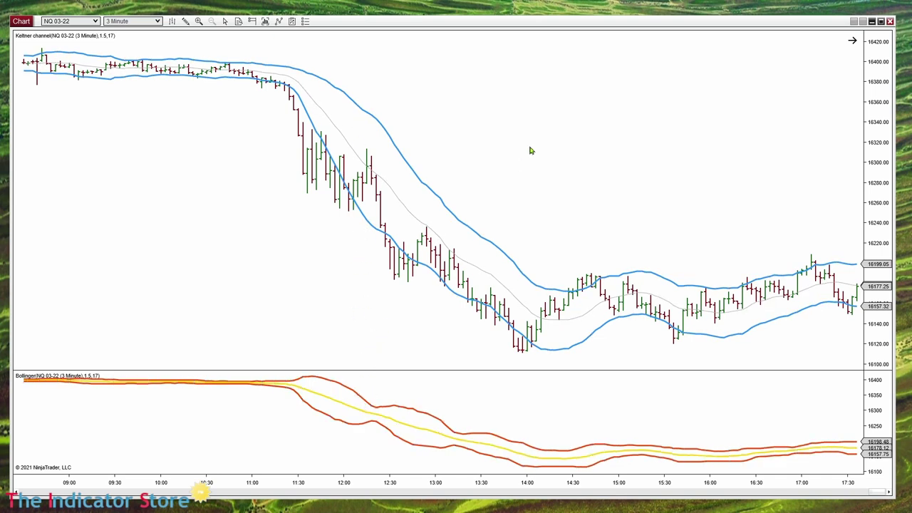
# Draw an arrow pointing to the Keltner channel's midline and label its tail with the text "SMA(Typical)".
pyautogui.moveTo(504, 130); pyautogui.dragTo(424, 220)
pyautogui.click(509, 126)
pyautogui.write('SMA')
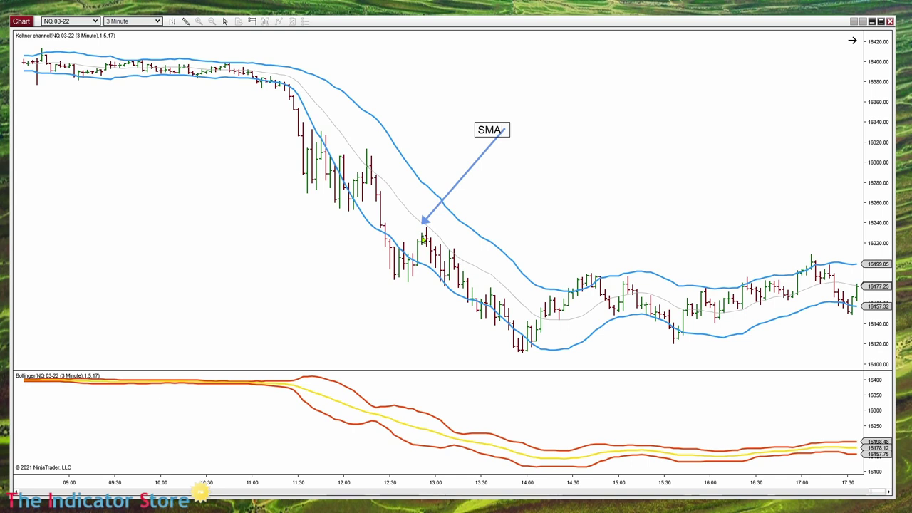
pyautogui.write('(Ty')
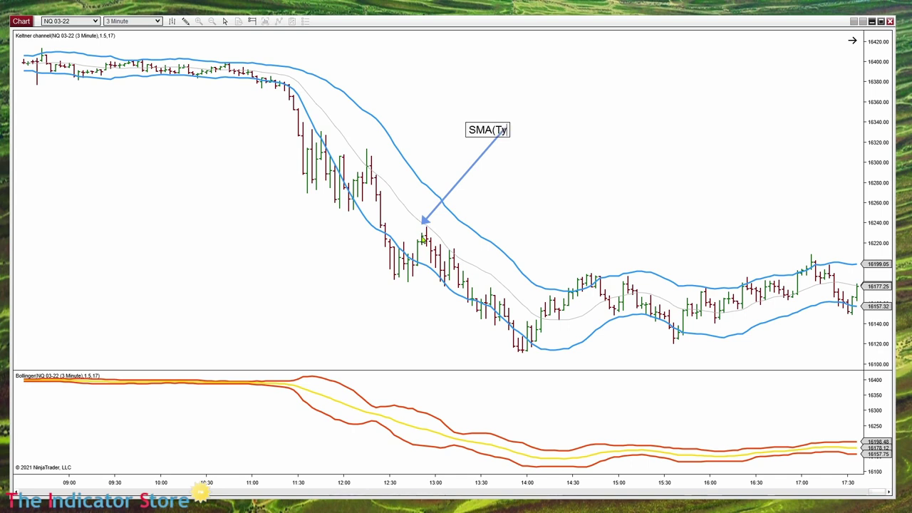
pyautogui.write('pical)')
pyautogui.click(487, 68)
pyautogui.click(520, 124)
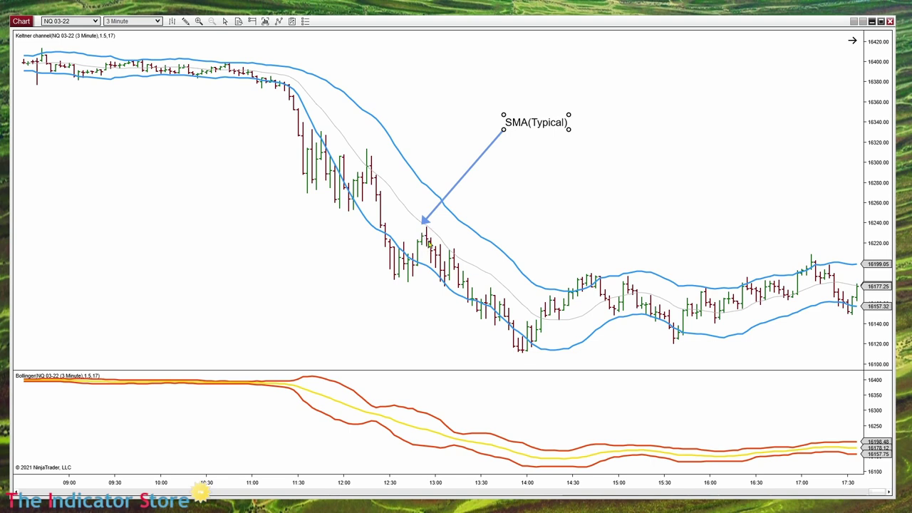
pyautogui.click(549, 189)
# Draw an arrow pointing to the Bollinger midline in the lower panel and label its tail with the text "SMA(Close)".
pyautogui.click(488, 393)
pyautogui.click(442, 433)
pyautogui.click(497, 394)
pyautogui.write('SMA(Close')
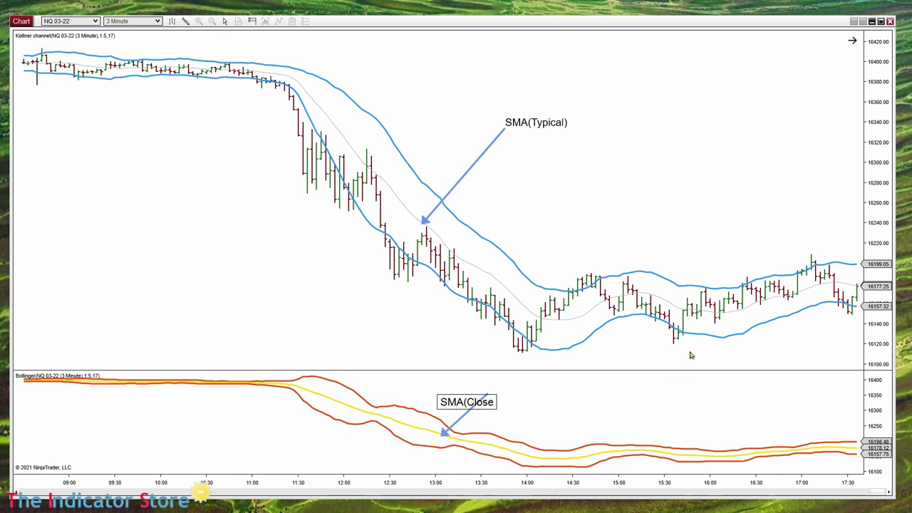
pyautogui.write(')')
pyautogui.click(545, 417)
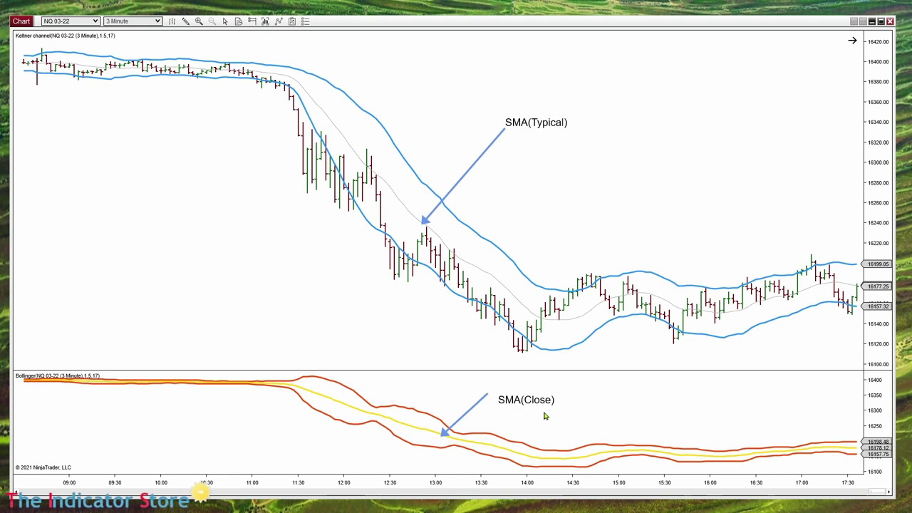
pyautogui.moveTo(523, 406); pyautogui.dragTo(519, 399)
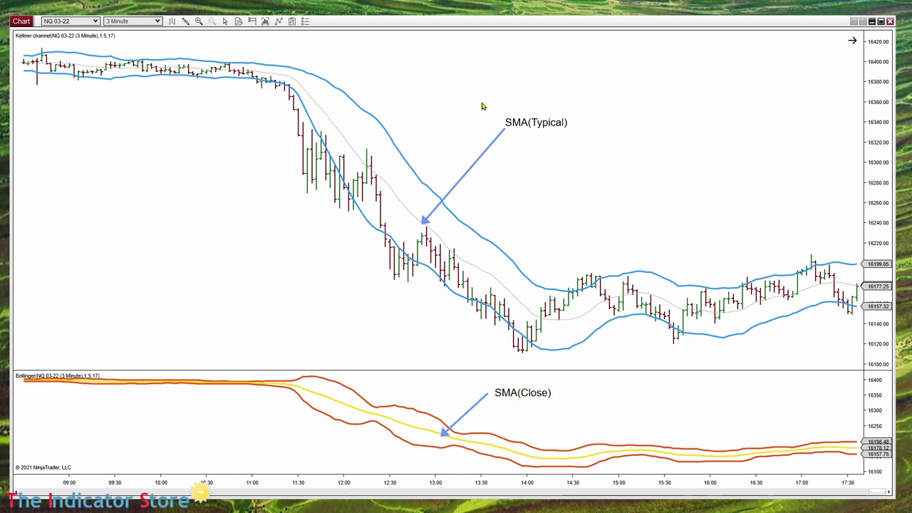
# Open the chart's indicator settings and examine the Keltner channel's period and offset multiplier.
pyautogui.rightClick(302, 86)
pyautogui.click(368, 142)
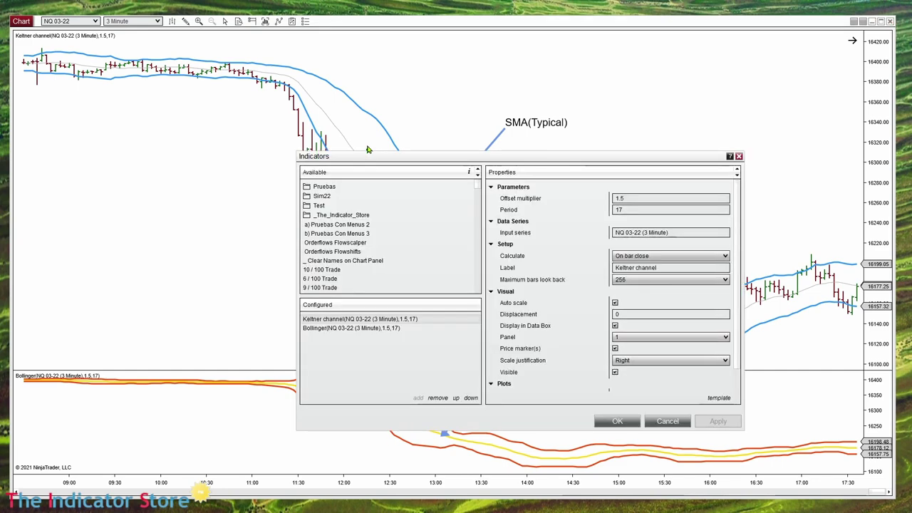
pyautogui.moveTo(313, 190); pyautogui.dragTo(286, 190)
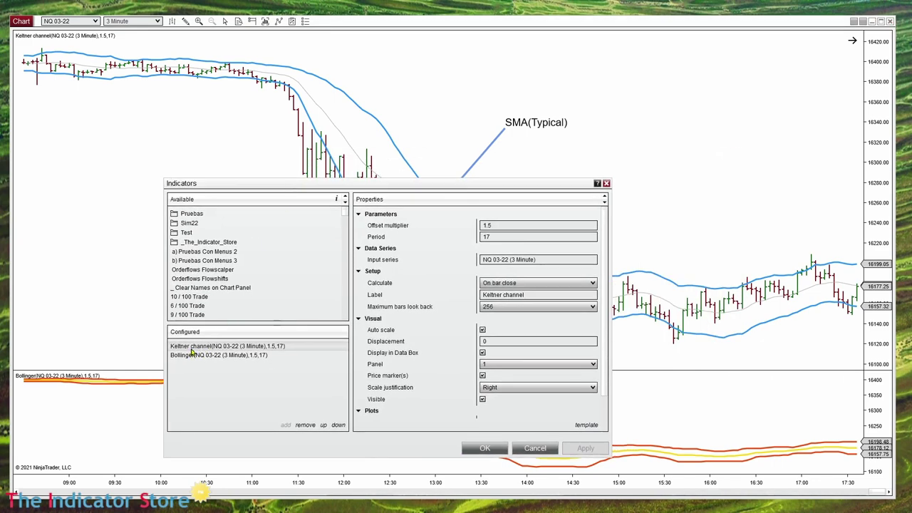
pyautogui.doubleClick(496, 236)
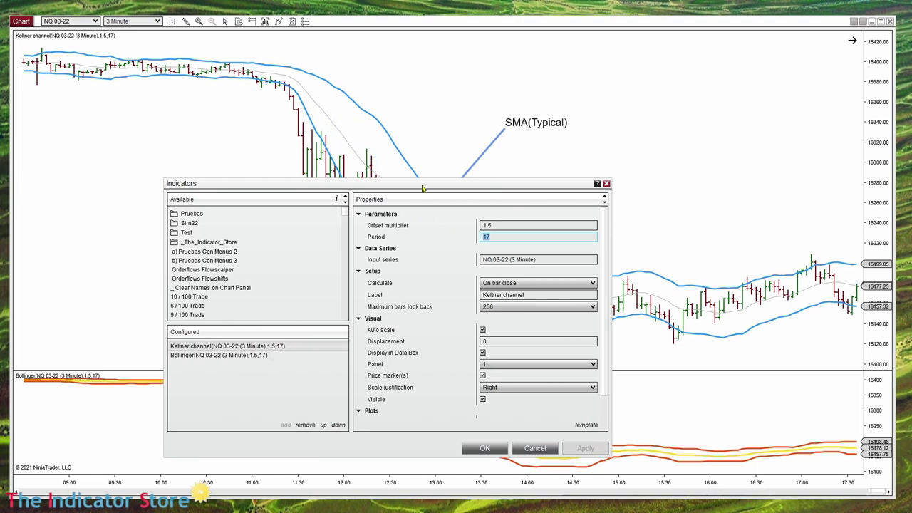
pyautogui.doubleClick(517, 226)
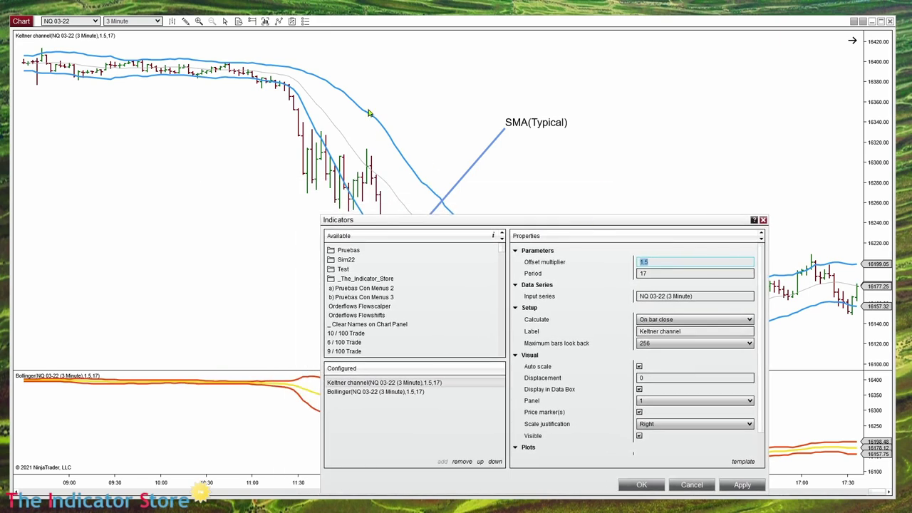
pyautogui.moveTo(682, 225)
pyautogui.mouseDown()
pyautogui.moveTo(334, 109)
pyautogui.moveTo(387, 76)
pyautogui.mouseUp()
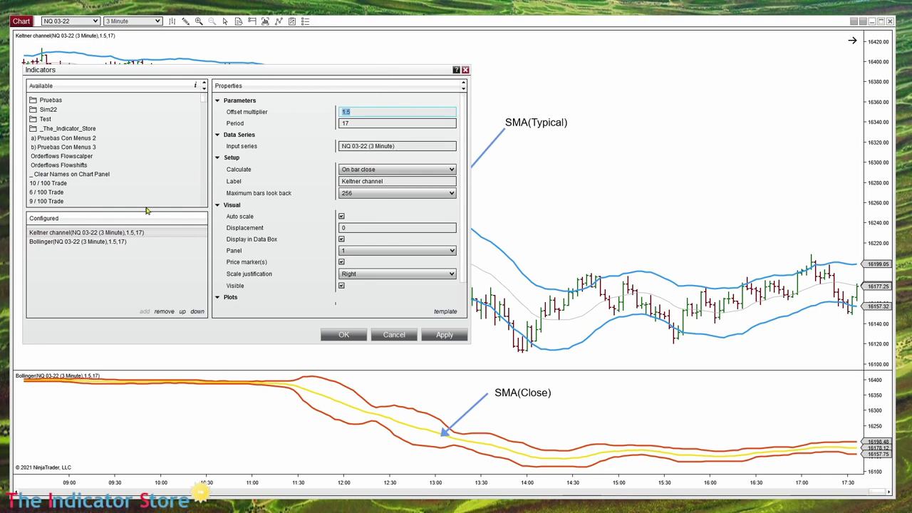
# Add an SMA indicator with a period of 17 to the chart and apply it.
pyautogui.scroll(-10, 82, 154)
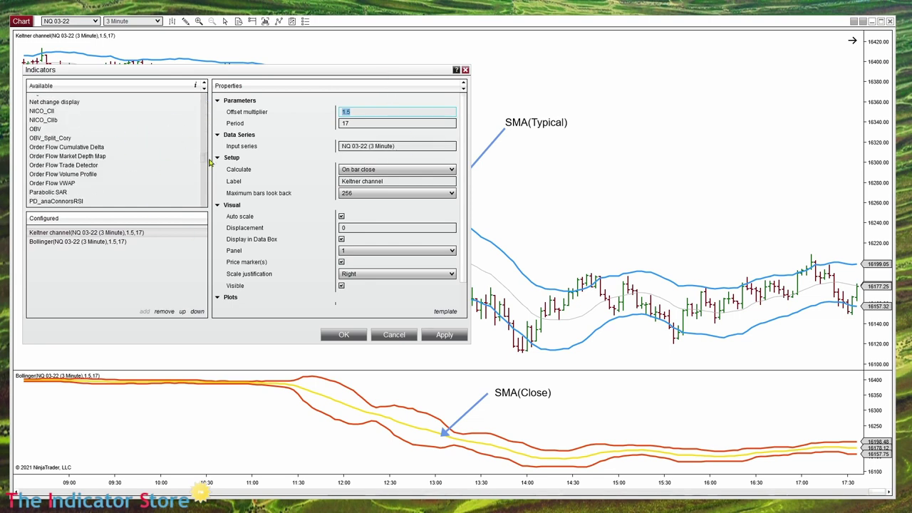
pyautogui.scroll(-8, 72, 160)
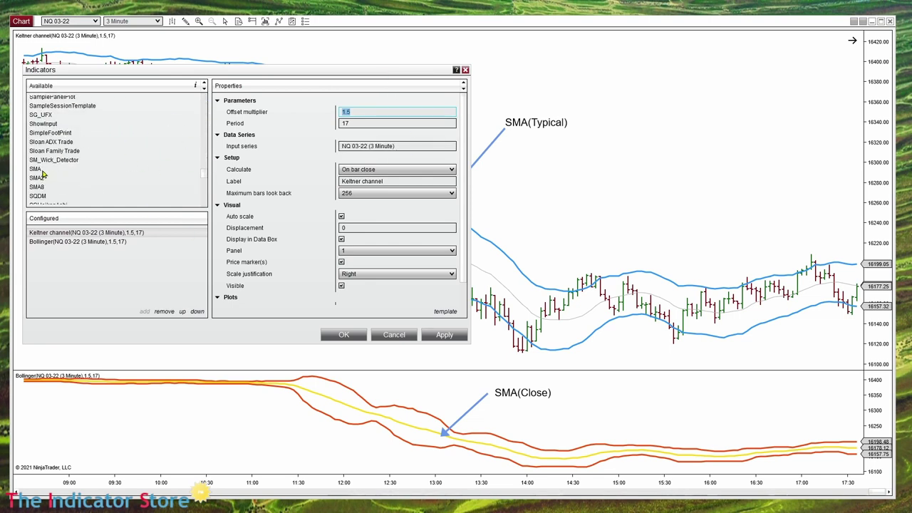
pyautogui.click(42, 171)
pyautogui.doubleClick(42, 173)
pyautogui.click(362, 112)
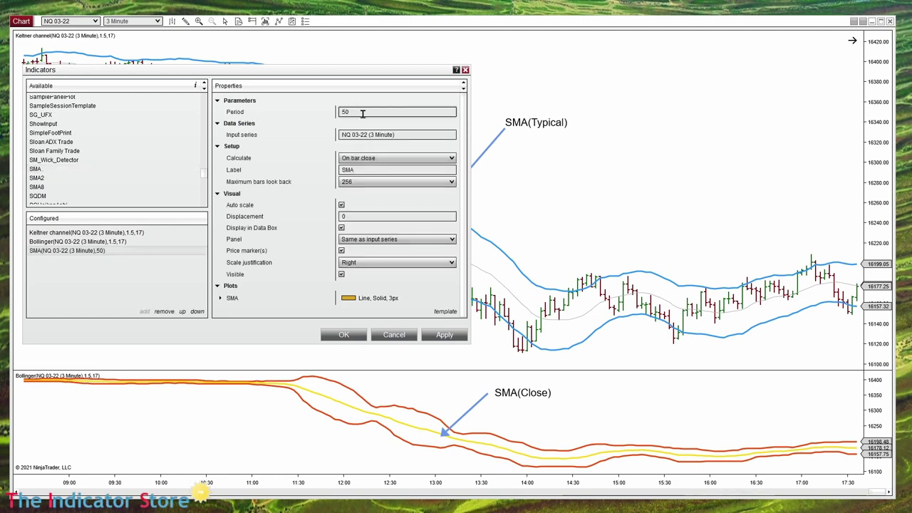
pyautogui.write('17')
pyautogui.click(444, 334)
pyautogui.moveTo(439, 74); pyautogui.dragTo(291, 195)
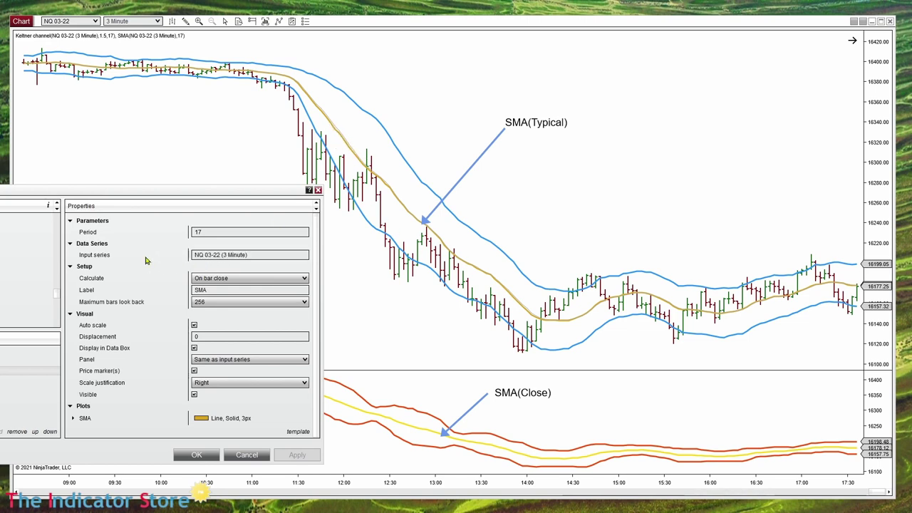
# Change the SMA's input series price type to Typical and accept the indicator settings.
pyautogui.moveTo(223, 257)
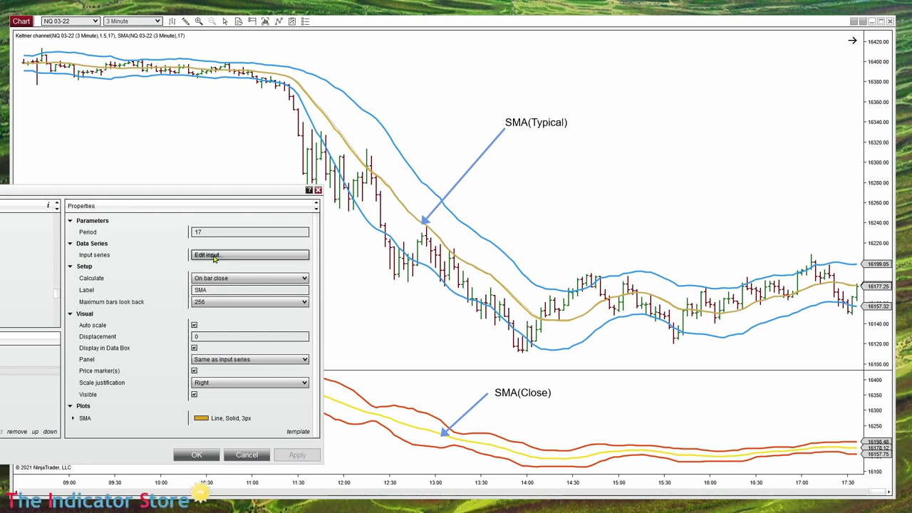
pyautogui.click(213, 258)
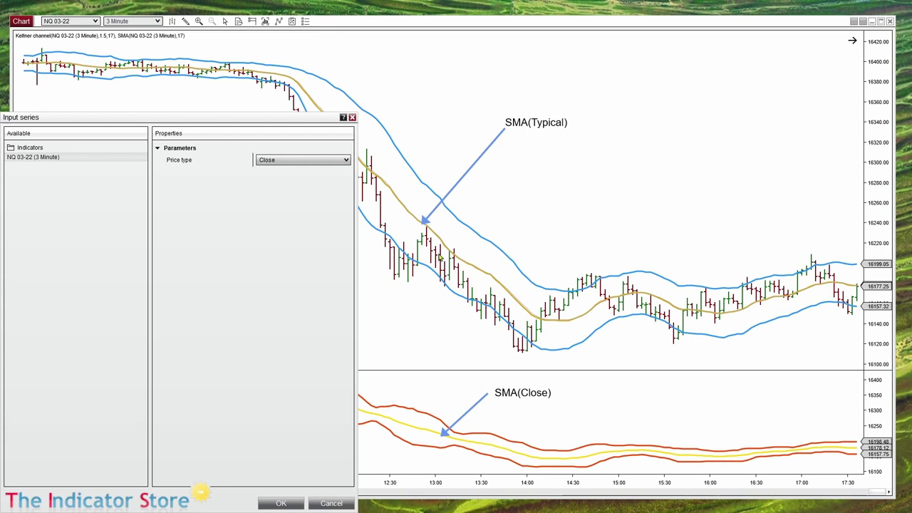
pyautogui.click(294, 161)
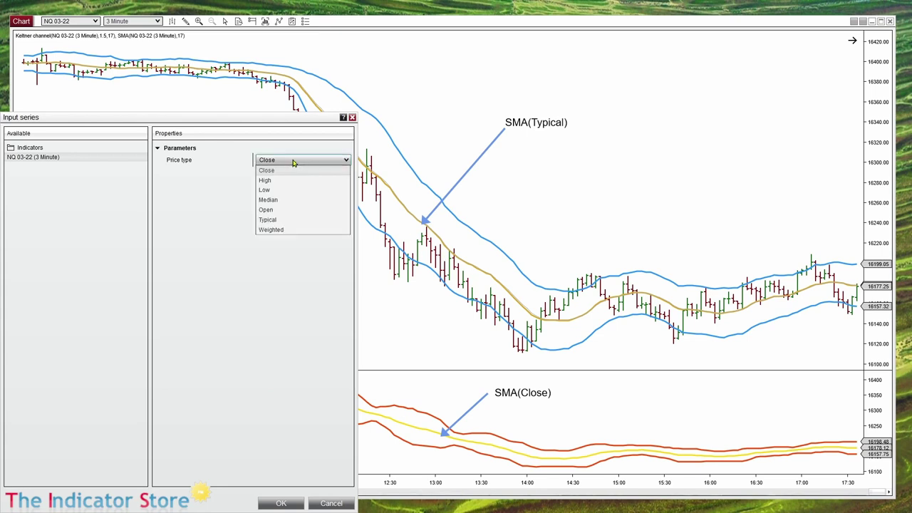
pyautogui.click(277, 221)
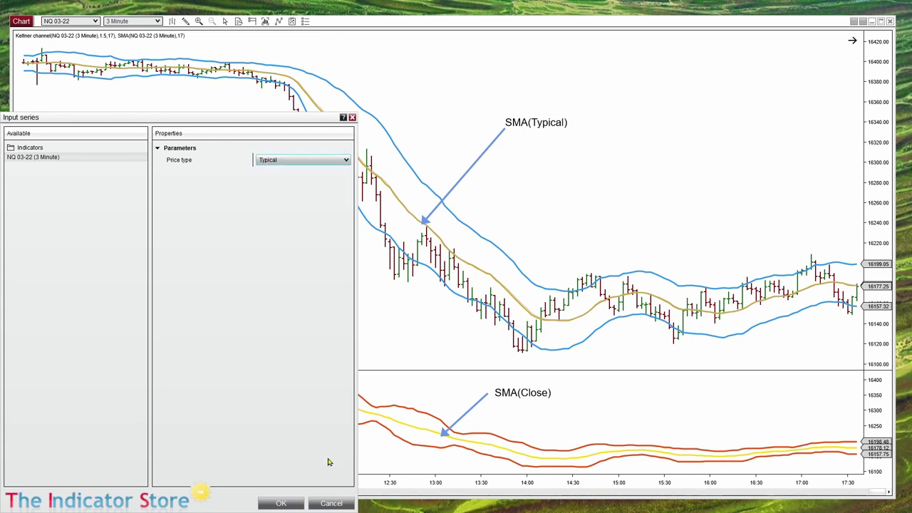
pyautogui.click(281, 503)
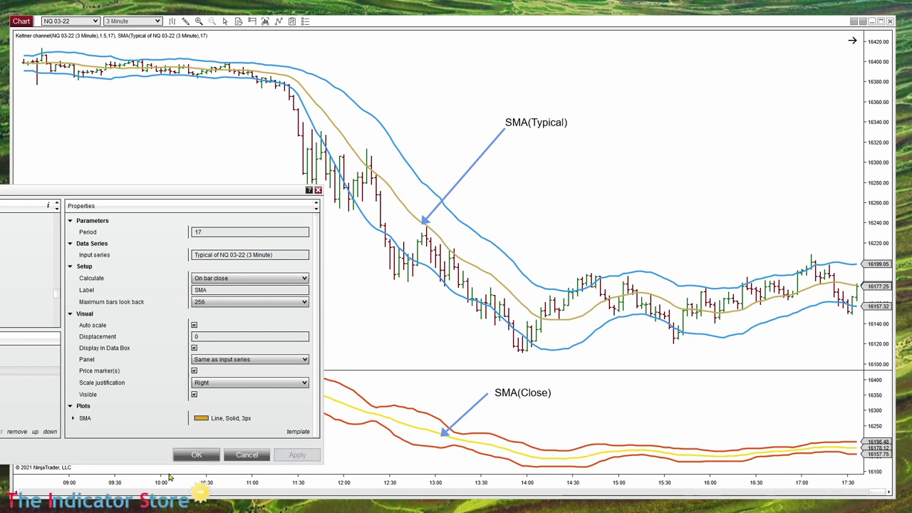
pyautogui.click(197, 456)
# Move the Bollinger indicator into the price panel and the Keltner channel into a separate panel below it.
pyautogui.click(346, 410)
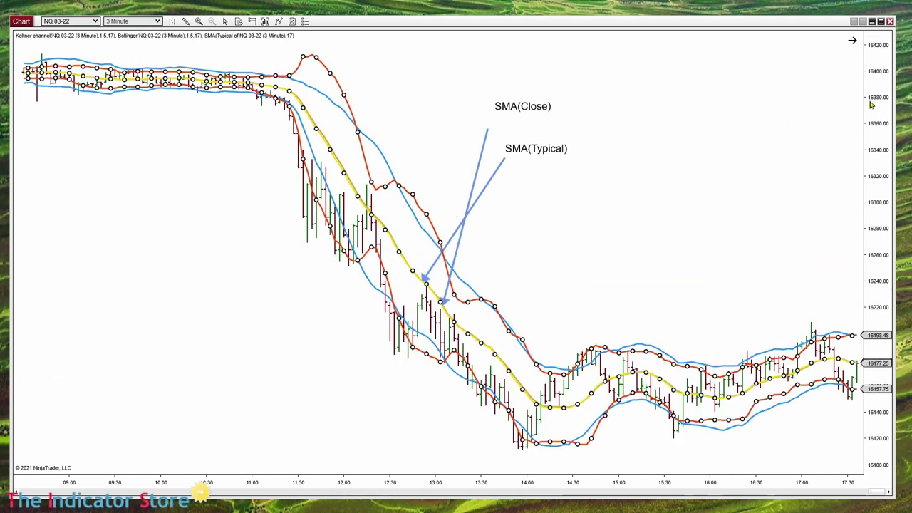
pyautogui.moveTo(411, 214); pyautogui.dragTo(452, 477)
pyautogui.click(598, 185)
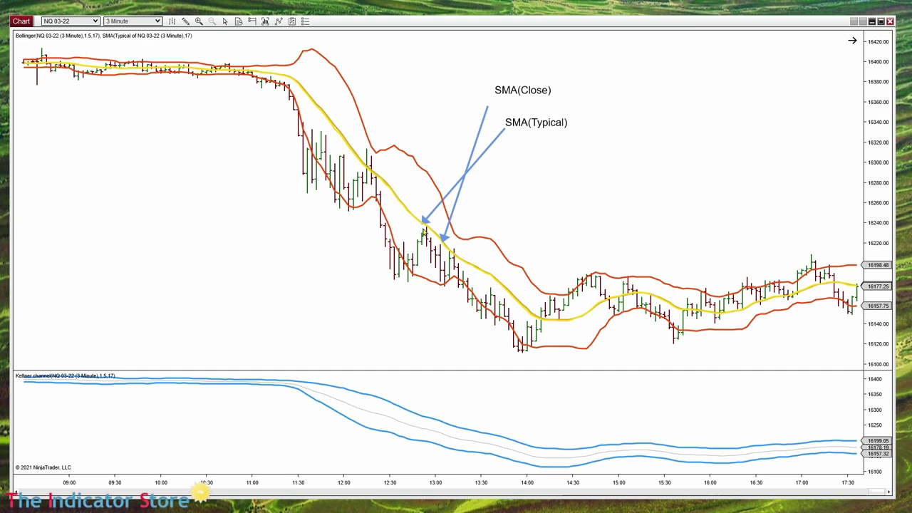
# Reopen the indicator settings and set the SMA's input series price type to Close.
pyautogui.rightClick(400, 98)
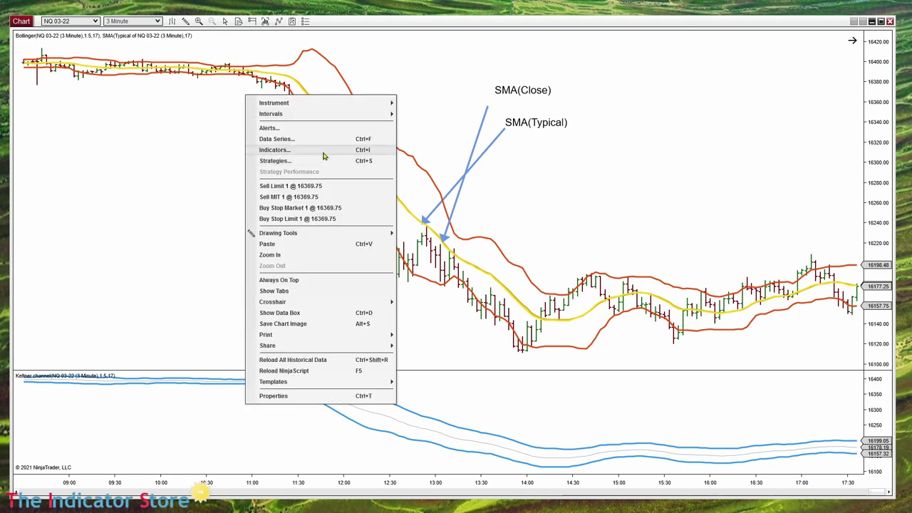
pyautogui.click(324, 153)
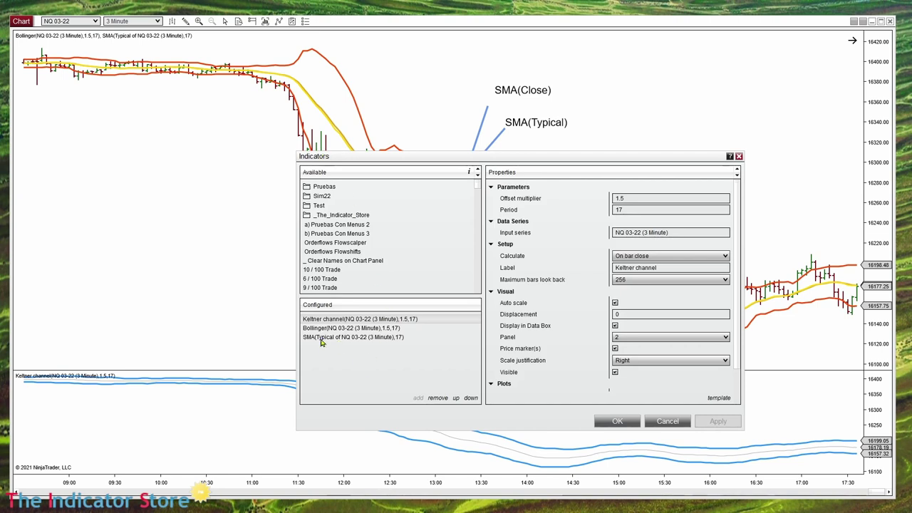
pyautogui.click(322, 339)
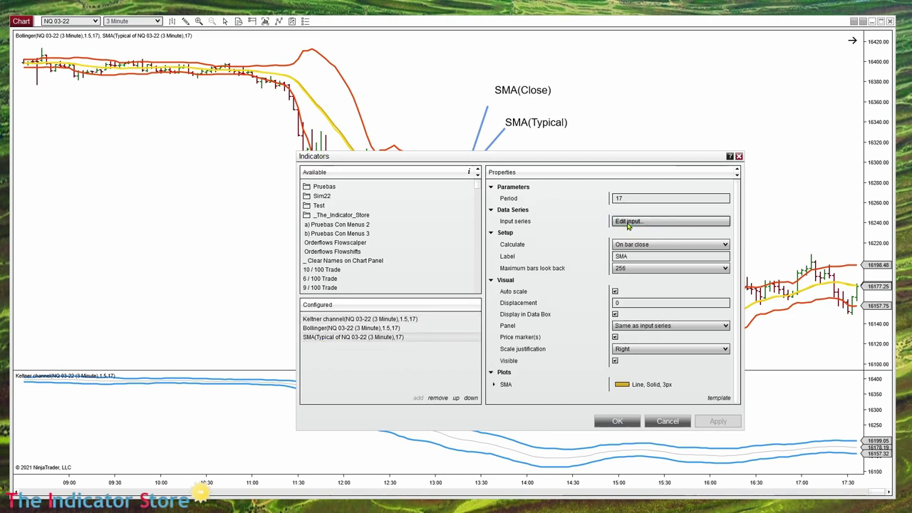
pyautogui.click(628, 223)
pyautogui.click(713, 160)
pyautogui.click(688, 170)
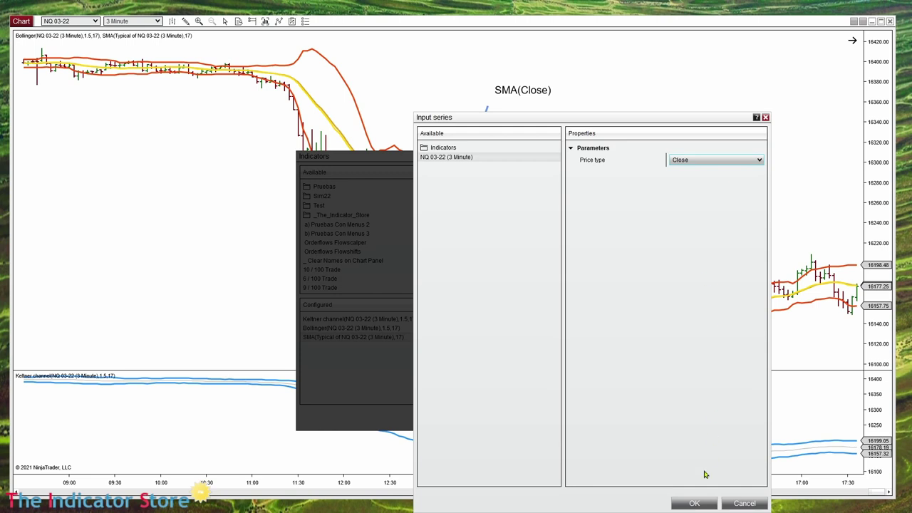
pyautogui.click(688, 503)
pyautogui.click(620, 422)
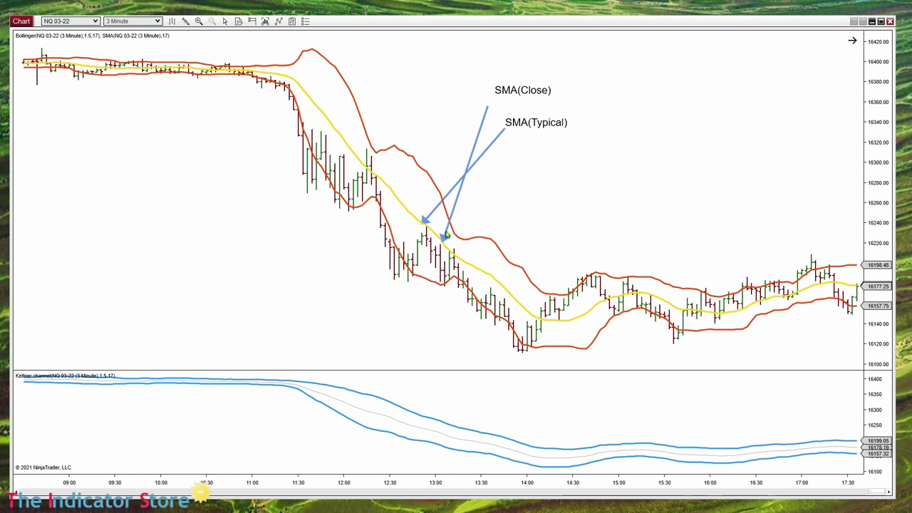
# Delete the SMA(Typical) label and its arrow, and reposition the remaining arrow from the SMA(Close) label to the Bollinger midline.
pyautogui.click(518, 125)
pyautogui.press('Delete')
pyautogui.click(500, 135)
pyautogui.press('Delete')
pyautogui.click(466, 165)
pyautogui.moveTo(466, 165); pyautogui.dragTo(446, 145)
pyautogui.moveTo(467, 85); pyautogui.dragTo(497, 107)
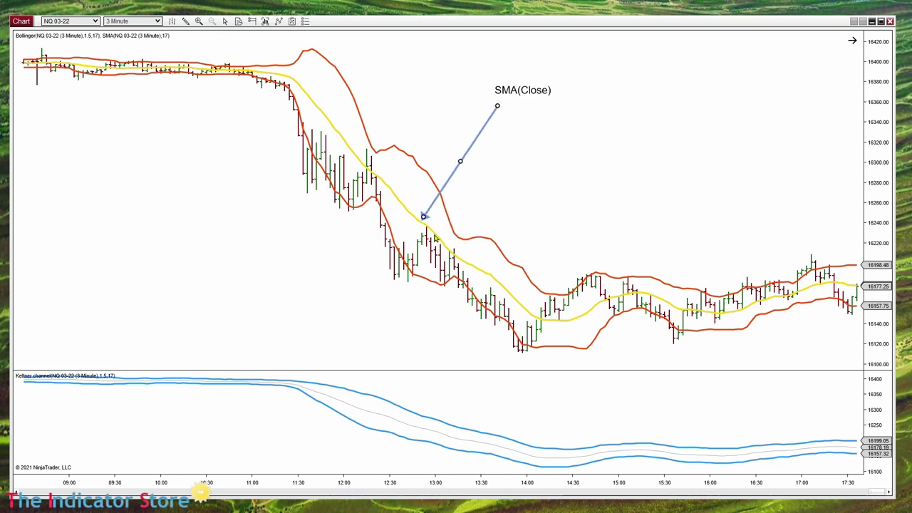
# Draw vertical arrows from the Bollinger midline toward the upper and lower bands, and enlarge the Keltner channel panel.
pyautogui.moveTo(414, 208)
pyautogui.mouseDown()
pyautogui.moveTo(414, 169)
pyautogui.moveTo(411, 274)
pyautogui.moveTo(411, 266)
pyautogui.mouseUp()
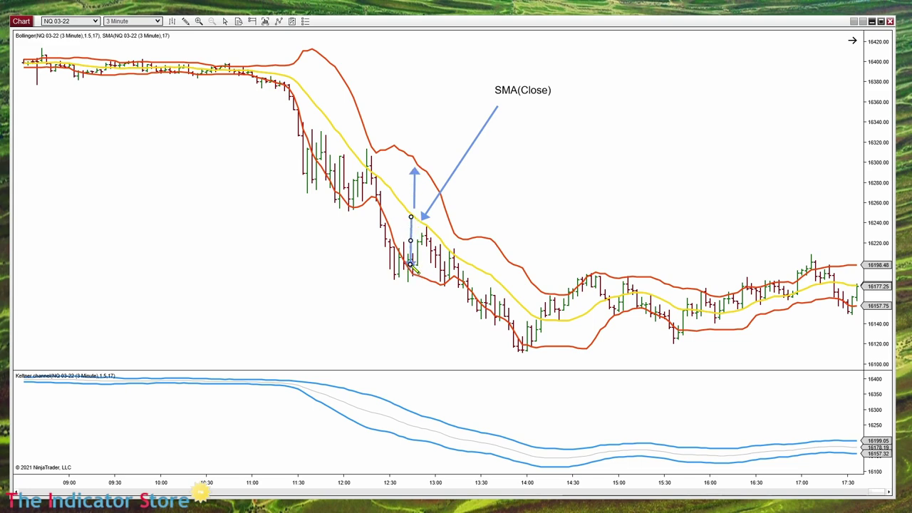
pyautogui.moveTo(393, 370); pyautogui.dragTo(392, 325)
pyautogui.click(403, 401)
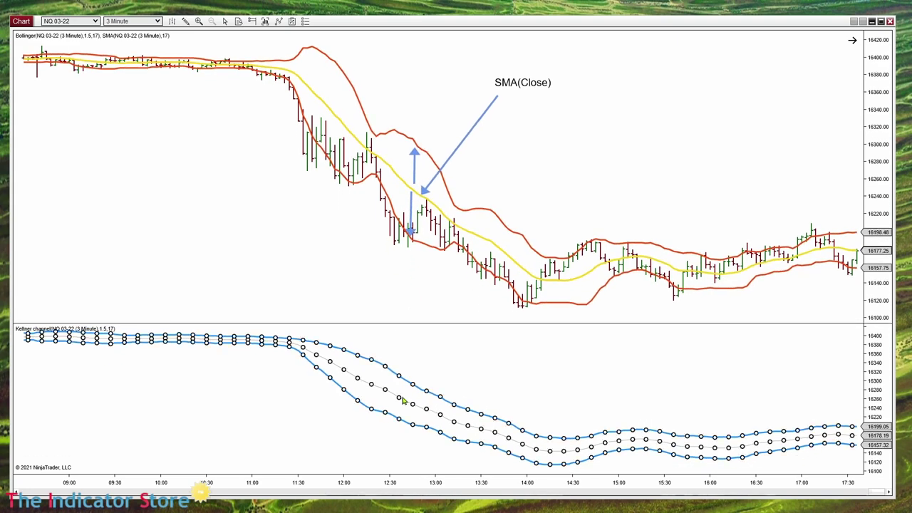
pyautogui.click(421, 211)
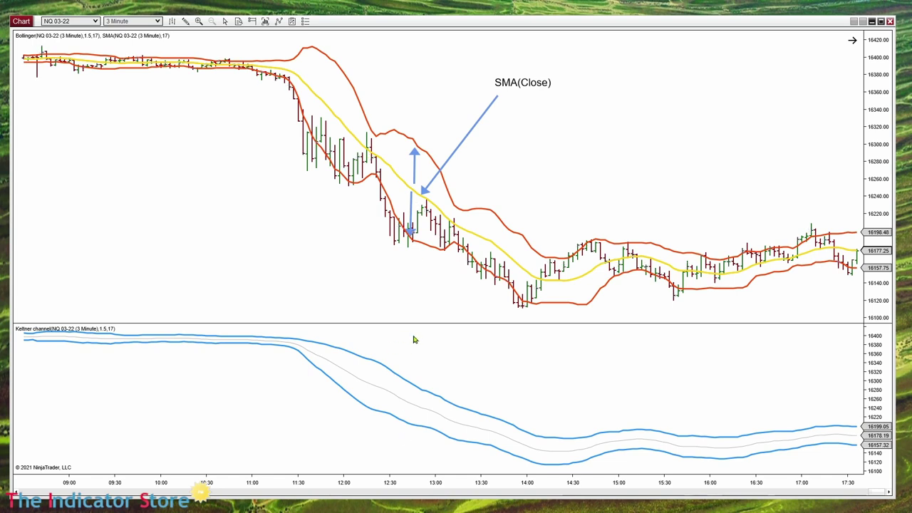
# Draw an arrow pointing to the downward vertical arrow and label it "Stdev(N)".
pyautogui.click(417, 145)
pyautogui.click(322, 252)
pyautogui.moveTo(339, 260)
pyautogui.mouseDown()
pyautogui.moveTo(414, 222)
pyautogui.moveTo(408, 212)
pyautogui.mouseUp()
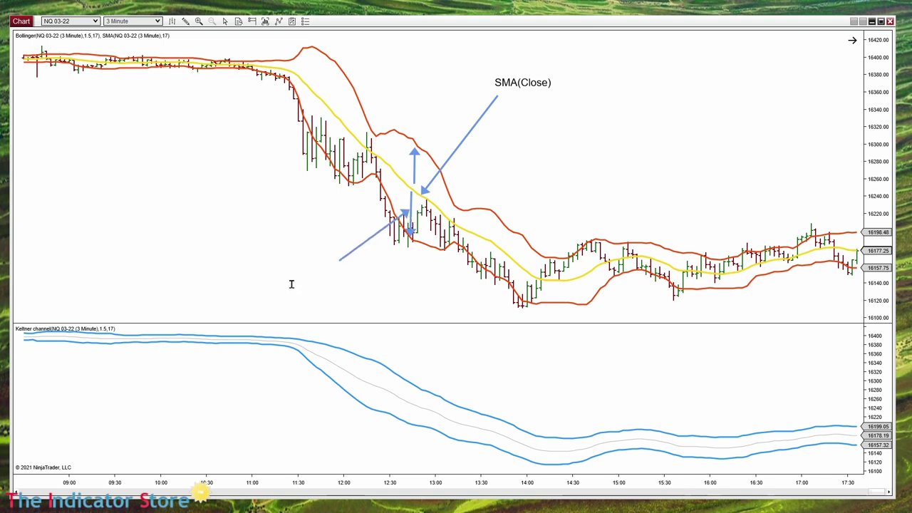
pyautogui.click(314, 256)
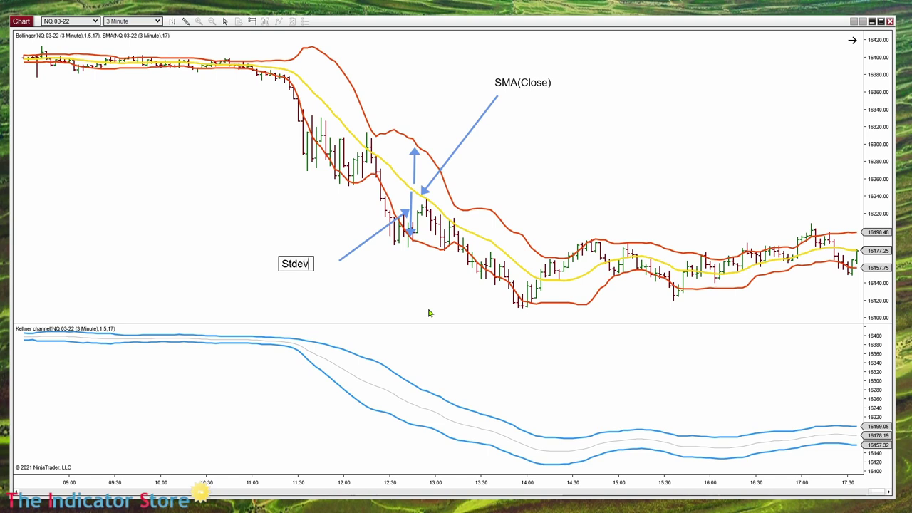
pyautogui.write('(N)')
pyautogui.click(412, 280)
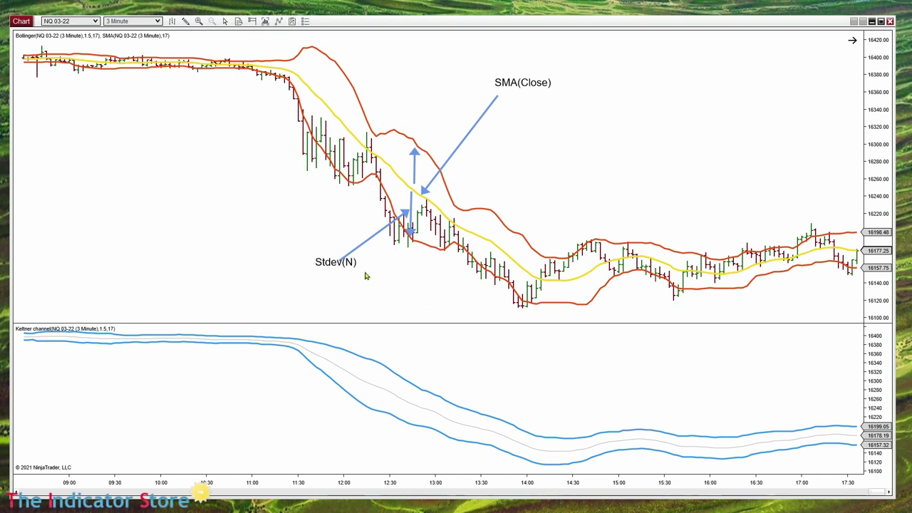
# Add a Std. dev. indicator with a period of 17 in a new panel and accept the settings.
pyautogui.rightClick(89, 177)
pyautogui.click(119, 231)
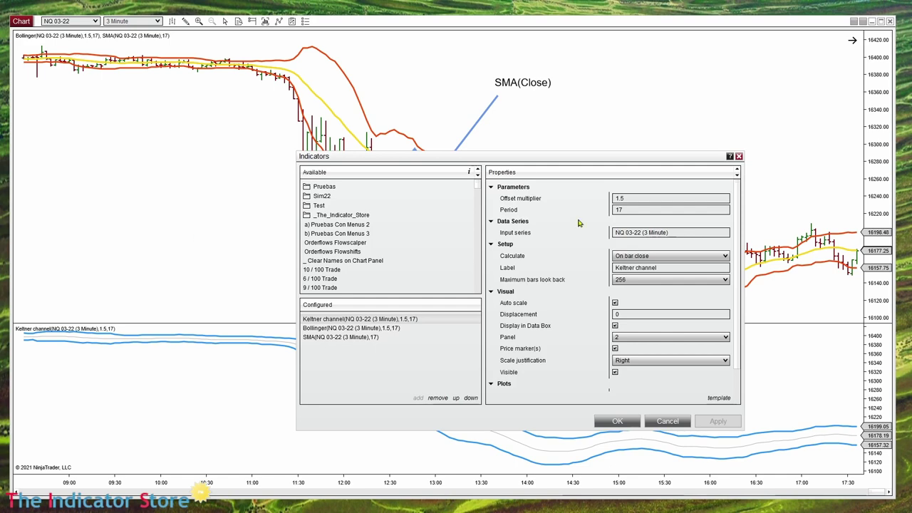
pyautogui.moveTo(510, 164); pyautogui.dragTo(441, 139)
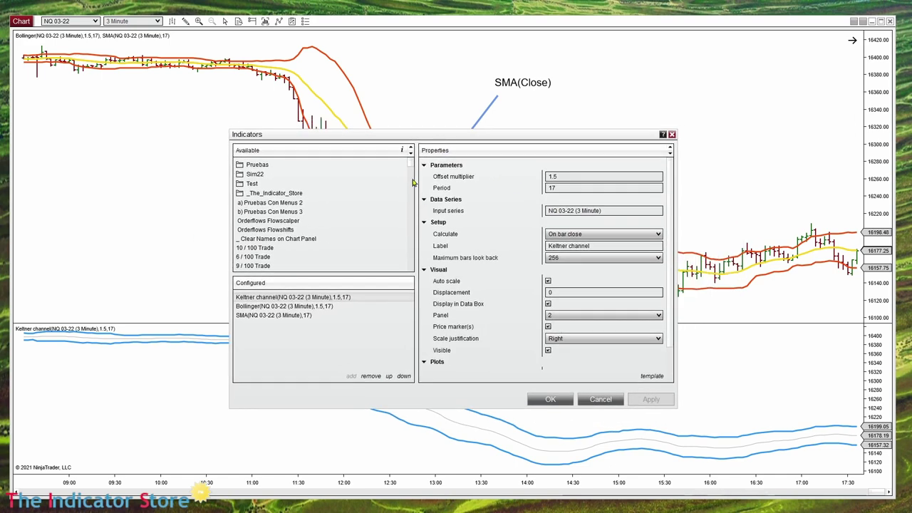
pyautogui.scroll(-20, 400, 214)
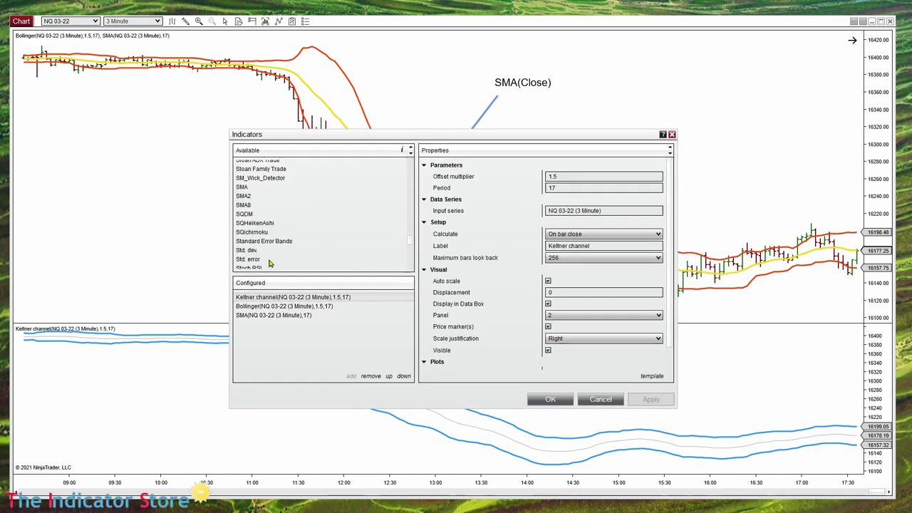
pyautogui.click(248, 183)
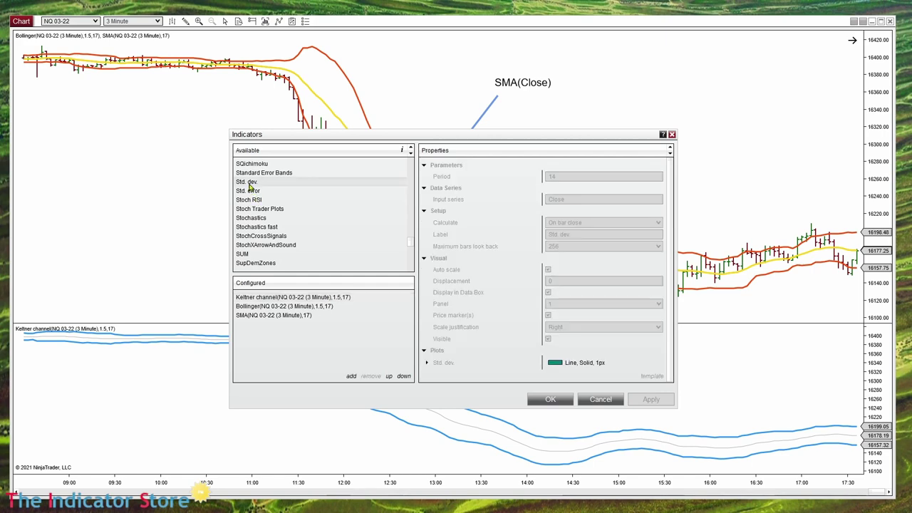
pyautogui.doubleClick(249, 187)
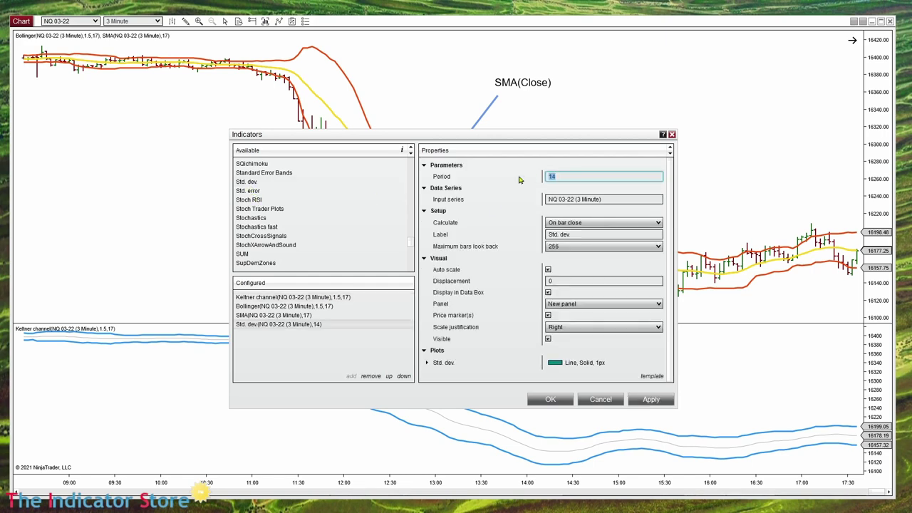
pyautogui.moveTo(534, 140); pyautogui.dragTo(464, 243)
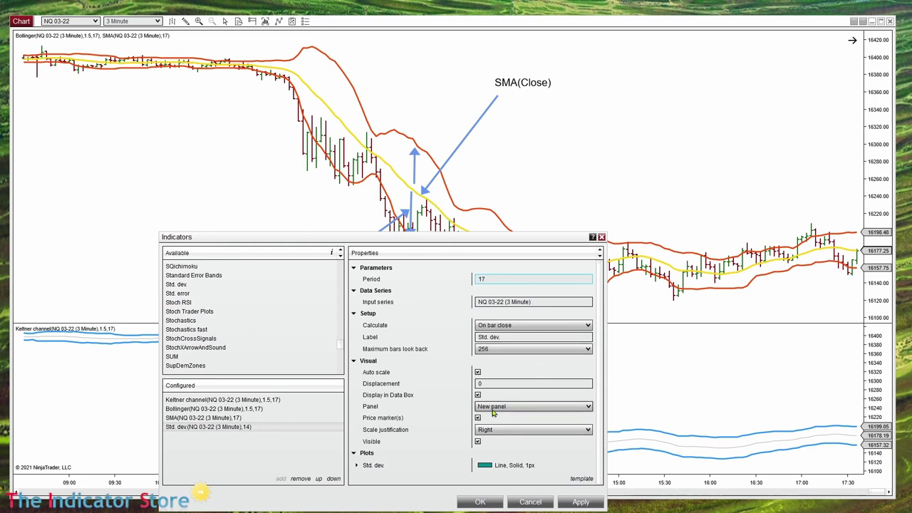
pyautogui.click(481, 502)
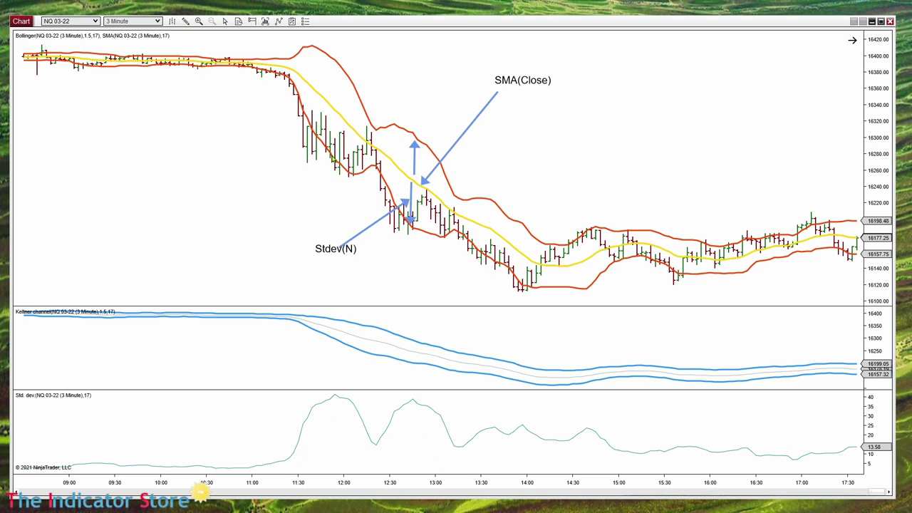
# Inspect the Bollinger indicator's settings and close them without applying changes.
pyautogui.click(371, 125)
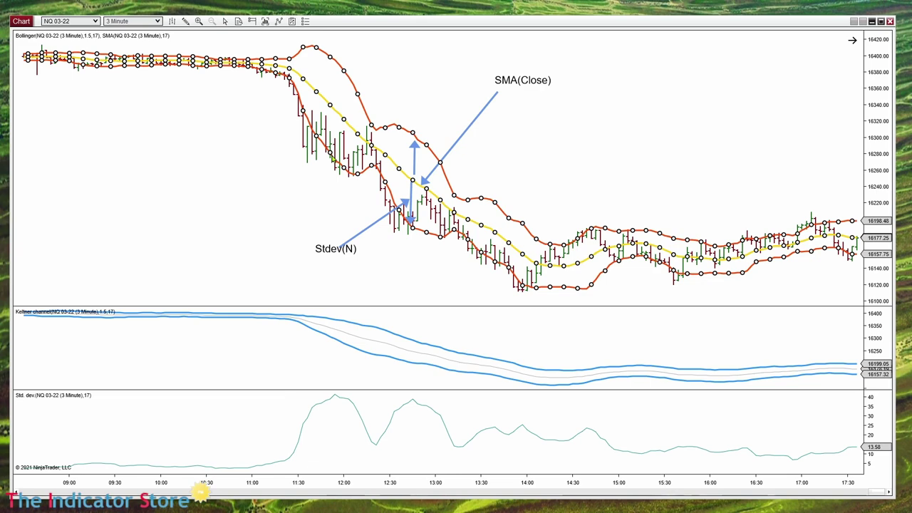
pyautogui.doubleClick(371, 125)
pyautogui.doubleClick(637, 197)
pyautogui.click(670, 420)
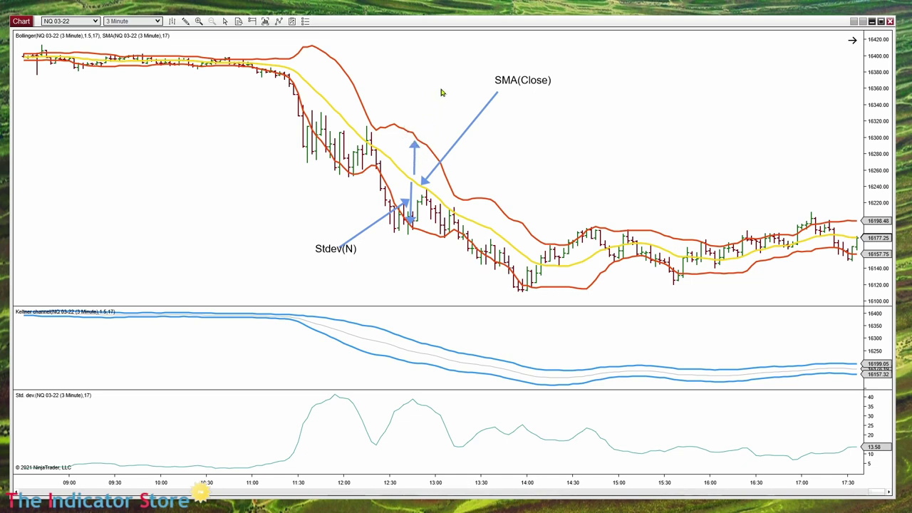
# Draw an arrow pointing to the upper Bollinger band and place the label "SMA + 1.5 * Stdev" beside its tail.
pyautogui.click(470, 56)
pyautogui.click(418, 137)
pyautogui.click(483, 57)
pyautogui.write('SMA')
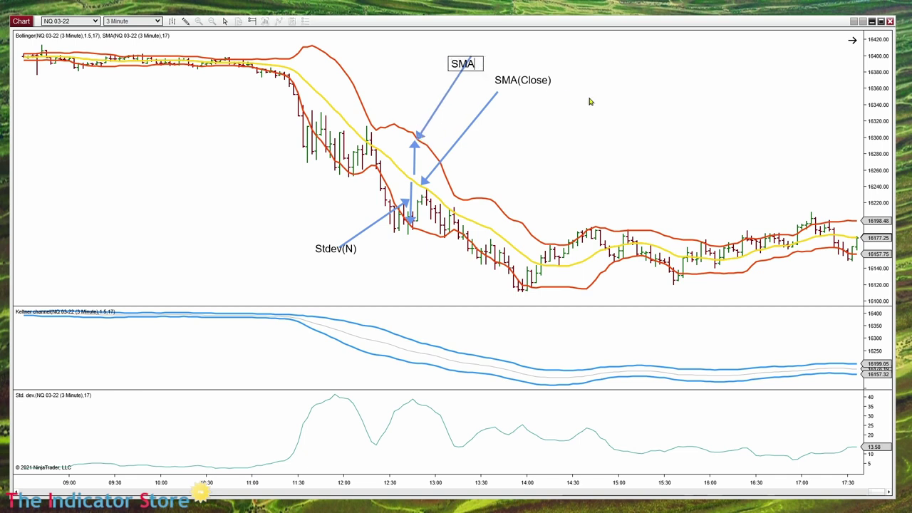
pyautogui.write(' + 1.5')
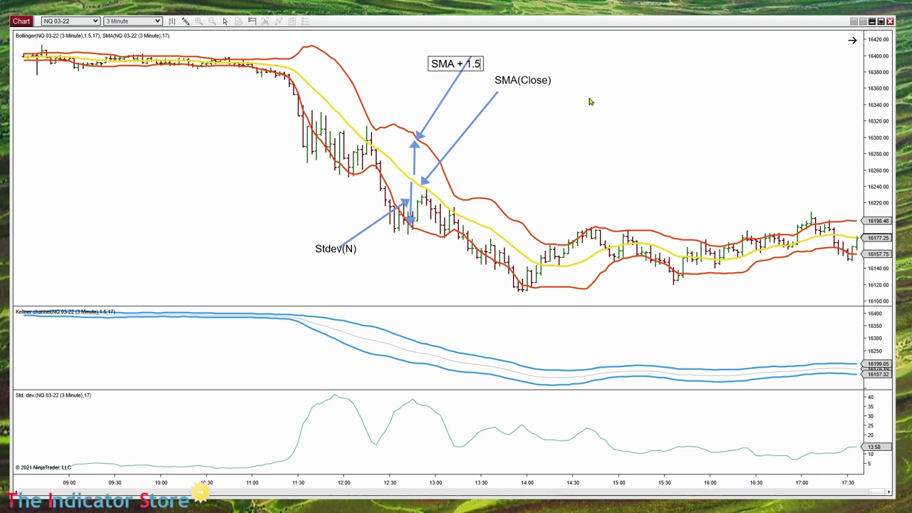
pyautogui.write(' * St')
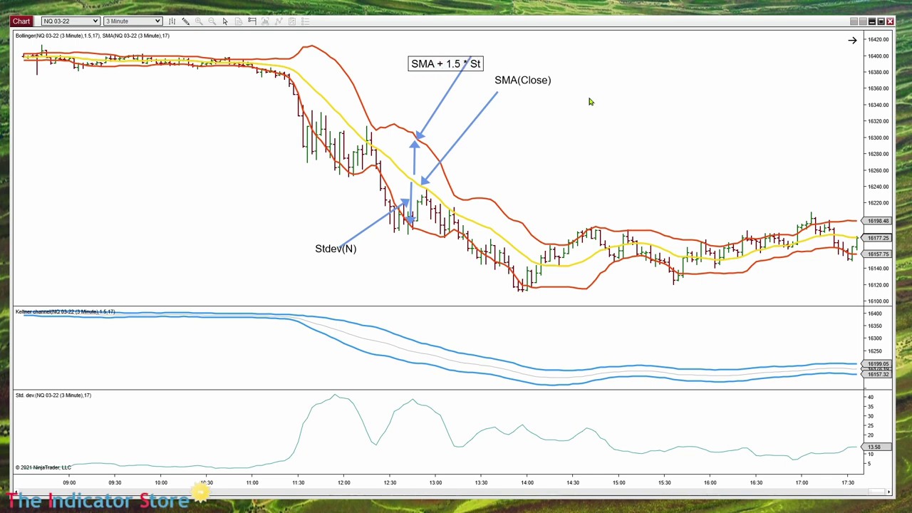
pyautogui.write('dev')
pyautogui.click(517, 82)
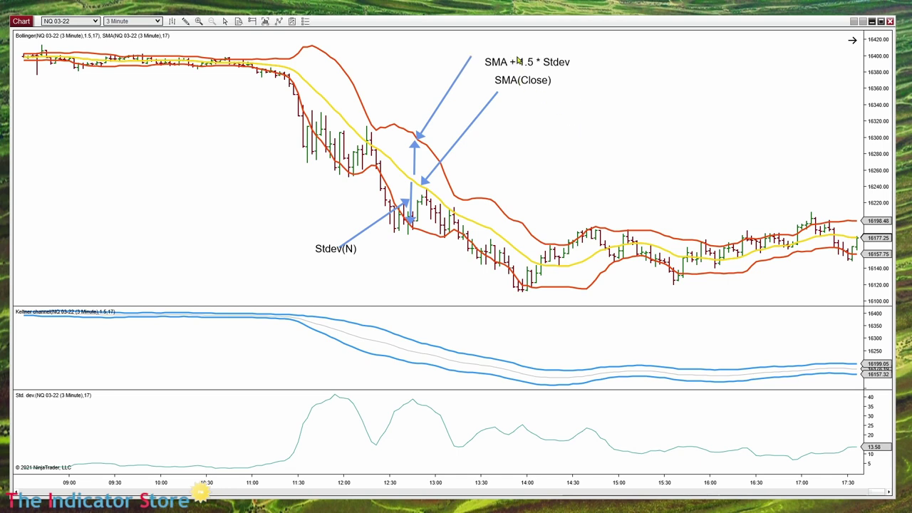
pyautogui.click(518, 61)
# Delete the Stdev(N) label and move its arrow to point at the lower Bollinger band.
pyautogui.click(325, 250)
pyautogui.press('Delete')
pyautogui.click(339, 245)
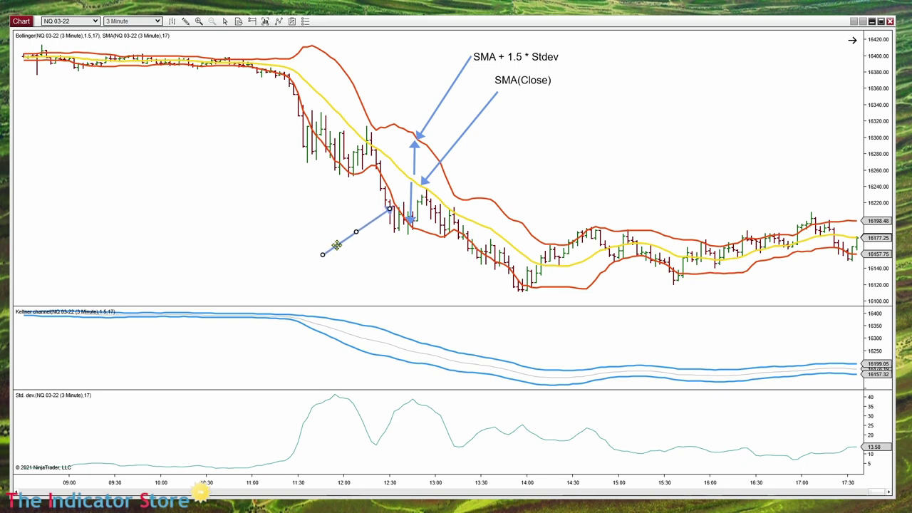
pyautogui.moveTo(340, 245); pyautogui.dragTo(337, 247)
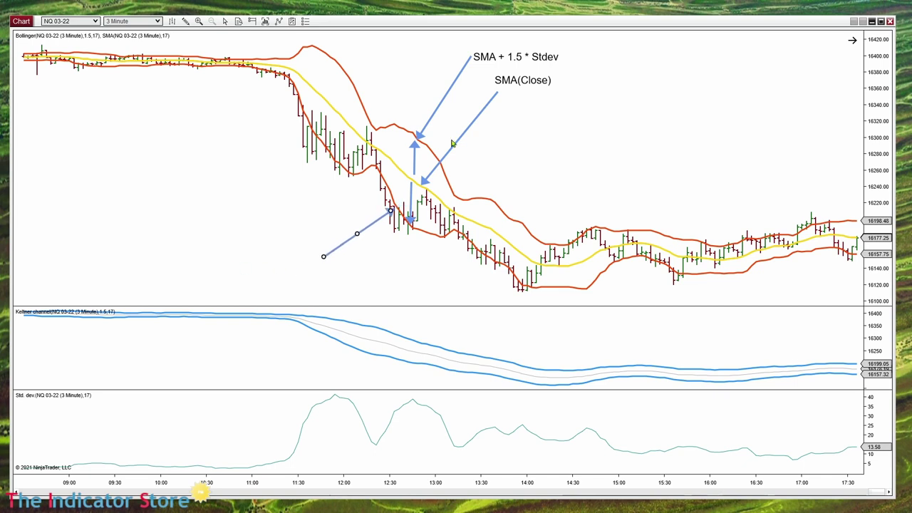
# Copy the upper band's label beside the lower band's arrow with the text "SMA - 1.5 * Stdev", and nudge the SMA(Close) arrow slightly.
pyautogui.click(528, 57)
pyautogui.moveTo(528, 57); pyautogui.dragTo(287, 255)
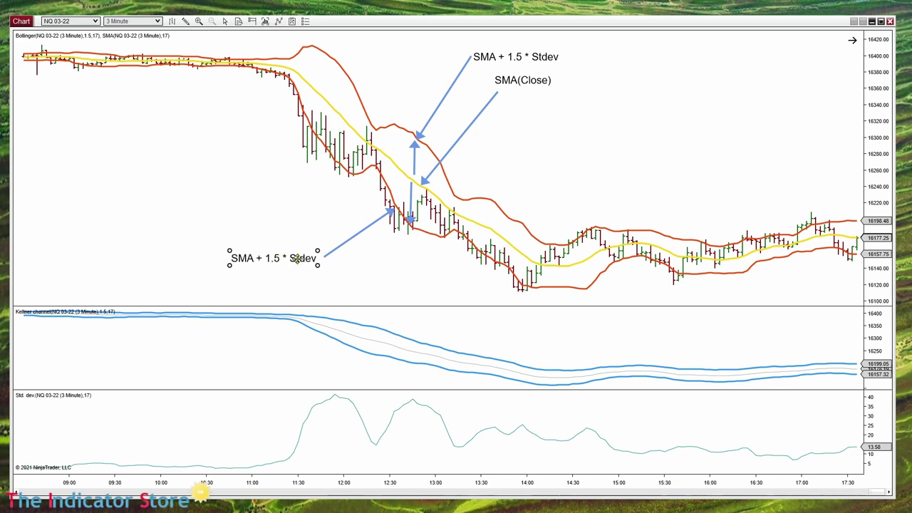
pyautogui.doubleClick(290, 257)
pyautogui.click(562, 304)
pyautogui.press('BackSpace')
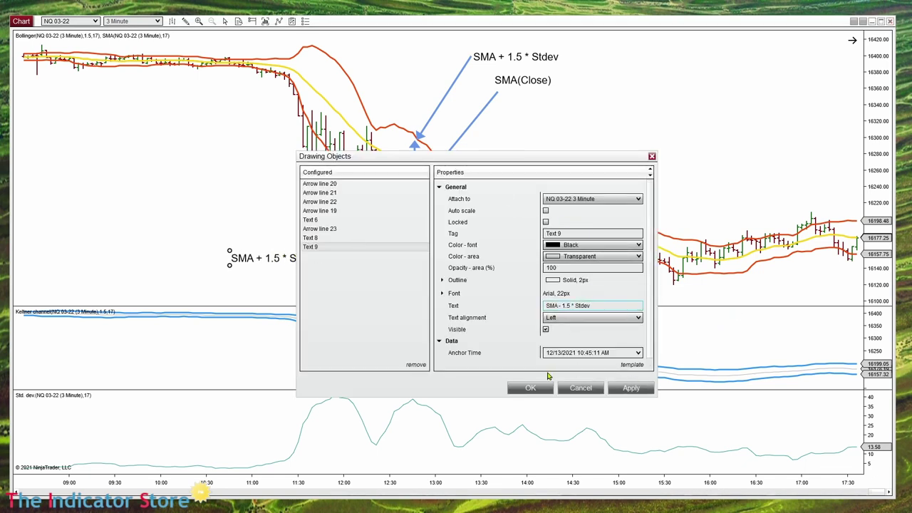
pyautogui.click(543, 389)
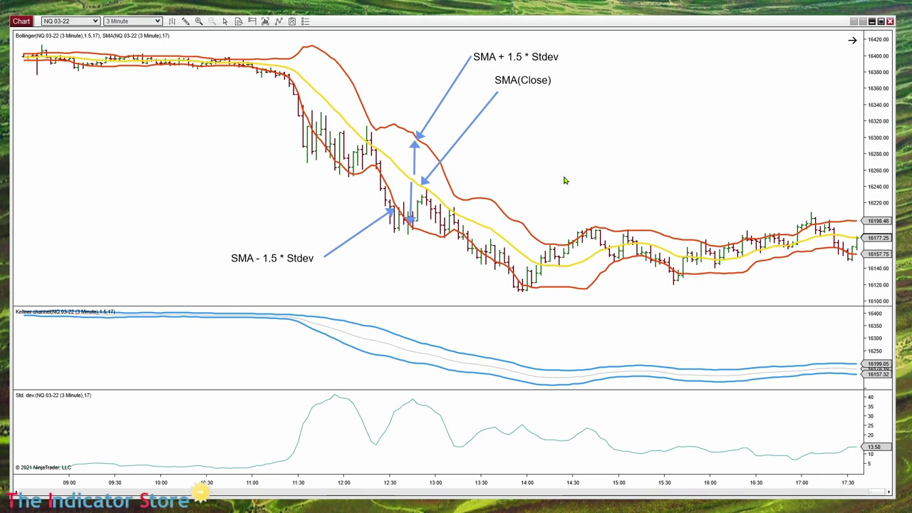
pyautogui.click(467, 135)
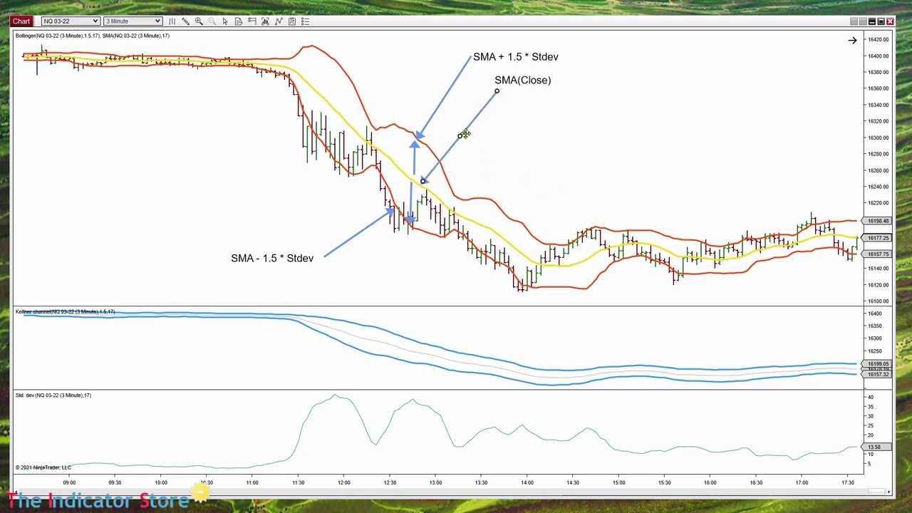
pyautogui.click(607, 133)
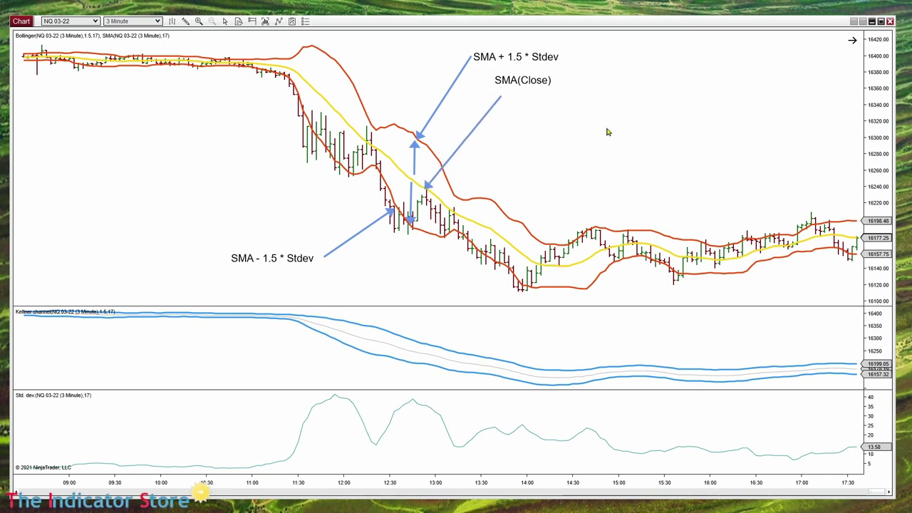
# Add a Markers Copy indicator from the _The_Indicator_Store folder and name its new markers variable "midline".
pyautogui.rightClick(607, 133)
pyautogui.click(492, 186)
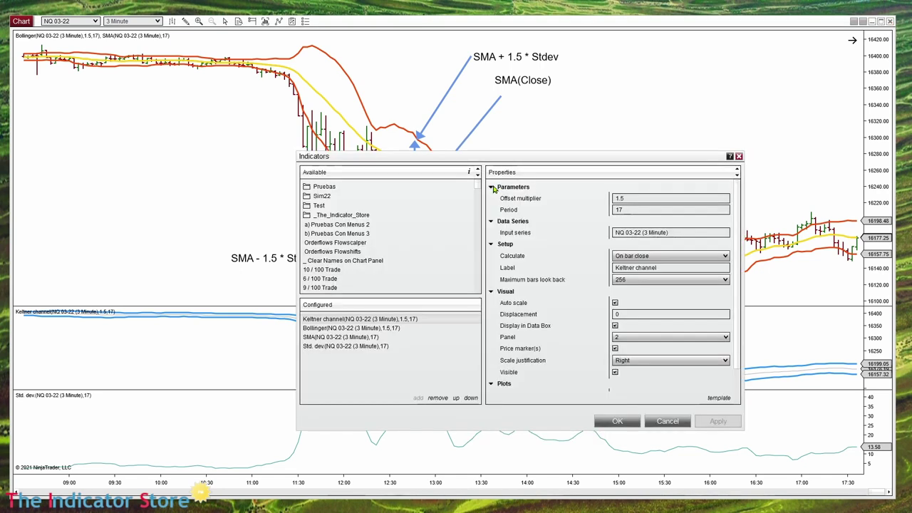
pyautogui.click(340, 215)
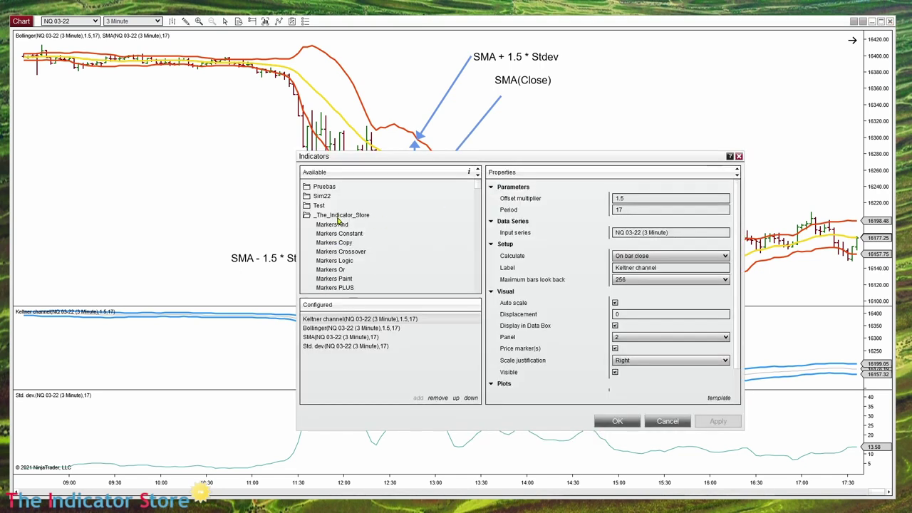
pyautogui.doubleClick(345, 243)
pyautogui.doubleClick(670, 256)
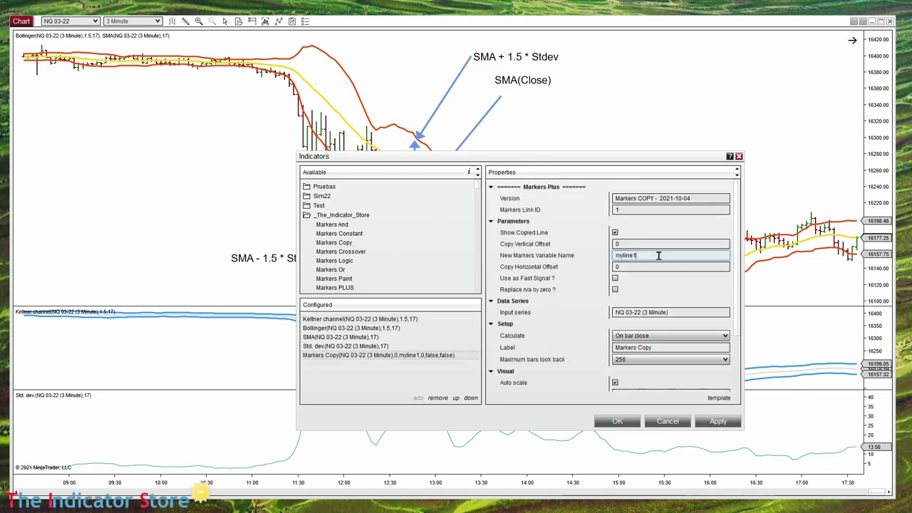
pyautogui.moveTo(672, 162); pyautogui.dragTo(323, 100)
pyautogui.write('midline')
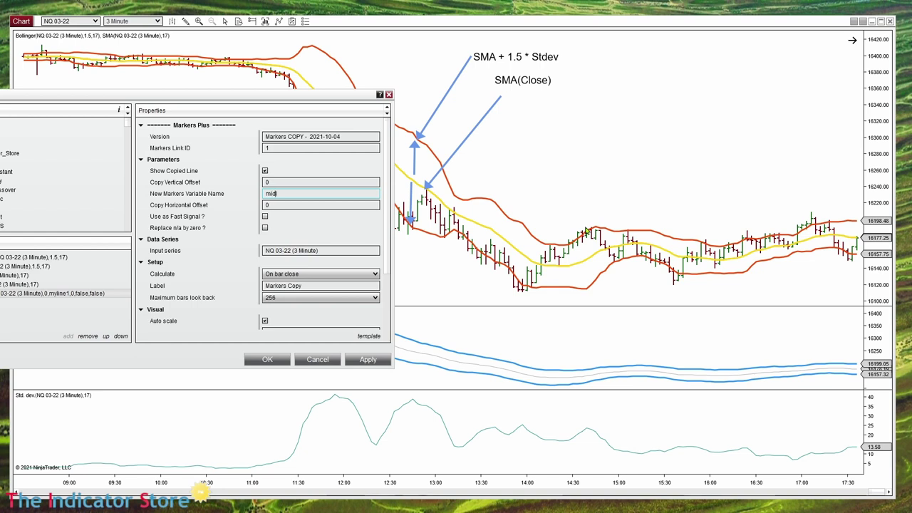
# Choose the SMA indicator with a period of 17 as the input series of the midline Markers Copy.
pyautogui.click(284, 253)
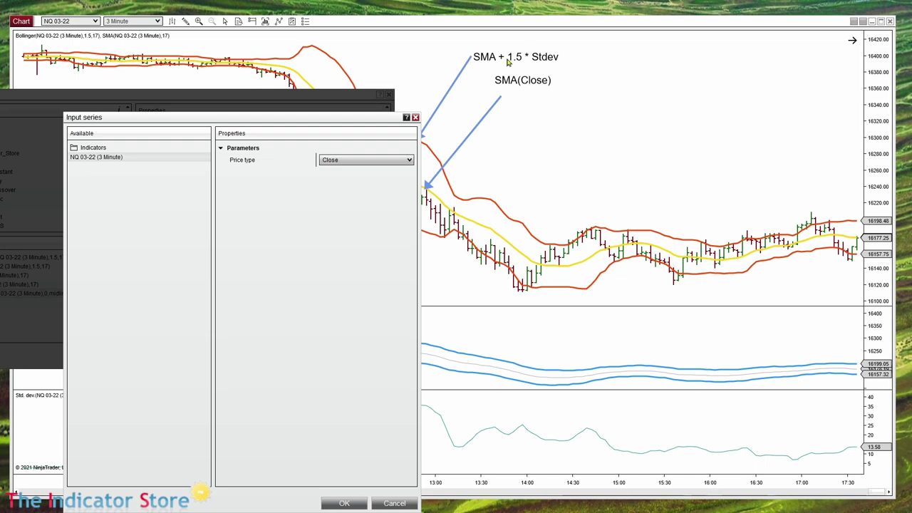
pyautogui.click(88, 148)
pyautogui.scroll(-15, 255, 307)
pyautogui.scroll(-20, 180, 362)
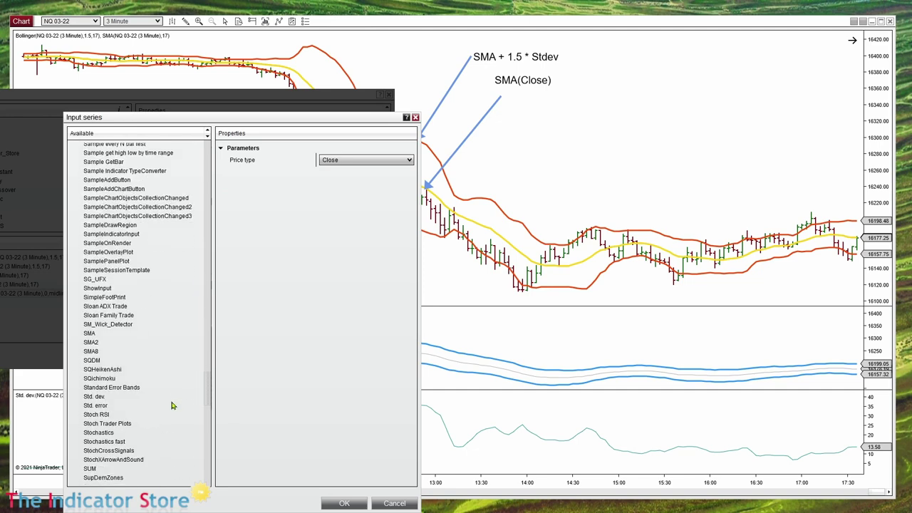
pyautogui.scroll(3, 107, 225)
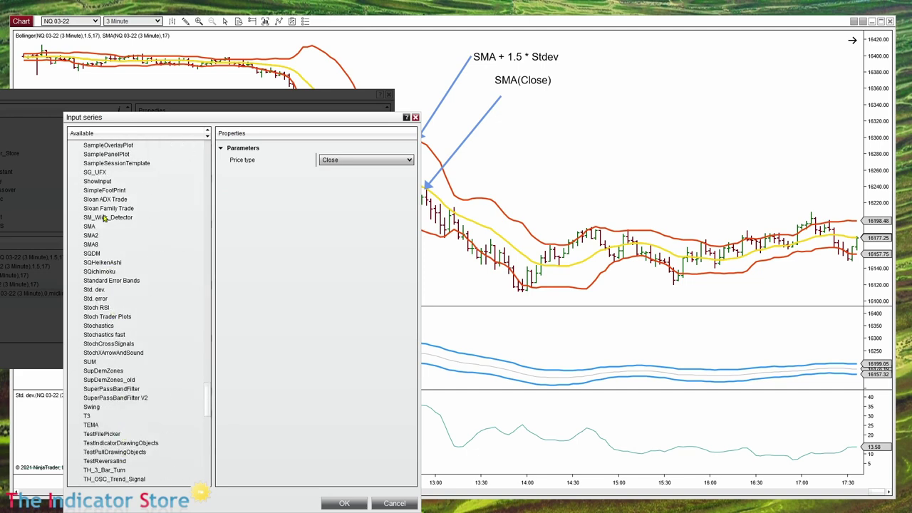
pyautogui.click(90, 227)
pyautogui.click(342, 159)
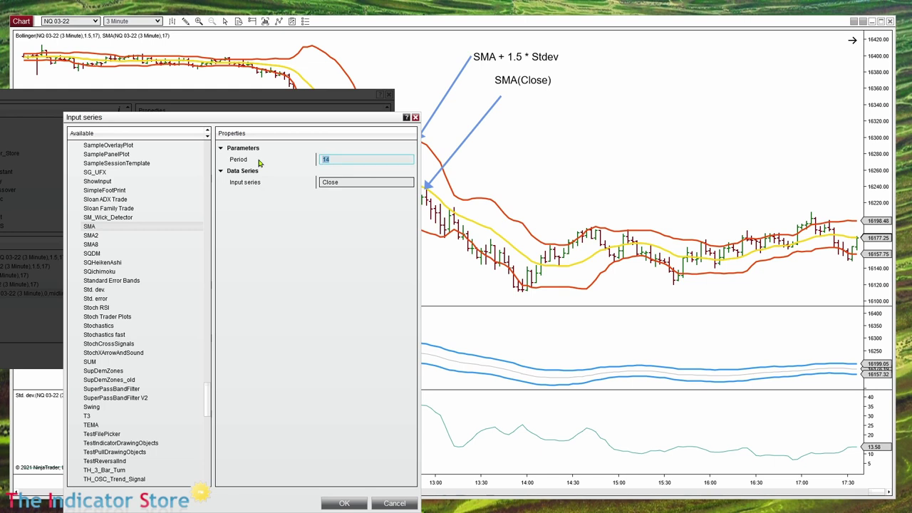
# Keep Close as the SMA's price type and confirm the midline copy onto the chart.
pyautogui.click(335, 184)
pyautogui.click(350, 177)
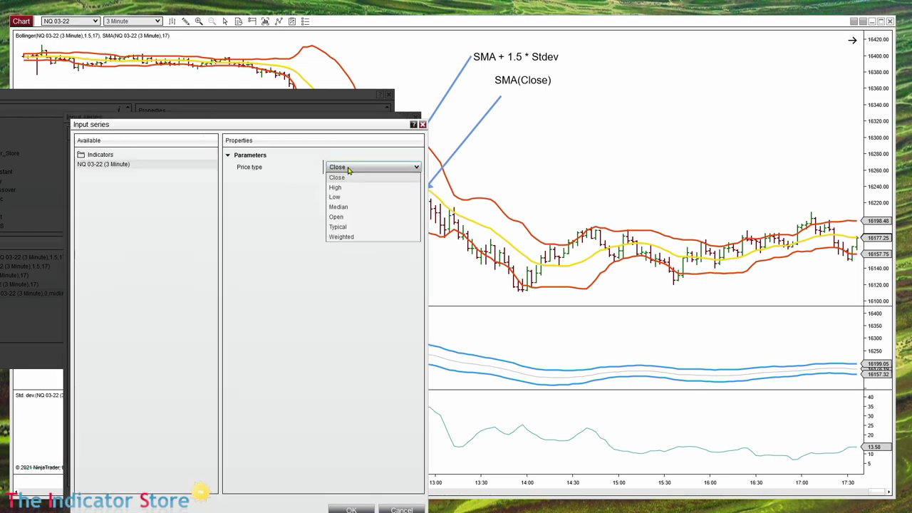
pyautogui.click(369, 344)
pyautogui.click(351, 509)
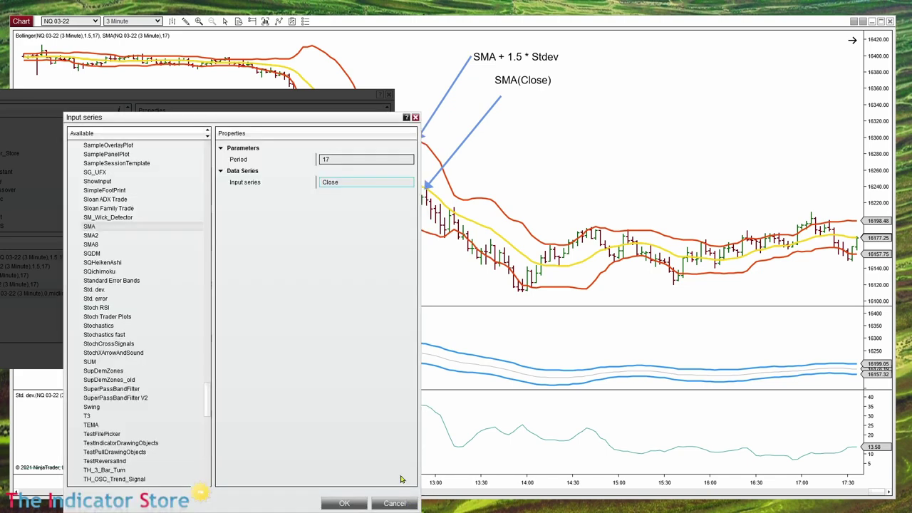
pyautogui.click(353, 504)
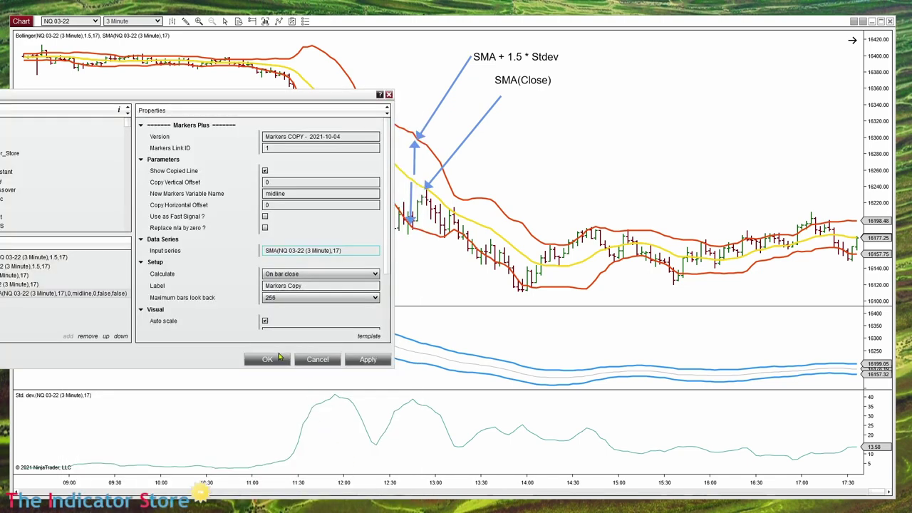
pyautogui.click(284, 360)
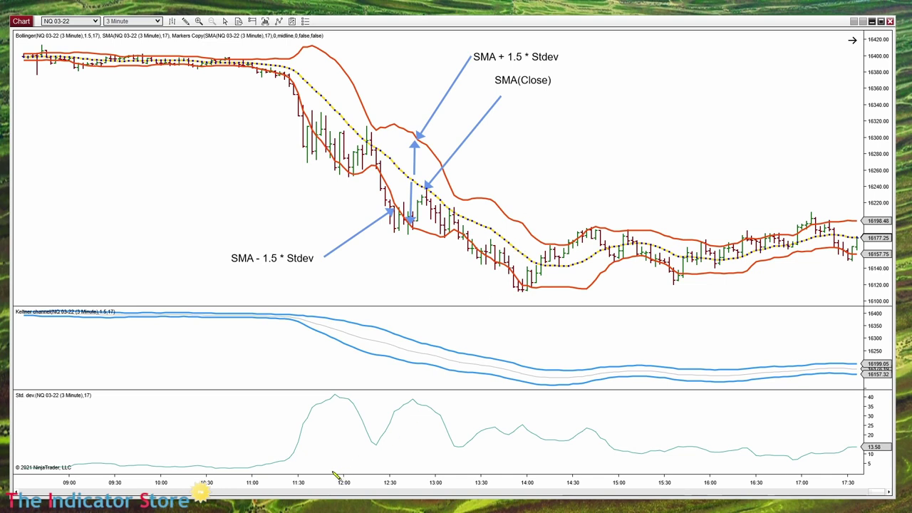
# Draw a vertical arrow in the standard deviation panel pointing up at the curve's first peak.
pyautogui.moveTo(329, 468)
pyautogui.mouseDown()
pyautogui.moveTo(332, 400)
pyautogui.moveTo(330, 410)
pyautogui.mouseUp()
pyautogui.click(389, 430)
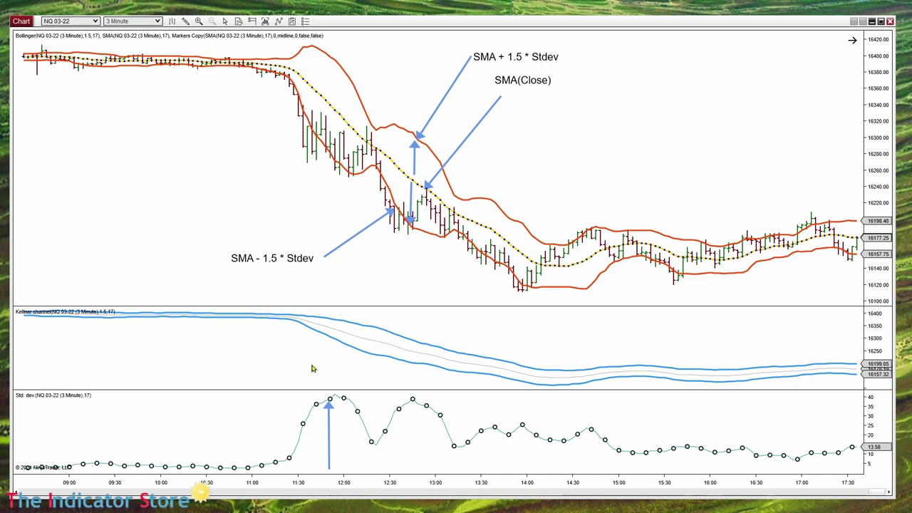
# Add another Markers Copy indicator from the _The_Indicator_Store folder and name its new markers variable "stdev".
pyautogui.rightClick(154, 155)
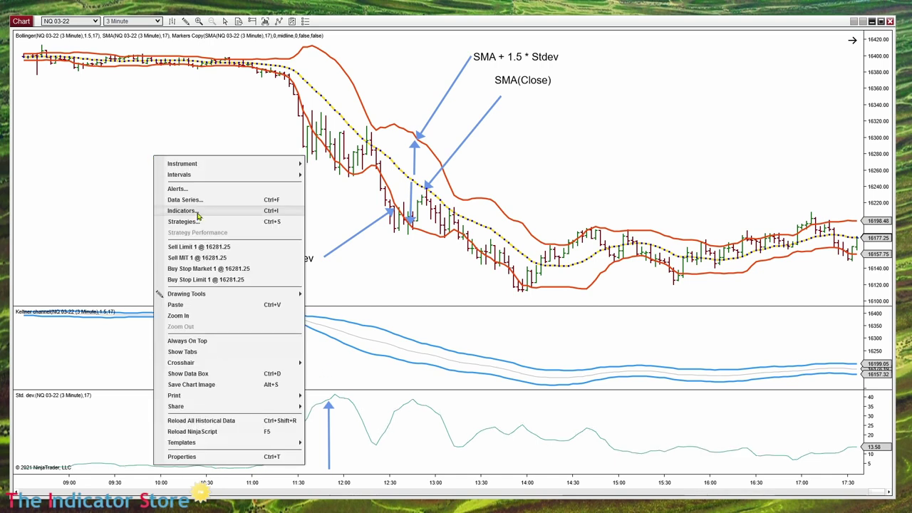
pyautogui.click(183, 211)
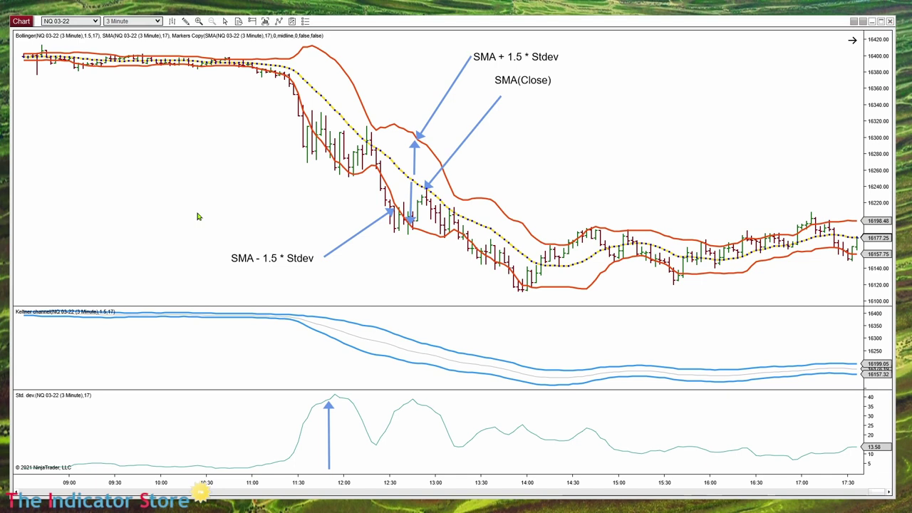
pyautogui.click(358, 217)
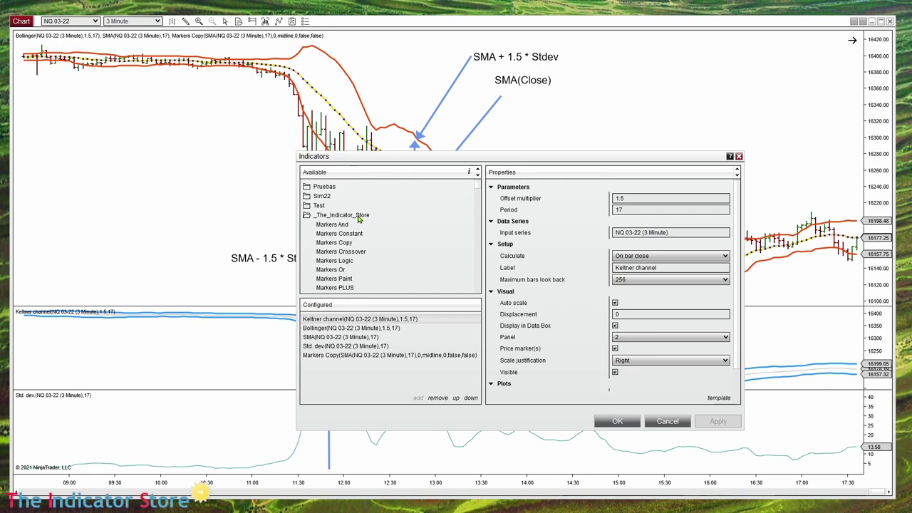
pyautogui.doubleClick(344, 244)
pyautogui.doubleClick(655, 255)
pyautogui.write('stdev')
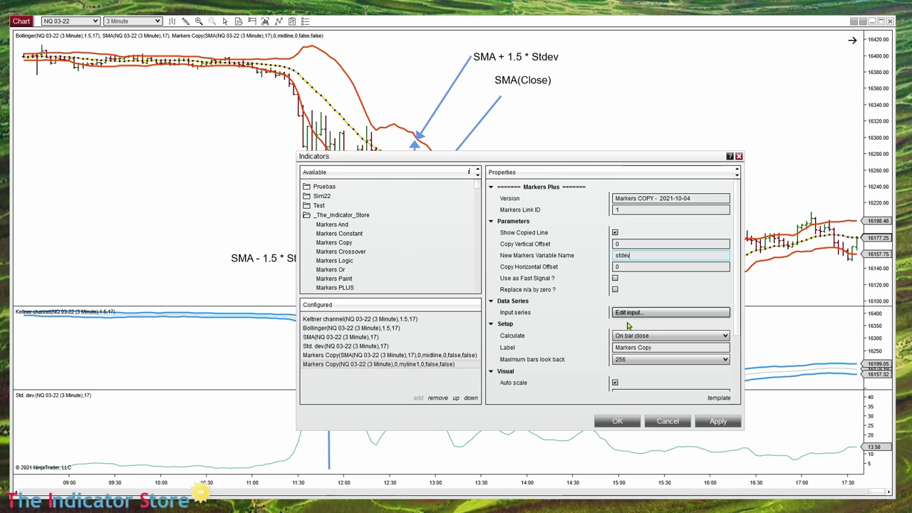
# Set the stdev copy's input series to the Std. dev. indicator with a period of 17 on Close.
pyautogui.click(629, 311)
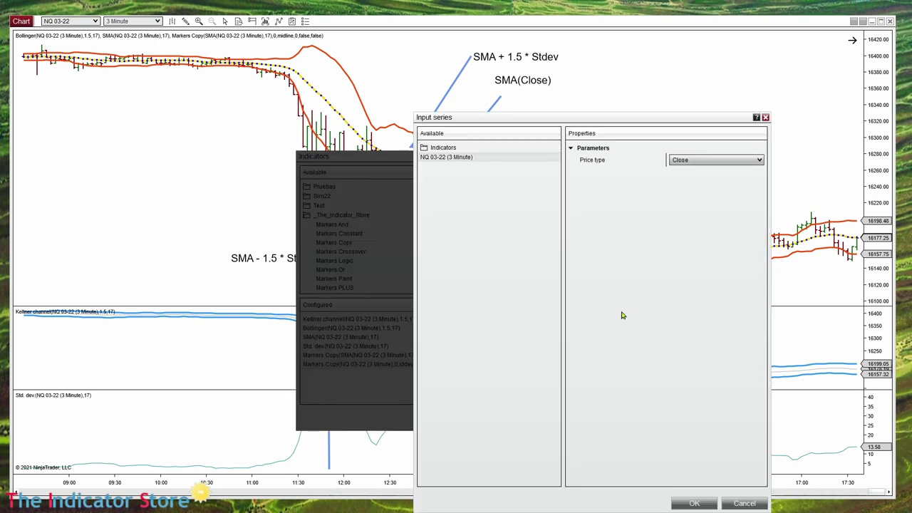
pyautogui.doubleClick(441, 151)
pyautogui.moveTo(557, 153); pyautogui.dragTo(549, 388)
pyautogui.scroll(-5, 548, 388)
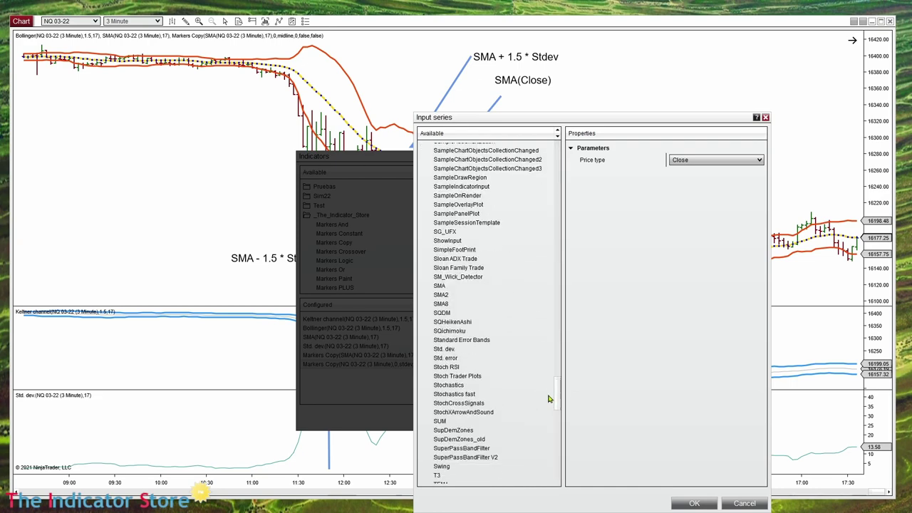
pyautogui.click(449, 350)
pyautogui.click(637, 158)
pyautogui.doubleClick(692, 158)
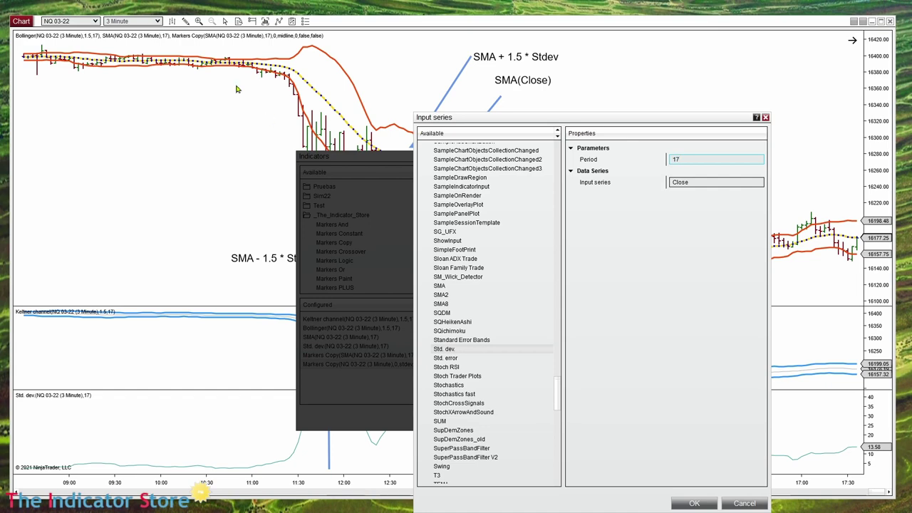
pyautogui.click(692, 503)
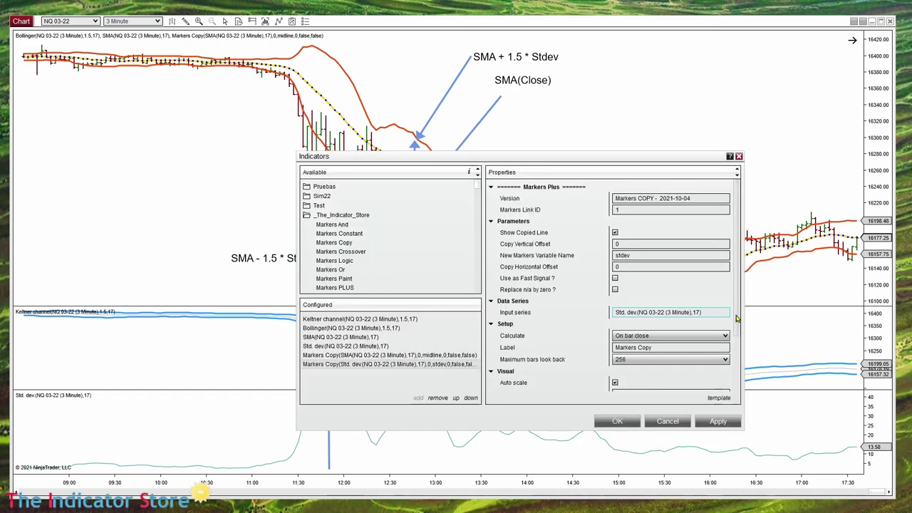
# Assign the stdev copy to the standard deviation panel and confirm the indicator settings.
pyautogui.scroll(-3, 613, 285)
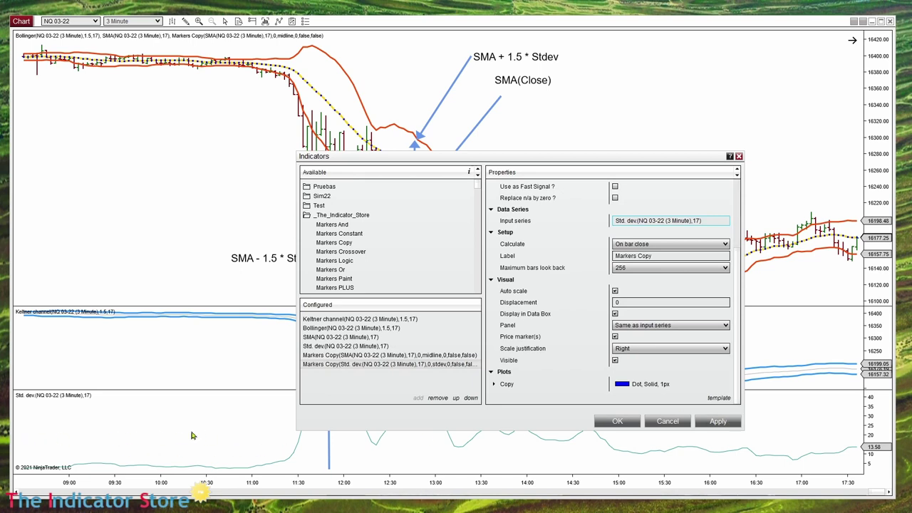
pyautogui.click(654, 330)
pyautogui.click(634, 370)
pyautogui.click(623, 423)
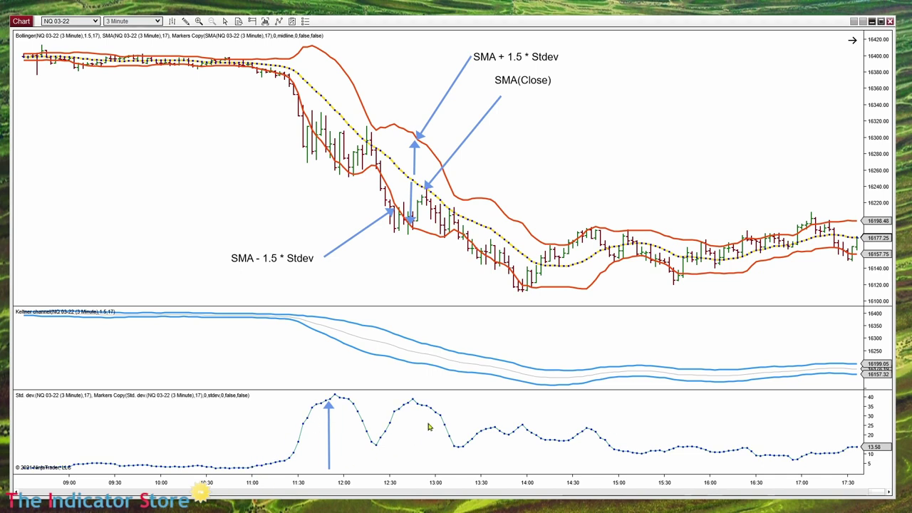
# Nudge the "SMA + 1.5 * Stdev" arrow slightly along the upper band and deselect it.
pyautogui.click(443, 108)
pyautogui.moveTo(446, 105); pyautogui.dragTo(446, 106)
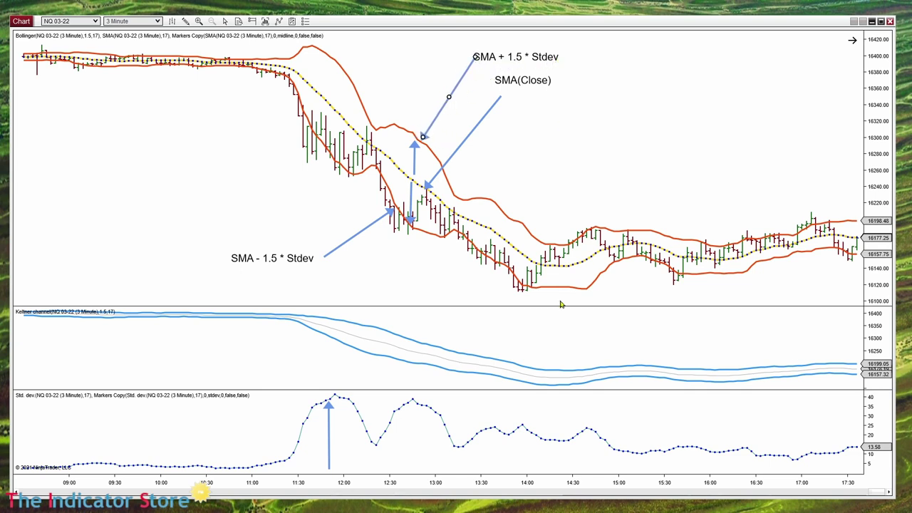
pyautogui.click(499, 432)
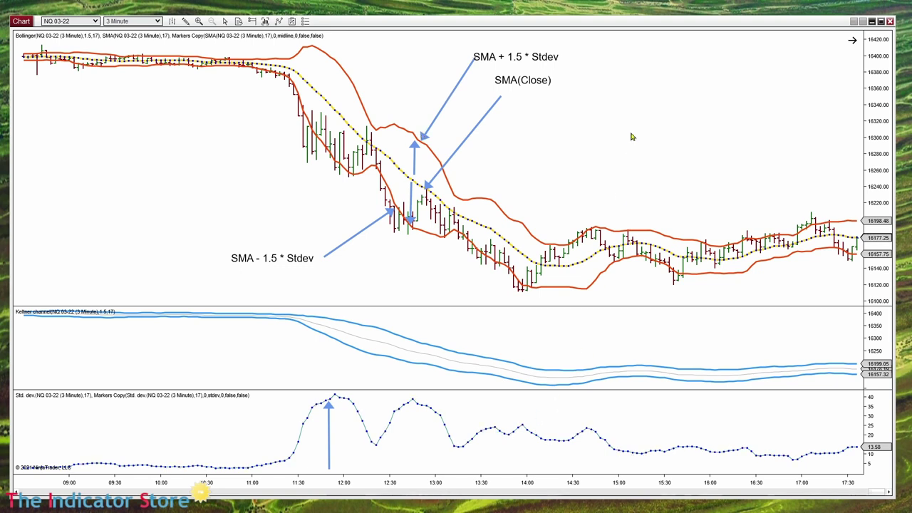
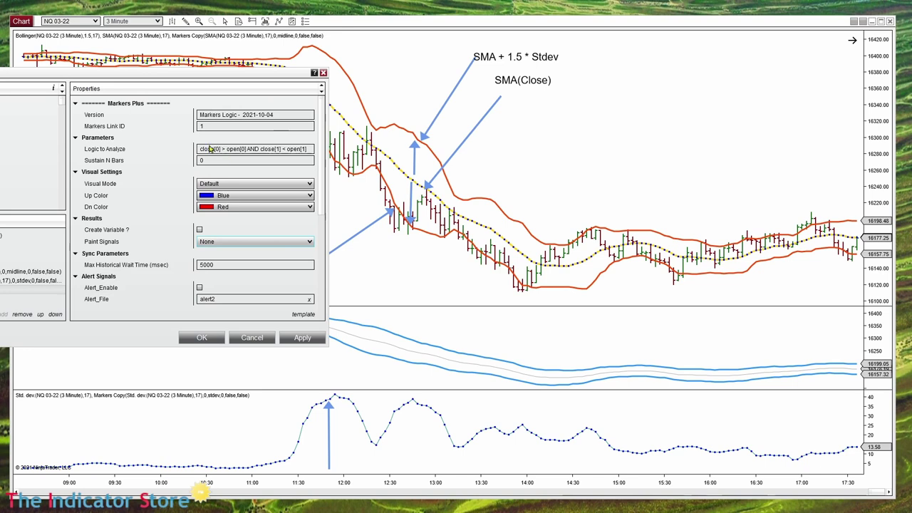
# Replace the default expression of the Markers Logic indicator with "midline + 1.5 *".
pyautogui.doubleClick(208, 149)
pyautogui.press('Delete')
pyautogui.press('Delete')
pyautogui.press('Delete')
pyautogui.press('Delete')
pyautogui.press('Delete')
pyautogui.press('Delete')
pyautogui.press('Delete')
pyautogui.press('Delete')
pyautogui.press('Delete')
pyautogui.press('Delete')
pyautogui.press('Delete')
pyautogui.press('Delete')
pyautogui.press('Delete')
pyautogui.press('Delete')
pyautogui.press('Delete')
pyautogui.press('Delete')
pyautogui.press('Delete')
pyautogui.press('Delete')
pyautogui.press('Delete')
pyautogui.press('Delete')
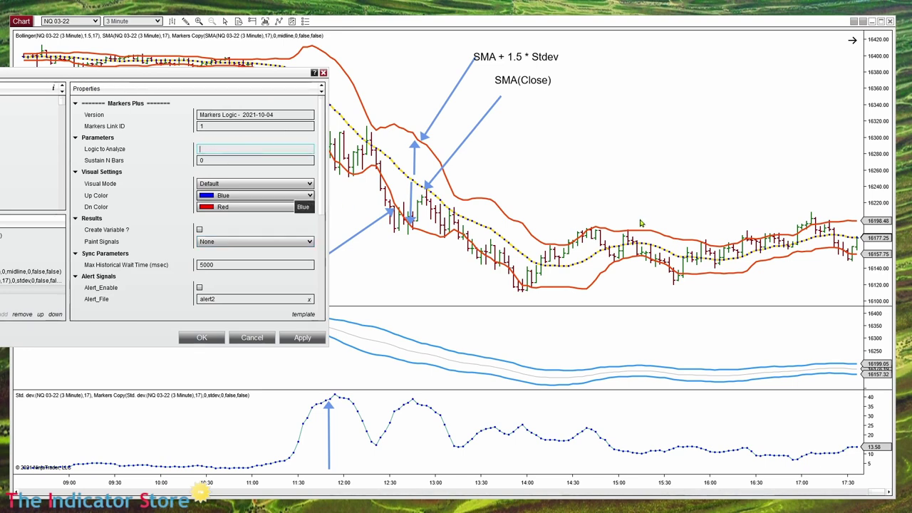
pyautogui.write('midline + 1.5 *')
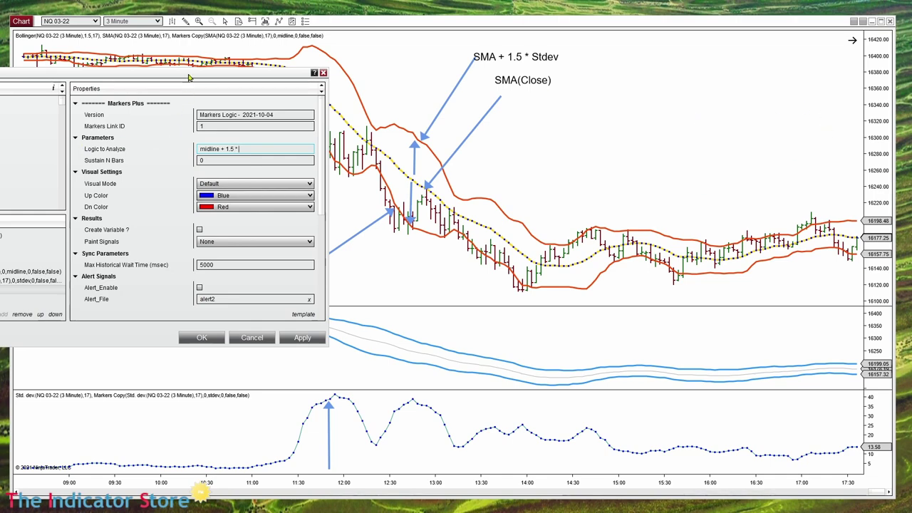
# Check the variable name of the standard deviation copy and complete the Markers Logic expression as "midline + 1.5 * stdev".
pyautogui.moveTo(190, 77); pyautogui.dragTo(380, 93)
pyautogui.click(121, 298)
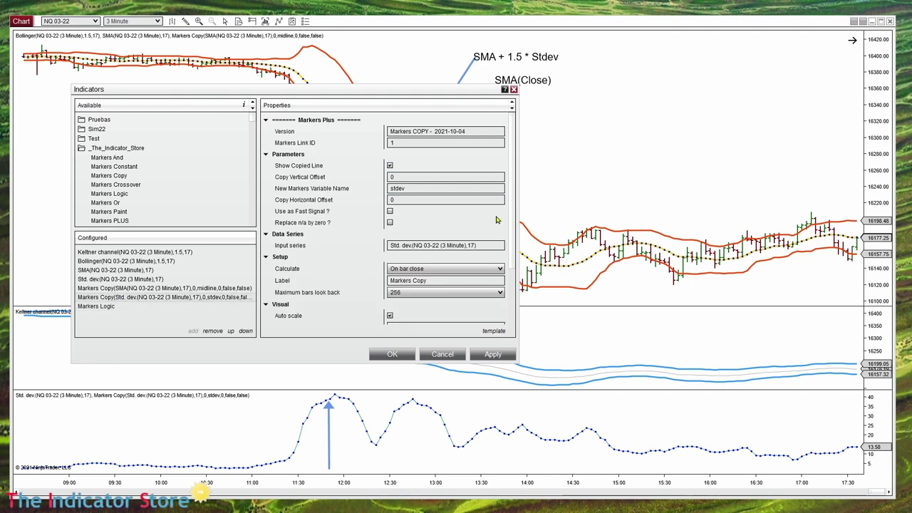
pyautogui.click(114, 307)
pyautogui.click(467, 166)
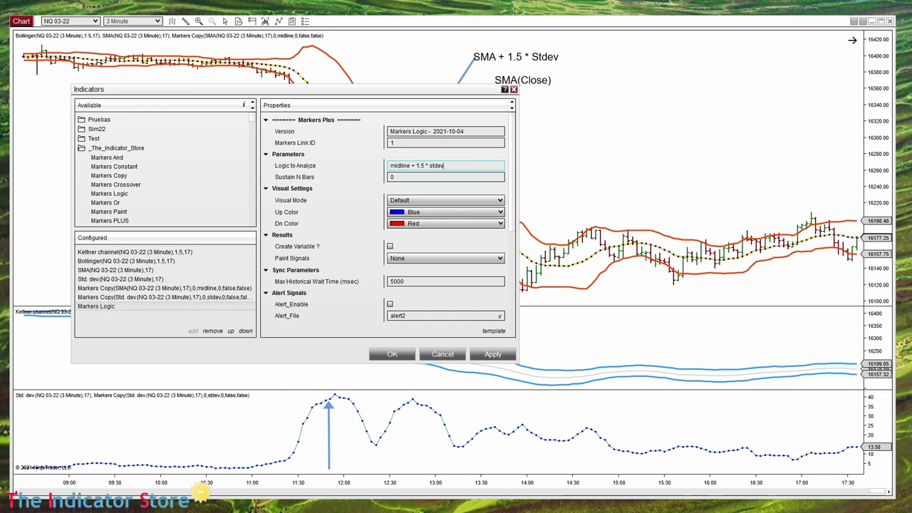
# Set the Logic plot style to Line and its panel to Same as input series, and apply the settings.
pyautogui.moveTo(477, 94); pyautogui.dragTo(223, 58)
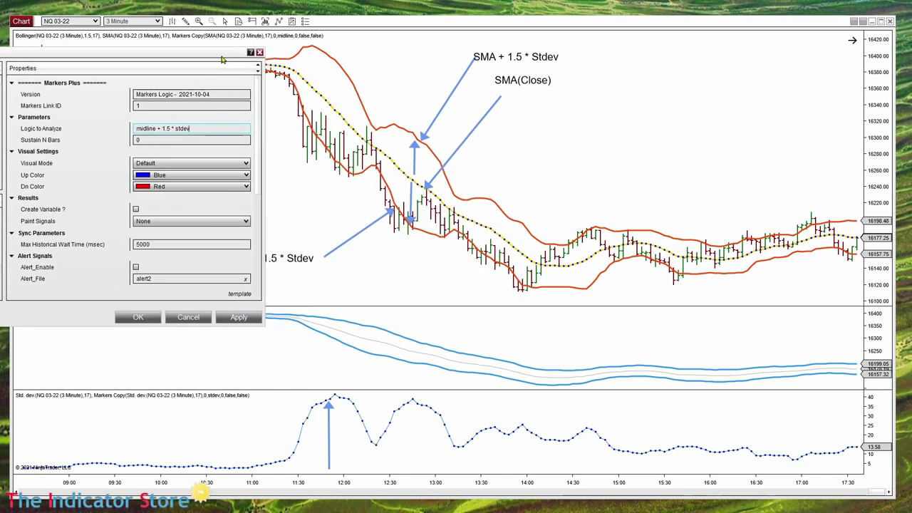
pyautogui.scroll(-5, 261, 189)
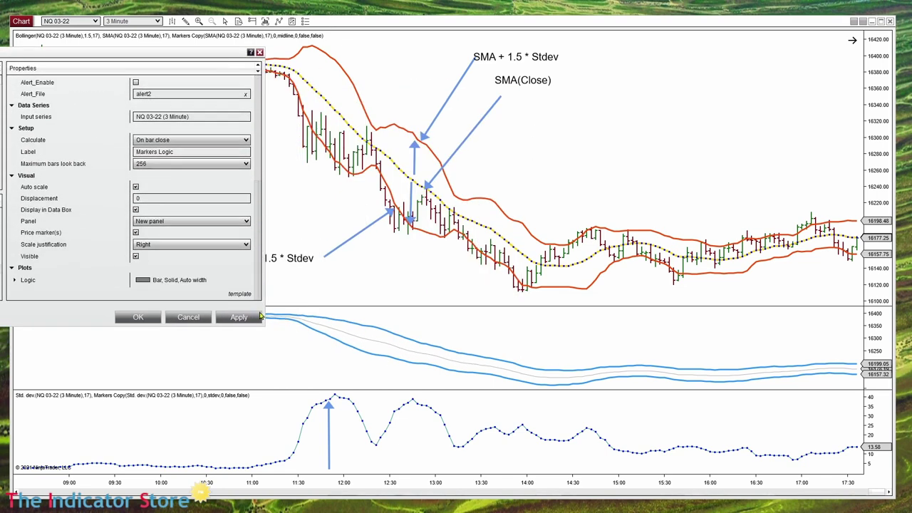
pyautogui.click(15, 281)
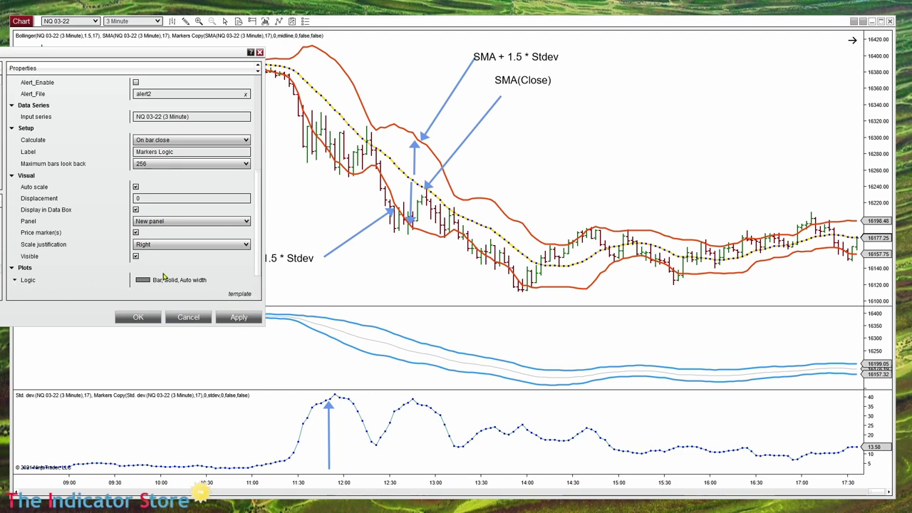
pyautogui.scroll(-2, 164, 276)
pyautogui.click(154, 270)
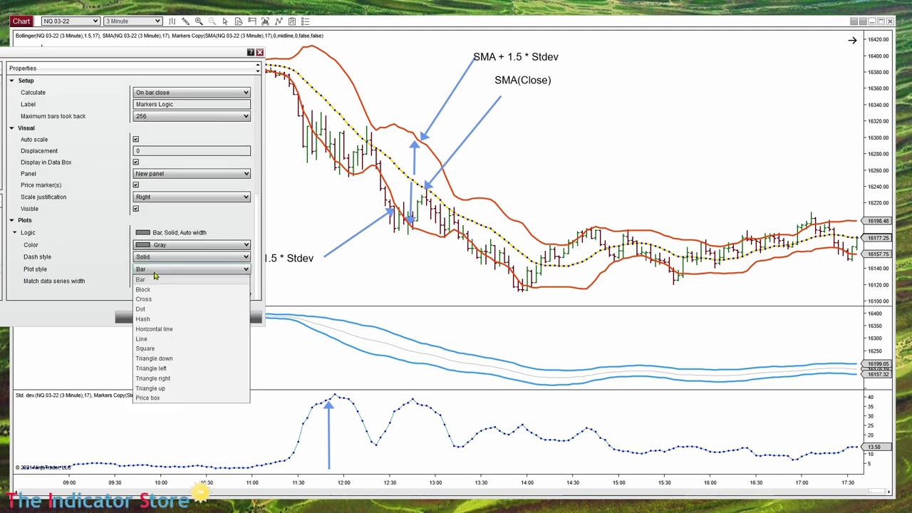
pyautogui.click(146, 339)
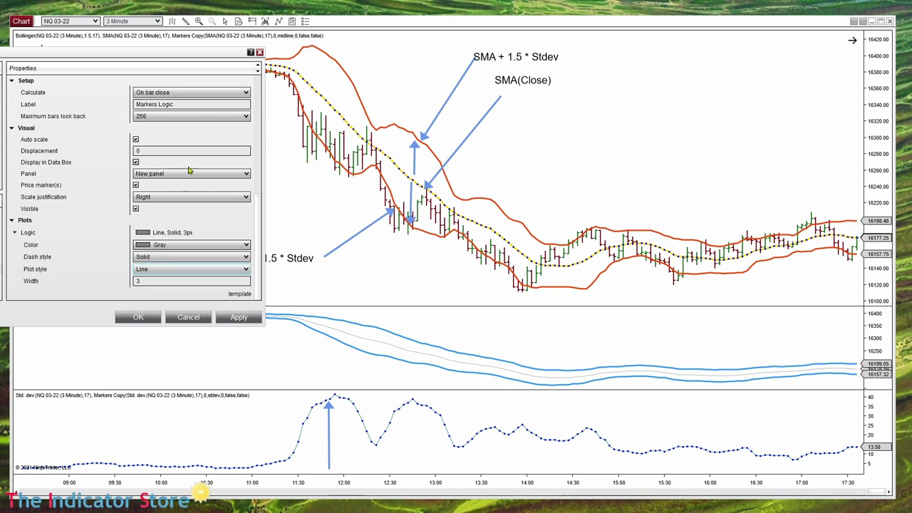
pyautogui.click(165, 176)
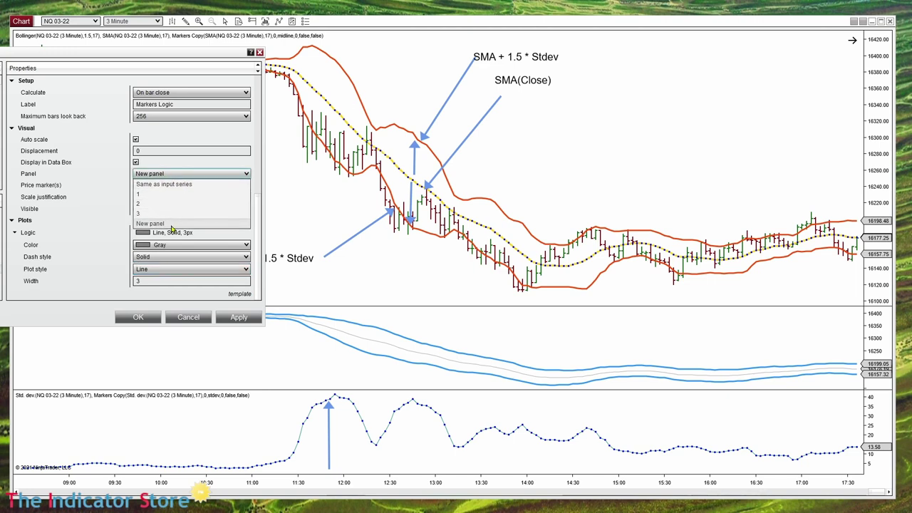
pyautogui.click(170, 185)
pyautogui.click(236, 320)
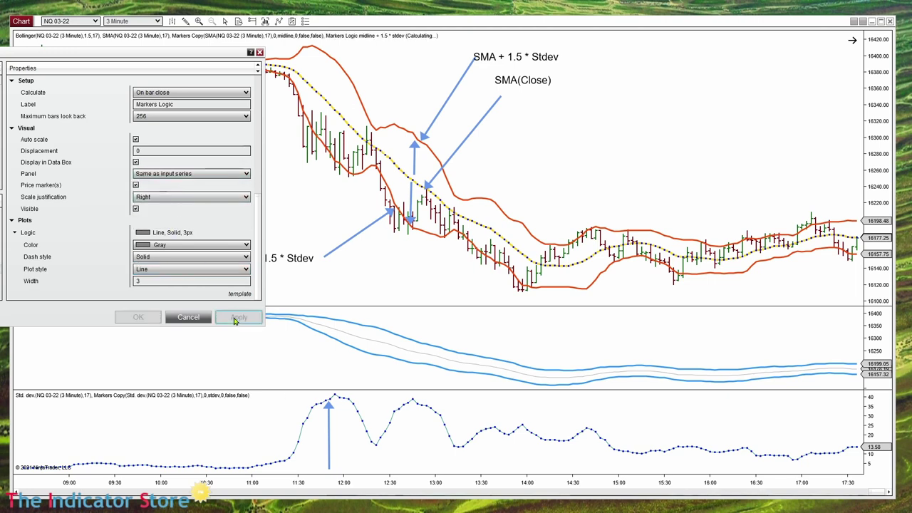
# Change the Logic plot style to Dot and apply it to the chart.
pyautogui.click(167, 271)
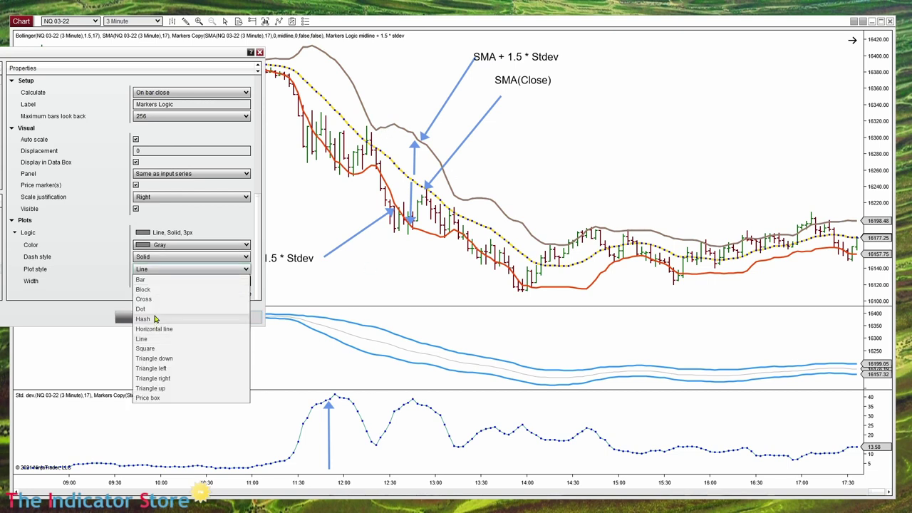
pyautogui.click(141, 308)
pyautogui.click(239, 317)
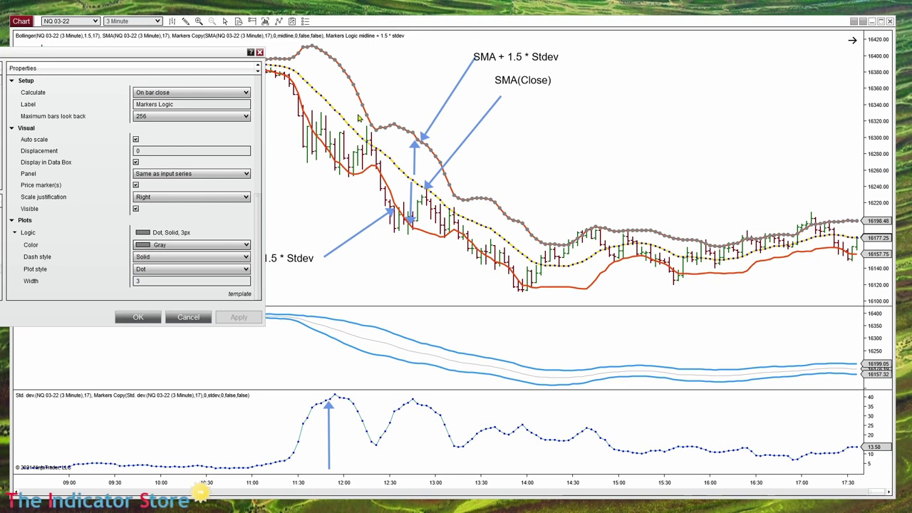
# Close the indicator settings and duplicate the "midline + 1.5 * stdev" Markers Logic plot on the chart.
pyautogui.click(139, 318)
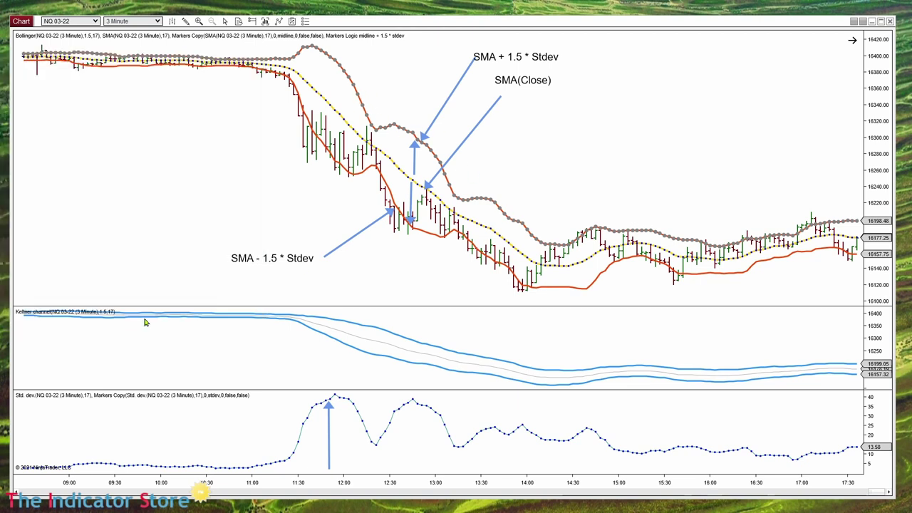
pyautogui.rightClick(359, 101)
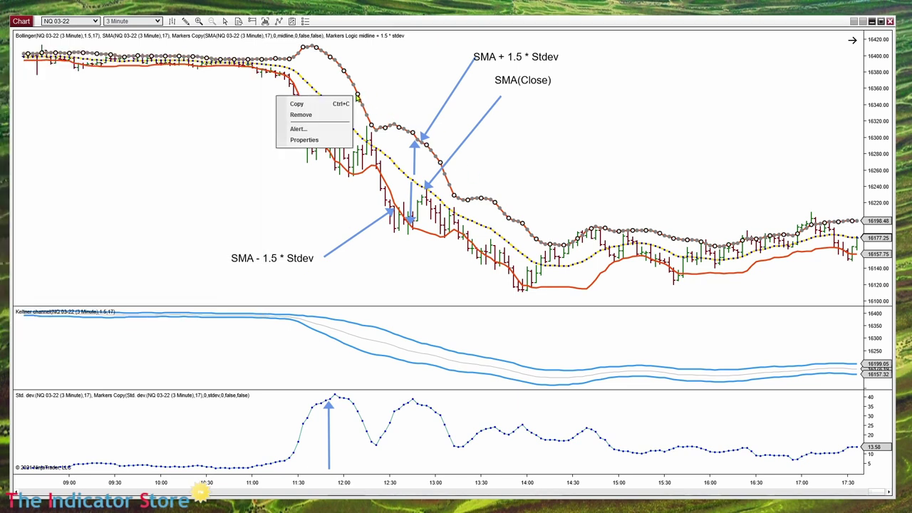
pyautogui.click(371, 121)
pyautogui.rightClick(578, 150)
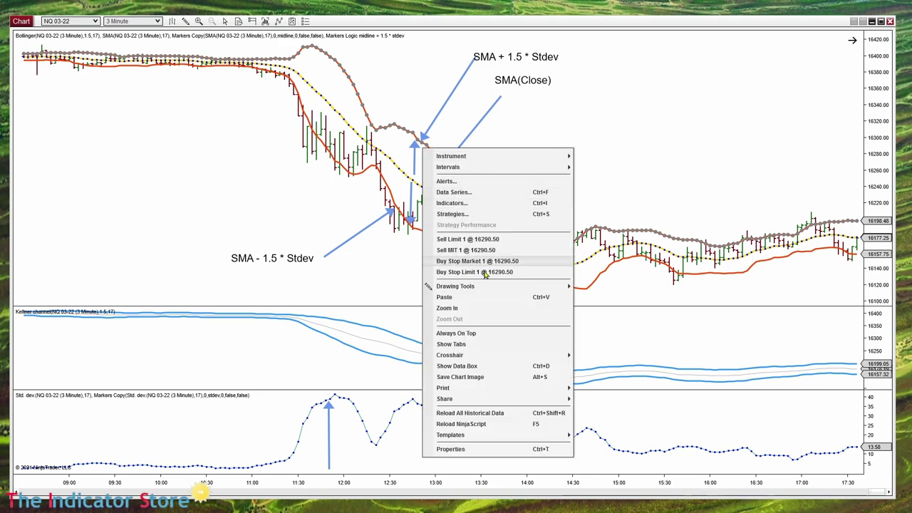
pyautogui.click(477, 306)
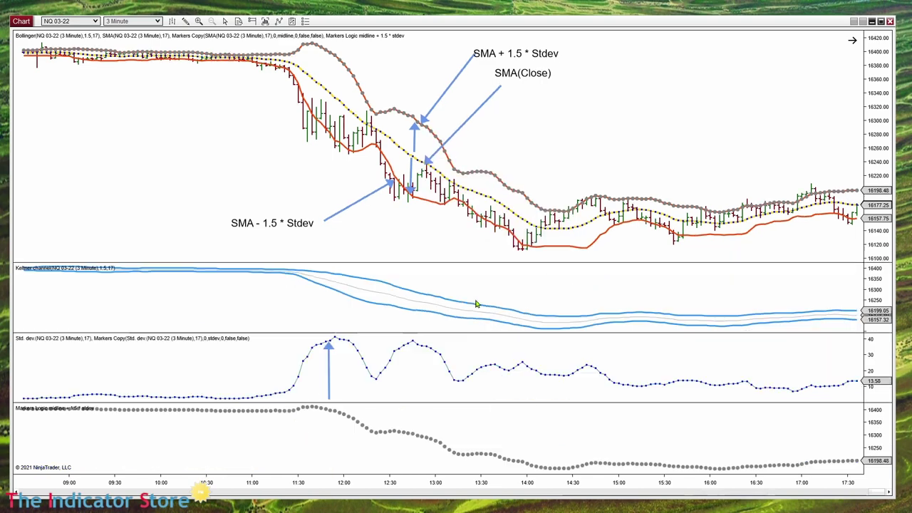
# Change the duplicated Markers Logic expression to "midline - 1.5 * stdev" and accept the settings.
pyautogui.click(414, 437)
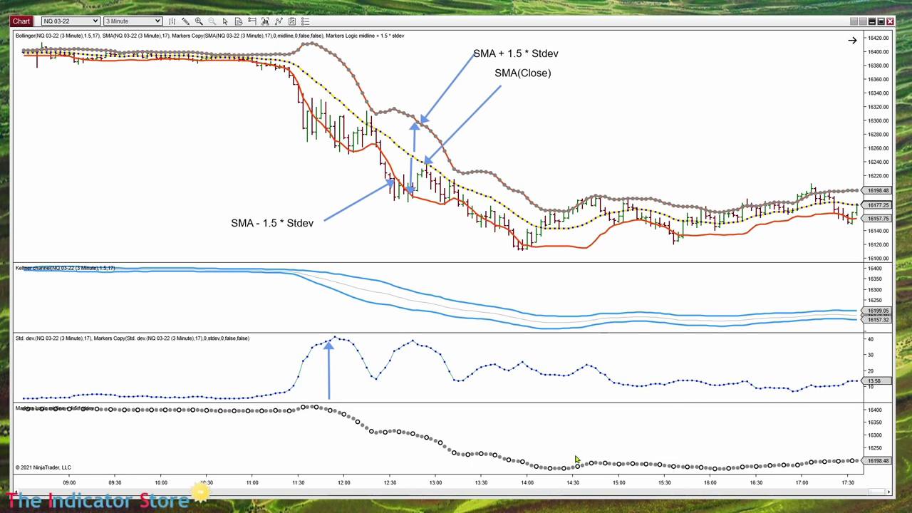
pyautogui.doubleClick(533, 250)
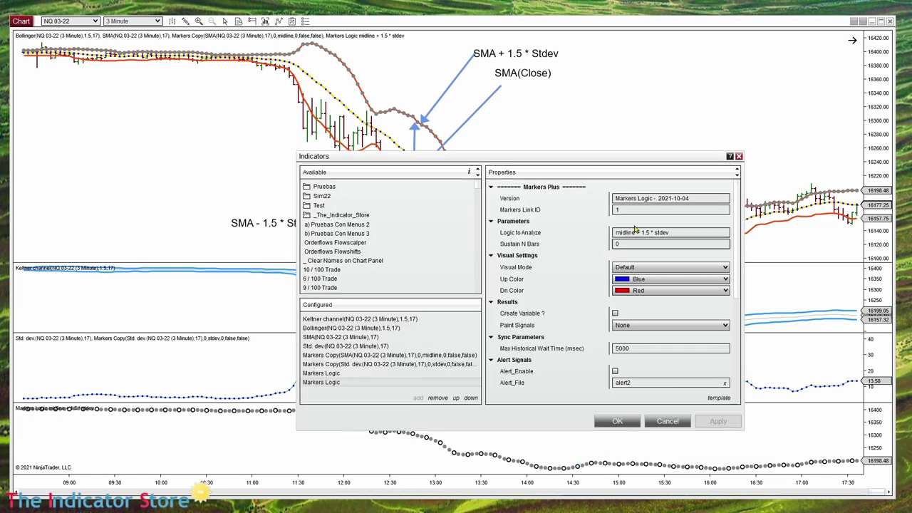
pyautogui.moveTo(637, 232); pyautogui.dragTo(645, 234)
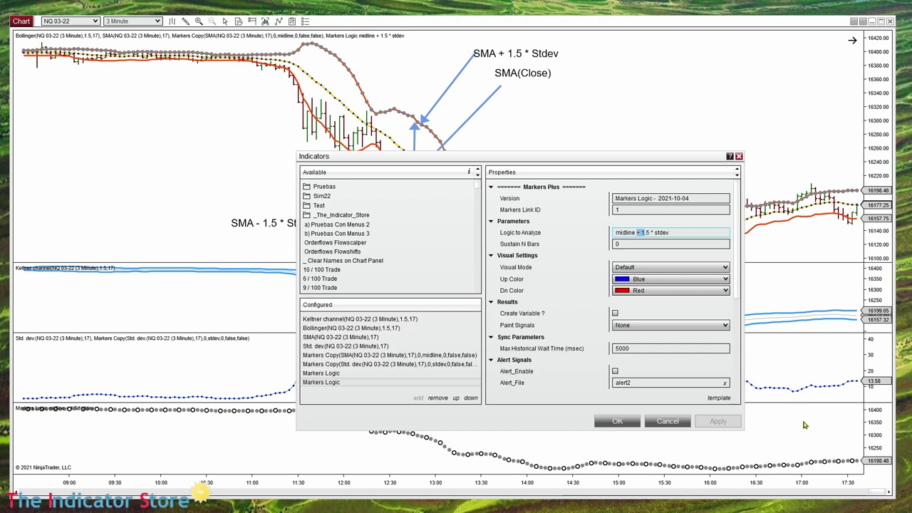
pyautogui.hotkey('shift', 'Left')
pyautogui.hotkey('shift', 'Left')
pyautogui.write('-')
pyautogui.click(617, 421)
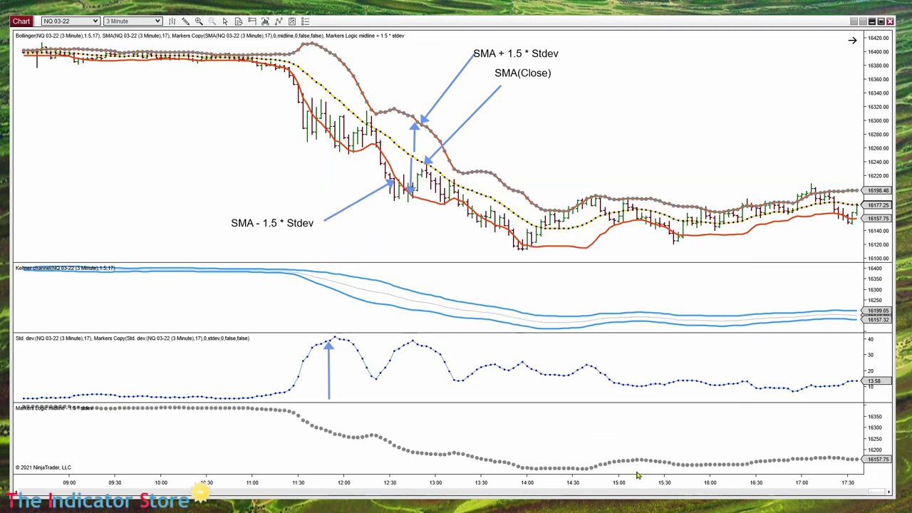
# Move the "midline - 1.5 * stdev" plot onto the price panel and enlarge the price panel.
pyautogui.moveTo(638, 463); pyautogui.dragTo(886, 245)
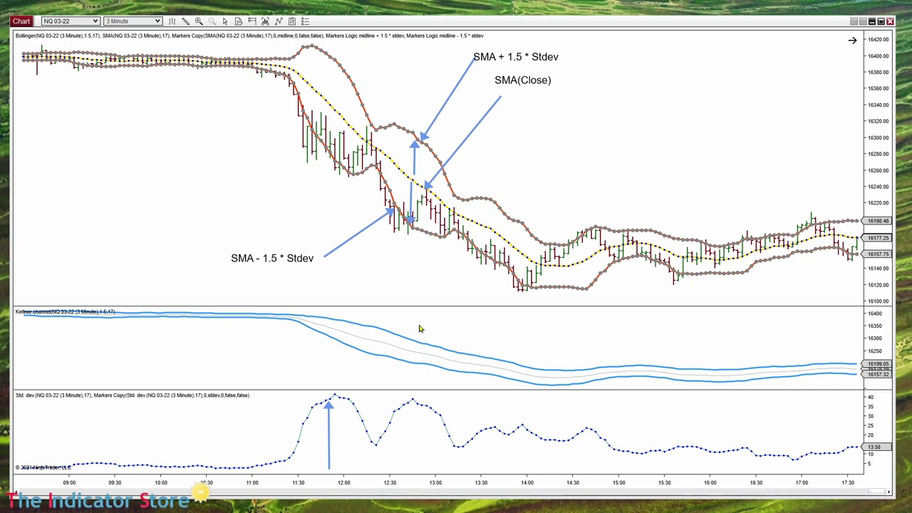
pyautogui.moveTo(435, 392); pyautogui.dragTo(438, 446)
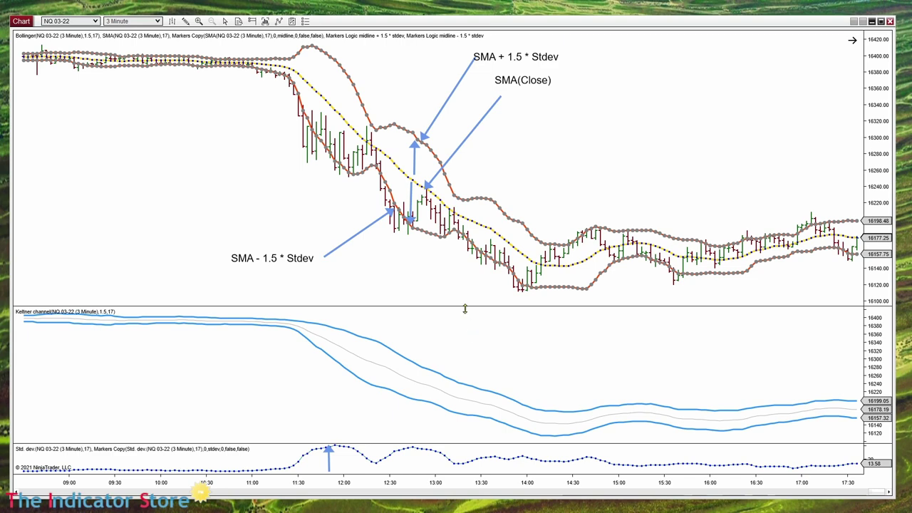
pyautogui.moveTo(464, 309); pyautogui.dragTo(465, 411)
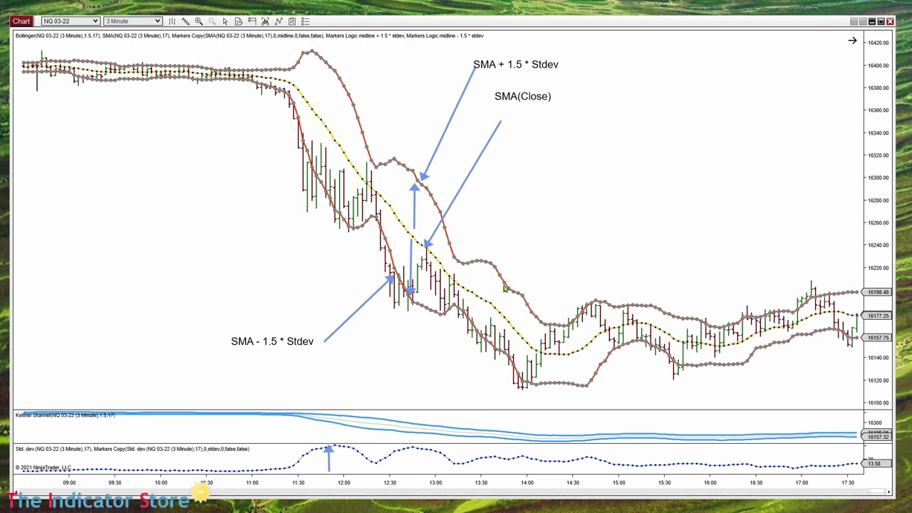
# Draw an arrow pointing at the bar near 14:25 where price reaches the upper band.
pyautogui.click(469, 292)
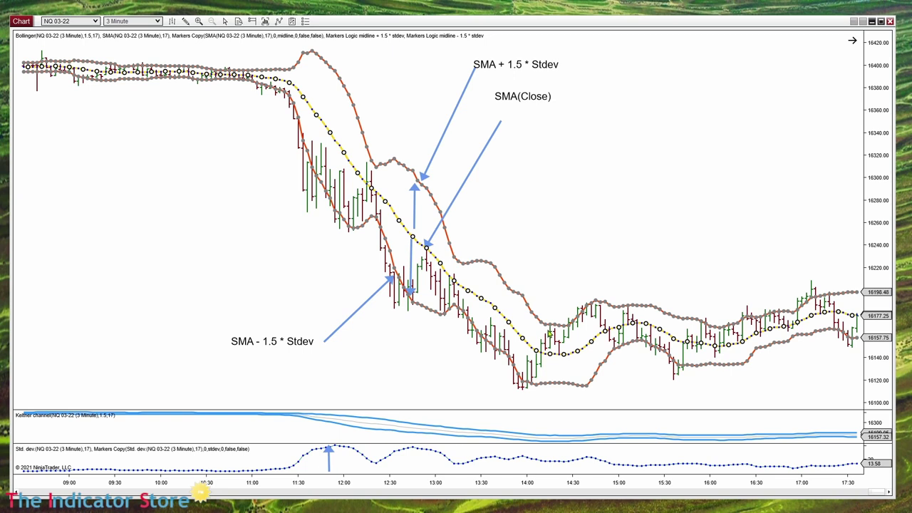
pyautogui.click(551, 334)
pyautogui.moveTo(531, 246); pyautogui.dragTo(563, 322)
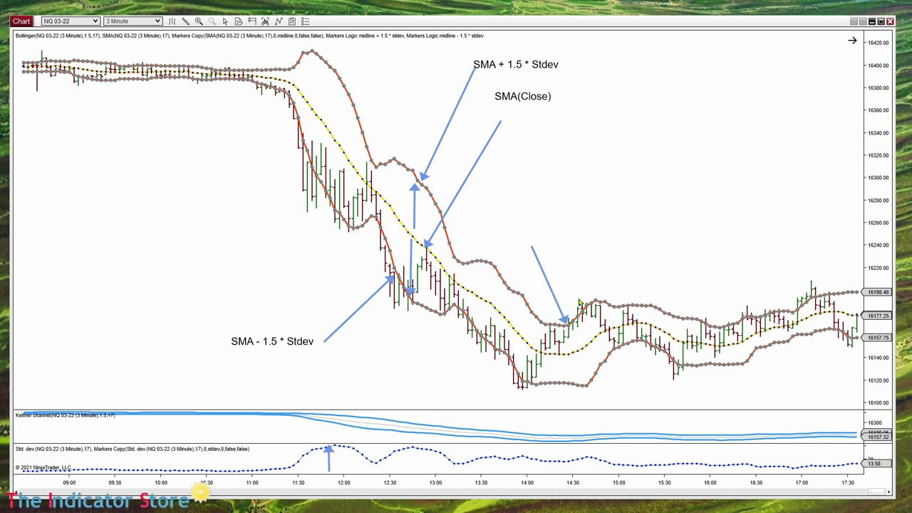
# Add another Markers Logic indicator from the _The_Indicator_Store folder to the chart's configured indicators.
pyautogui.rightClick(581, 152)
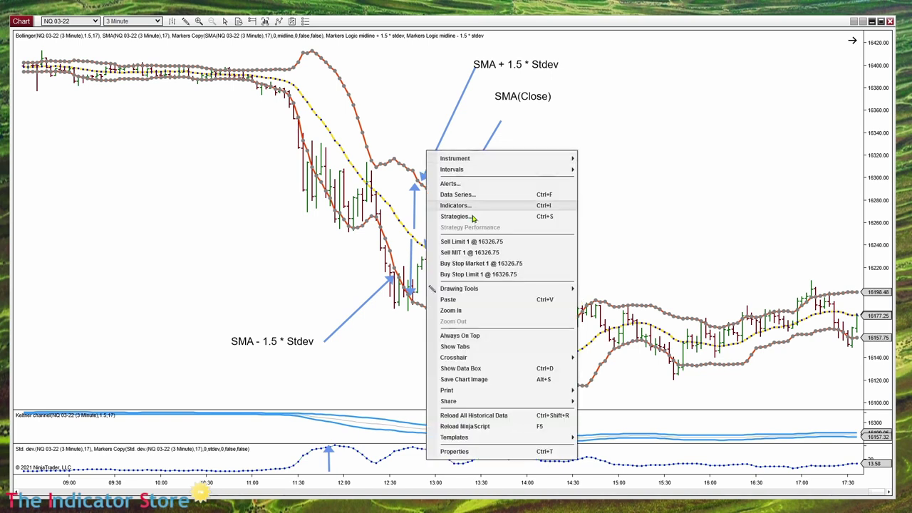
pyautogui.click(473, 210)
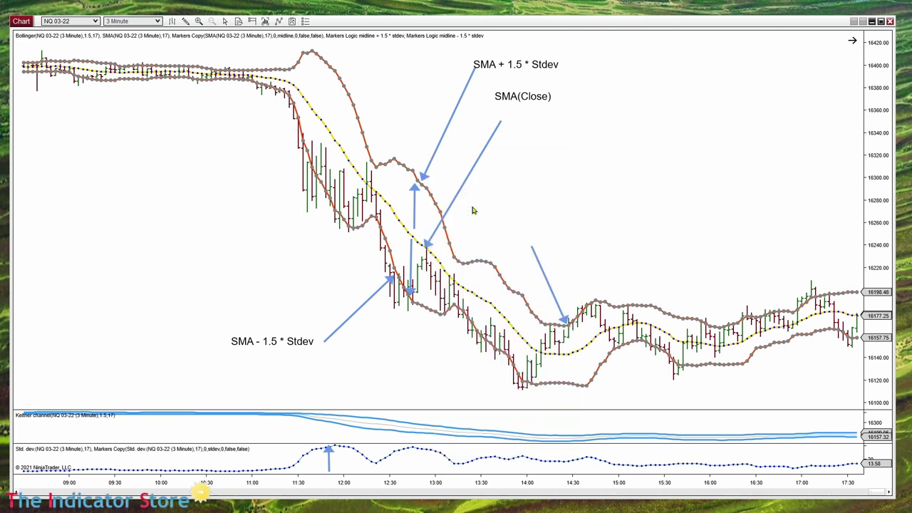
pyautogui.moveTo(698, 164); pyautogui.dragTo(431, 87)
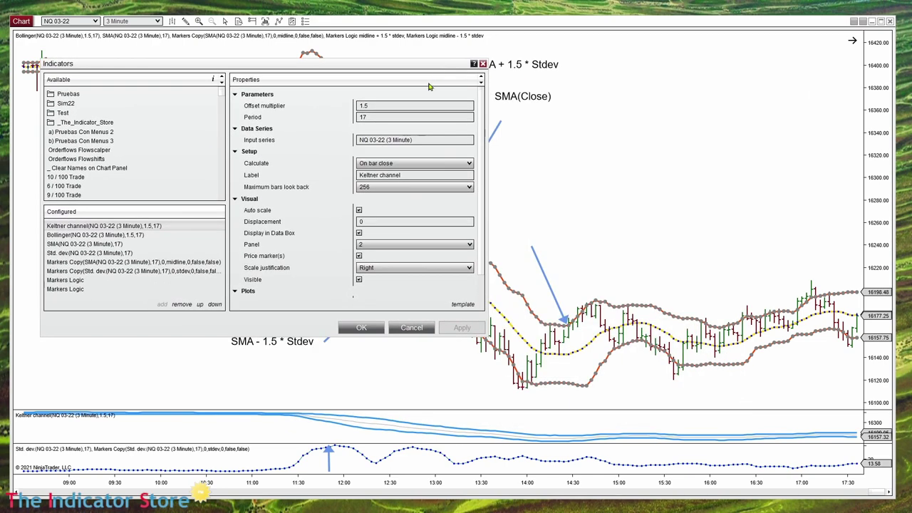
pyautogui.doubleClick(104, 125)
pyautogui.click(90, 169)
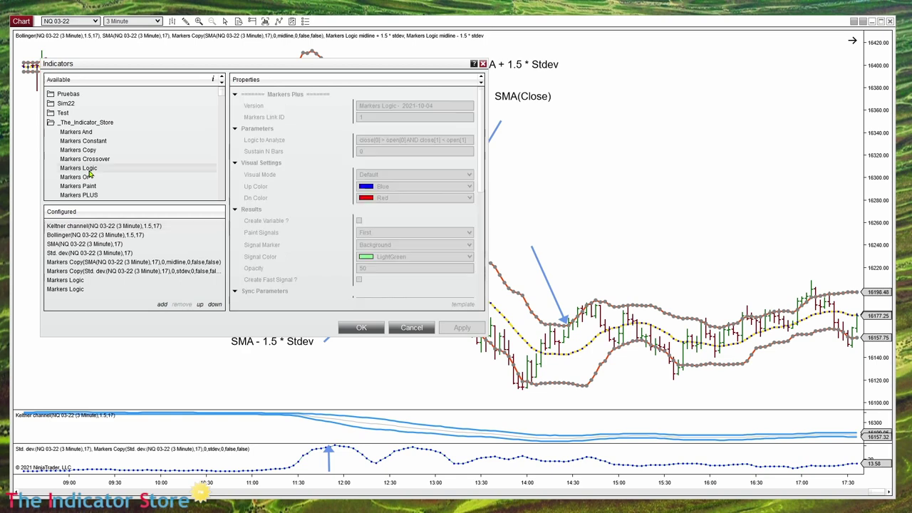
pyautogui.doubleClick(89, 171)
# Replace the default expression of the new Markers Logic indicator with "close[0] >".
pyautogui.moveTo(425, 73); pyautogui.dragTo(305, 73)
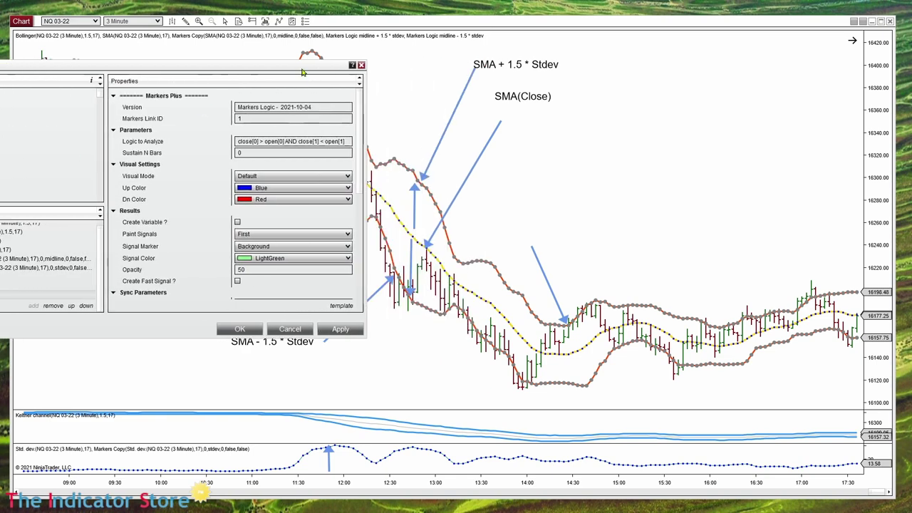
pyautogui.click(348, 142)
pyautogui.hotkey('ctrl', 'a')
pyautogui.write('c')
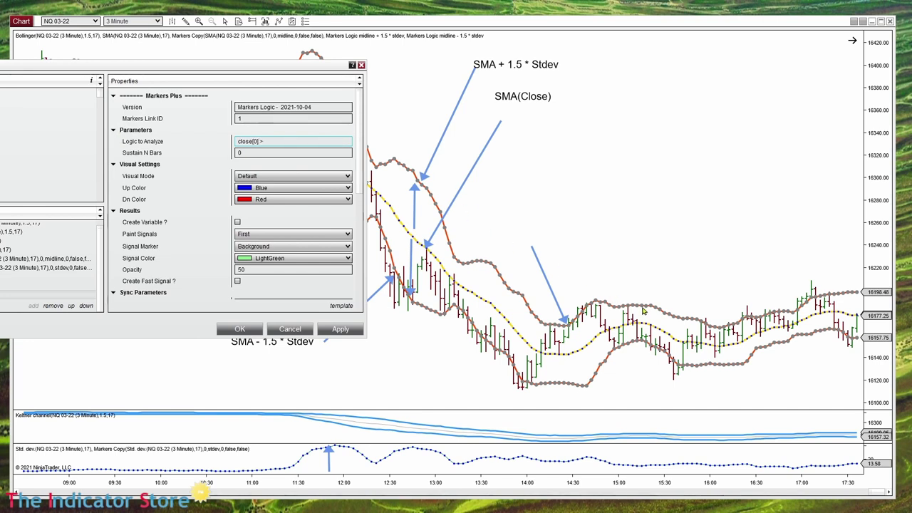
# Append the upper band's copied formula to make the expression "close[0] > midline + 1.5 * stdev", apply it and close the settings.
pyautogui.moveTo(294, 74); pyautogui.dragTo(428, 94)
pyautogui.click(94, 302)
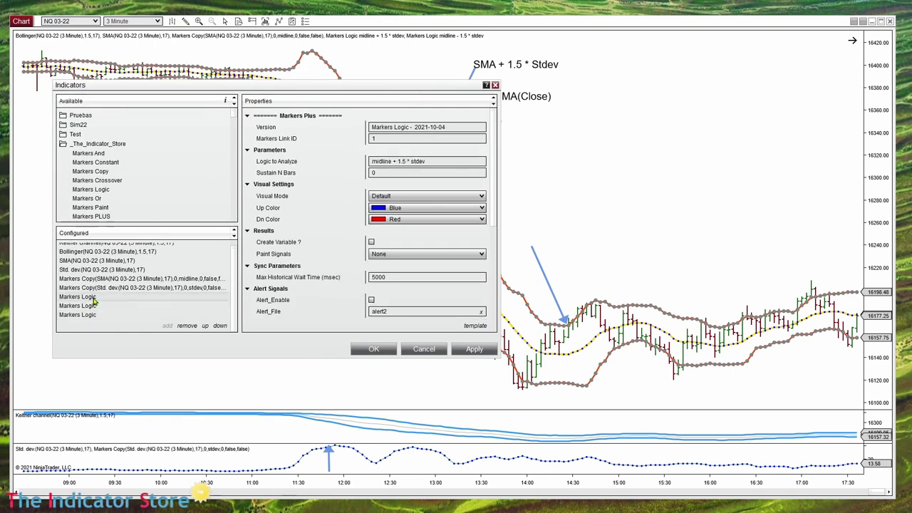
pyautogui.click(438, 161)
pyautogui.hotkey('ctrl', 'c')
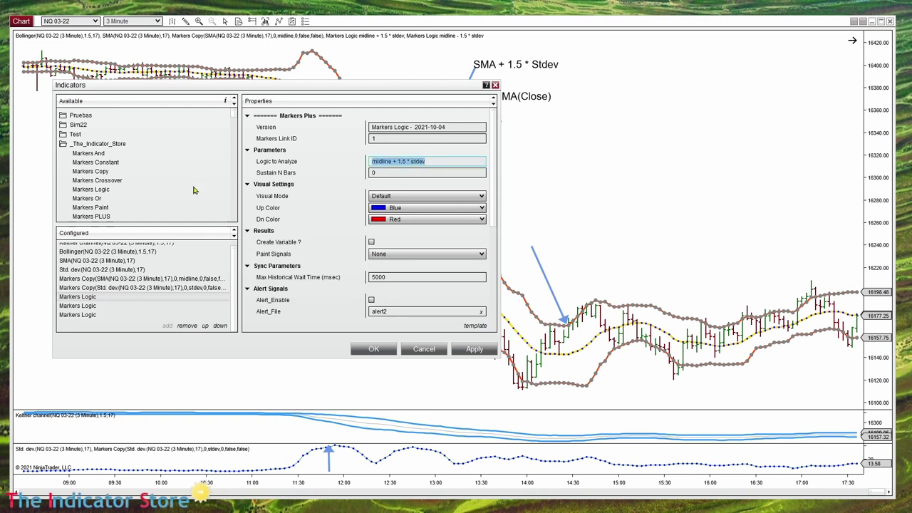
pyautogui.click(80, 316)
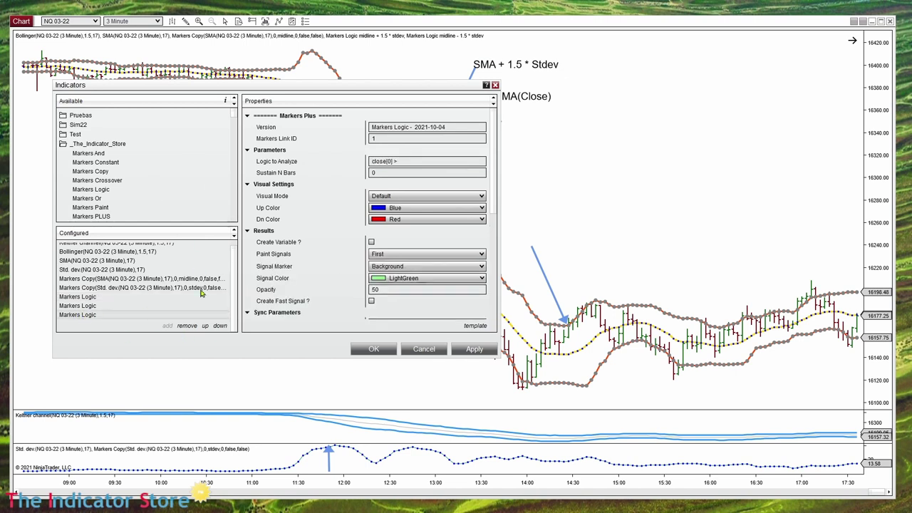
pyautogui.click(422, 161)
pyautogui.hotkey('ctrl', 'v')
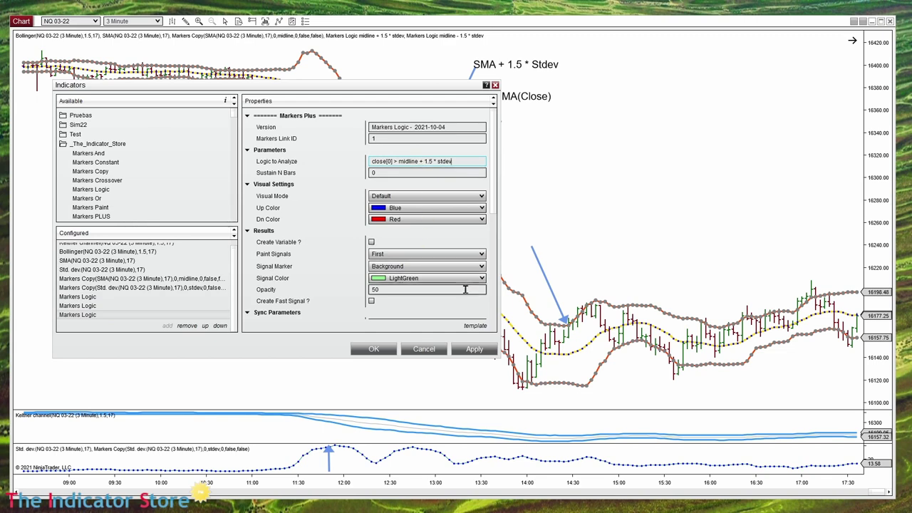
pyautogui.click(474, 348)
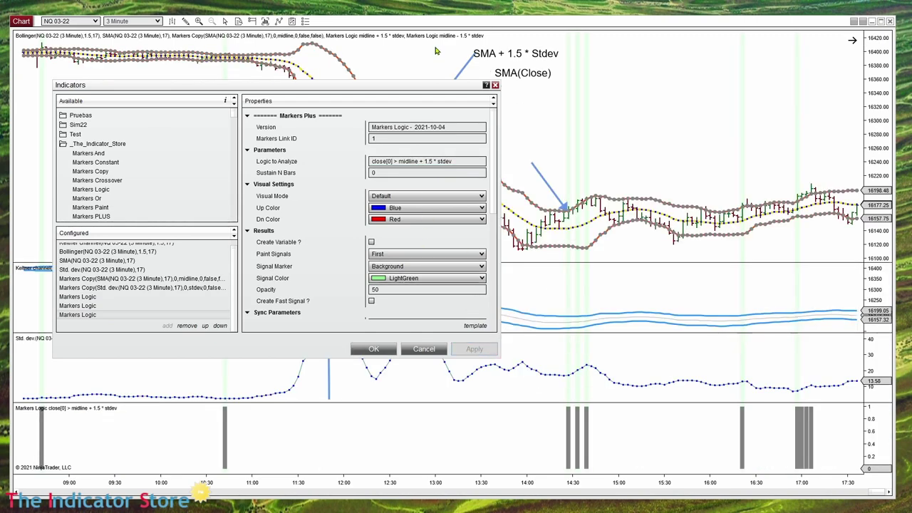
pyautogui.moveTo(439, 90); pyautogui.dragTo(315, 112)
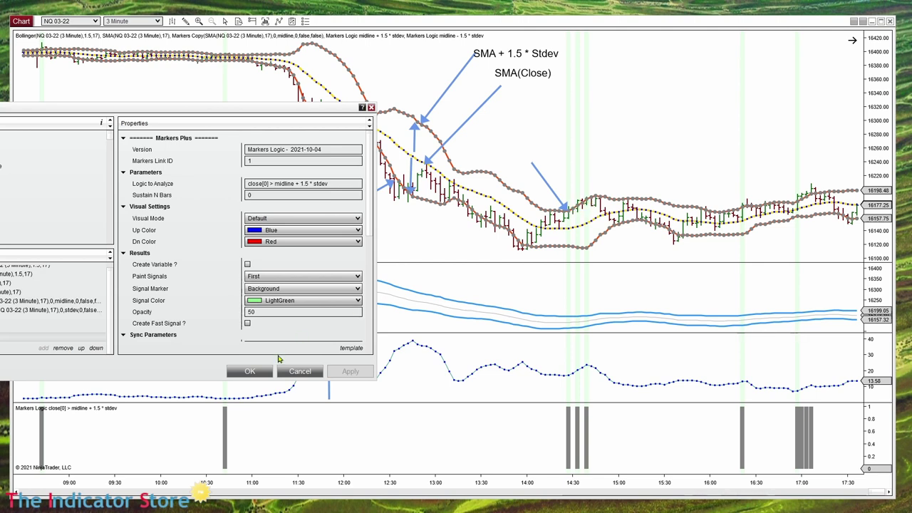
pyautogui.click(265, 372)
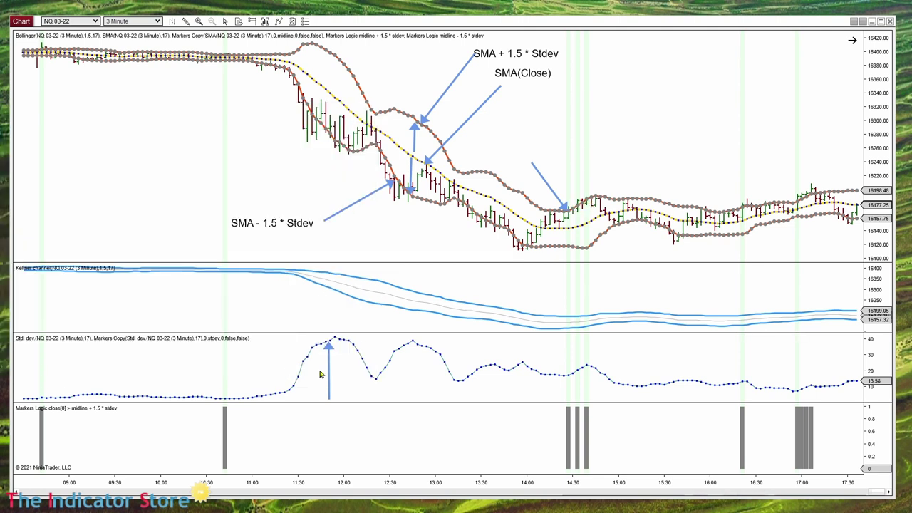
# Duplicate the "close[0] > midline + 1.5 * stdev" signal indicator on the chart.
pyautogui.rightClick(566, 438)
pyautogui.press('Escape')
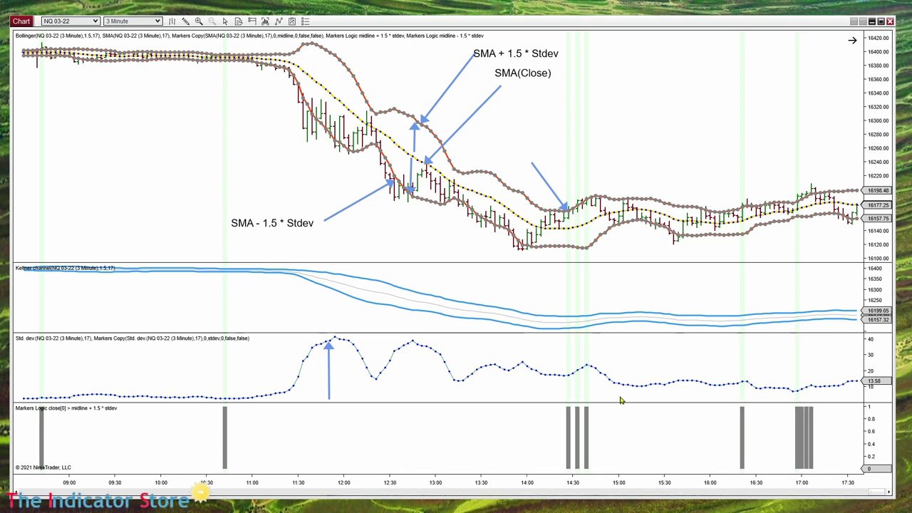
pyautogui.rightClick(621, 397)
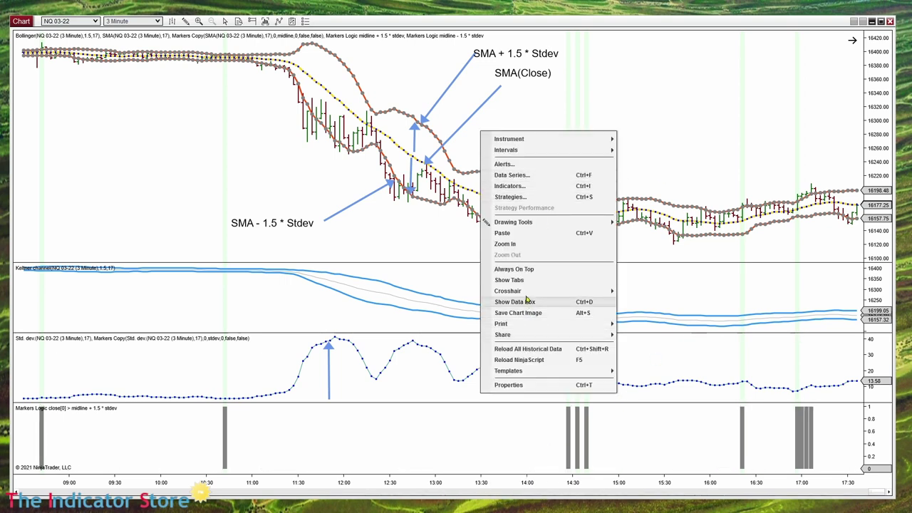
pyautogui.click(527, 233)
# Set the signal color of the duplicated signal indicator to Red and apply it.
pyautogui.click(586, 444)
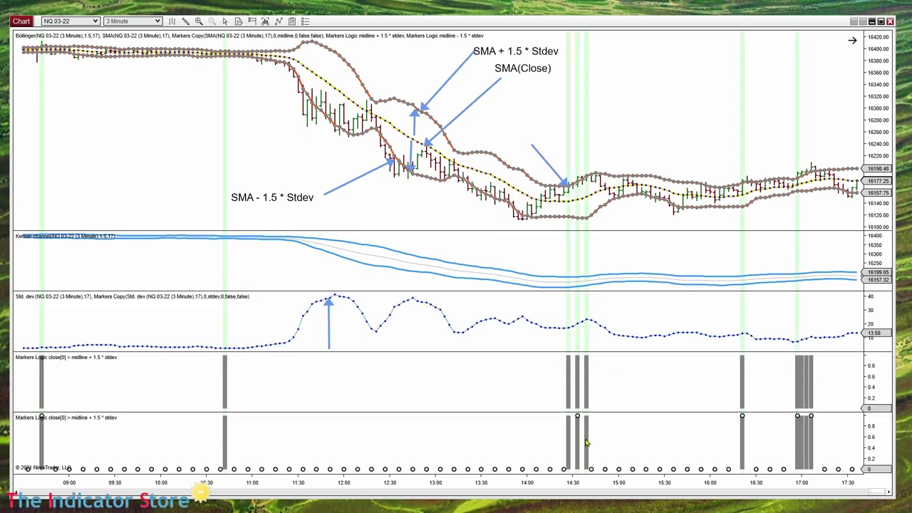
pyautogui.doubleClick(576, 362)
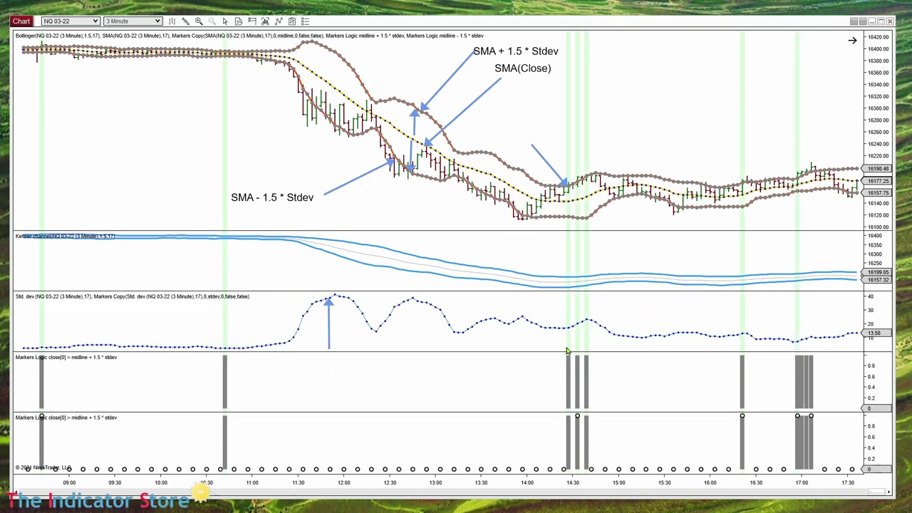
pyautogui.click(641, 349)
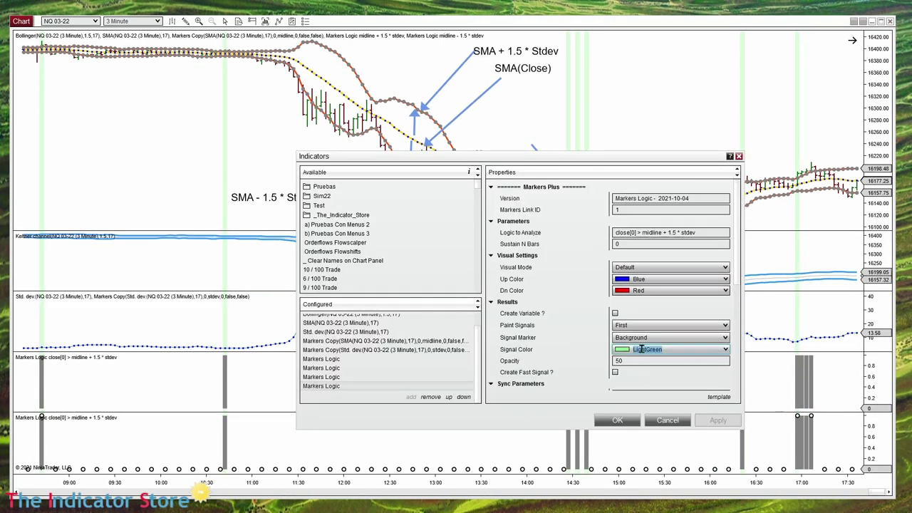
pyautogui.write('Red')
pyautogui.click(717, 420)
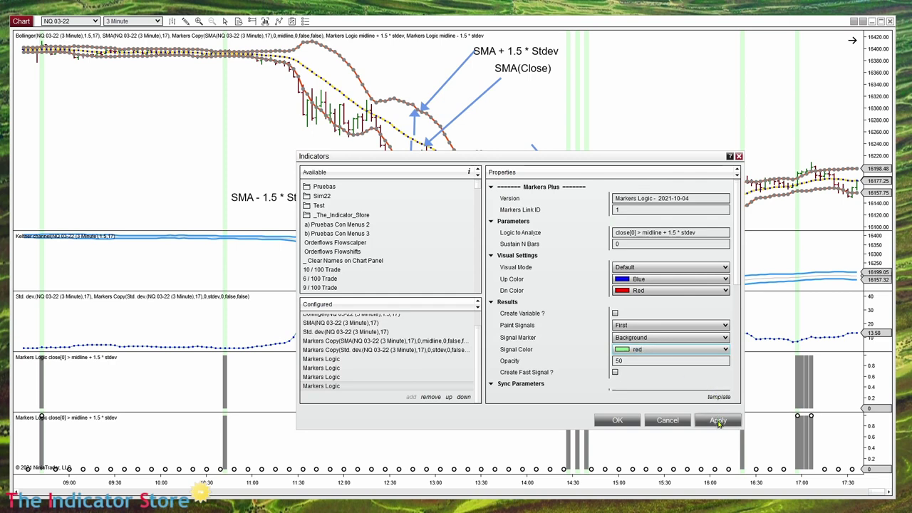
# Change the duplicated signal's expression to "close[0] < midline - 1.5 * stdev" and apply it to the chart.
pyautogui.moveTo(456, 156)
pyautogui.mouseDown()
pyautogui.moveTo(344, 153)
pyautogui.moveTo(281, 138)
pyautogui.mouseUp()
pyautogui.doubleClick(463, 215)
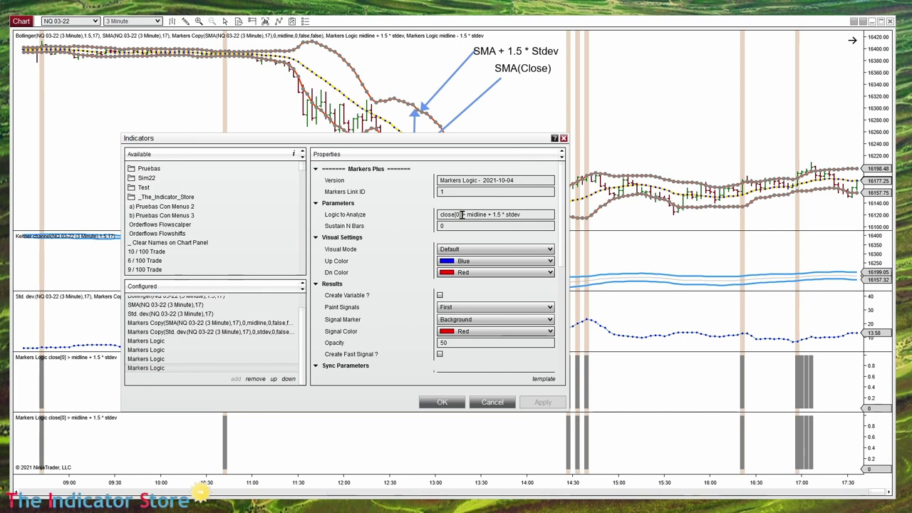
pyautogui.write('<')
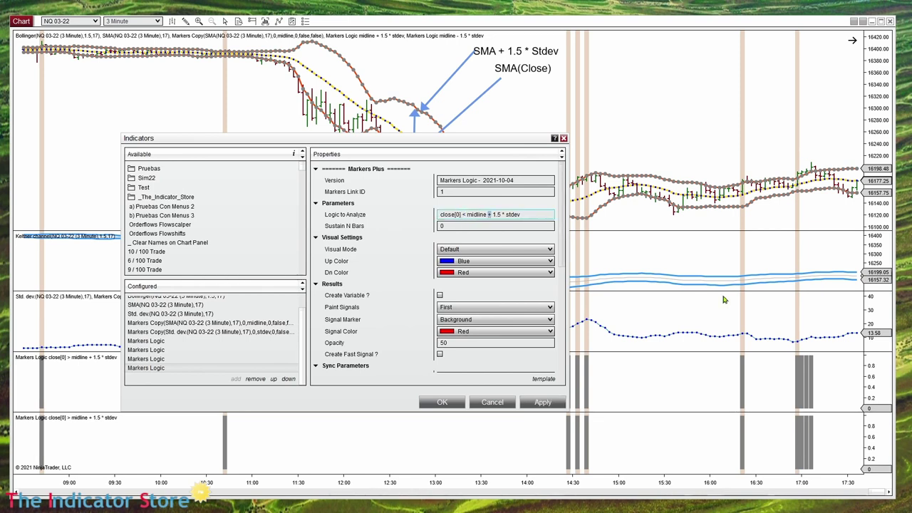
pyautogui.write('-')
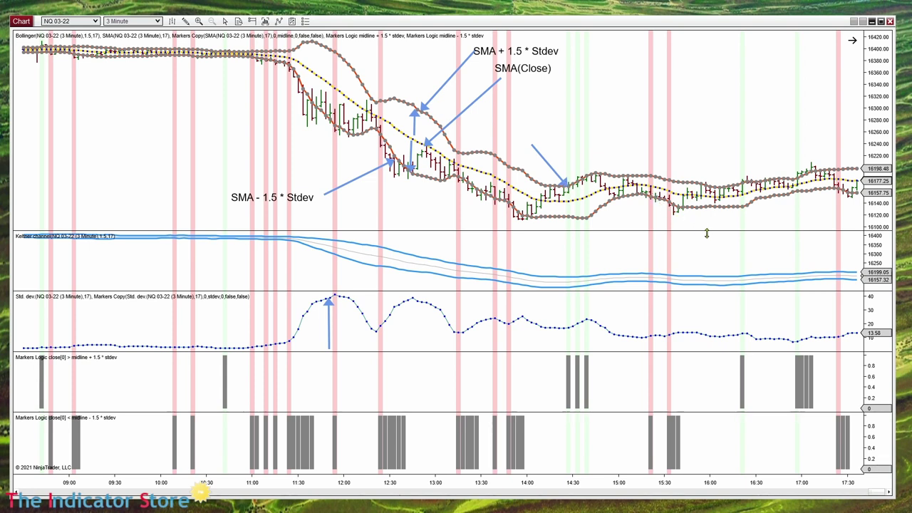
# Enlarge the Keltner channel panel by shrinking the two signal panels and the standard deviation panel.
pyautogui.moveTo(586, 412); pyautogui.dragTo(584, 450)
pyautogui.moveTo(585, 354); pyautogui.dragTo(586, 431)
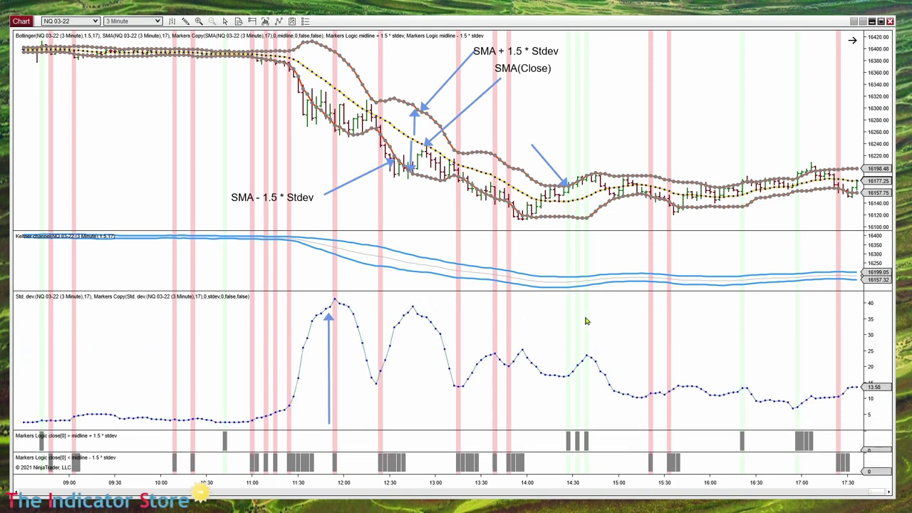
pyautogui.moveTo(583, 291); pyautogui.dragTo(585, 408)
pyautogui.rightClick(539, 303)
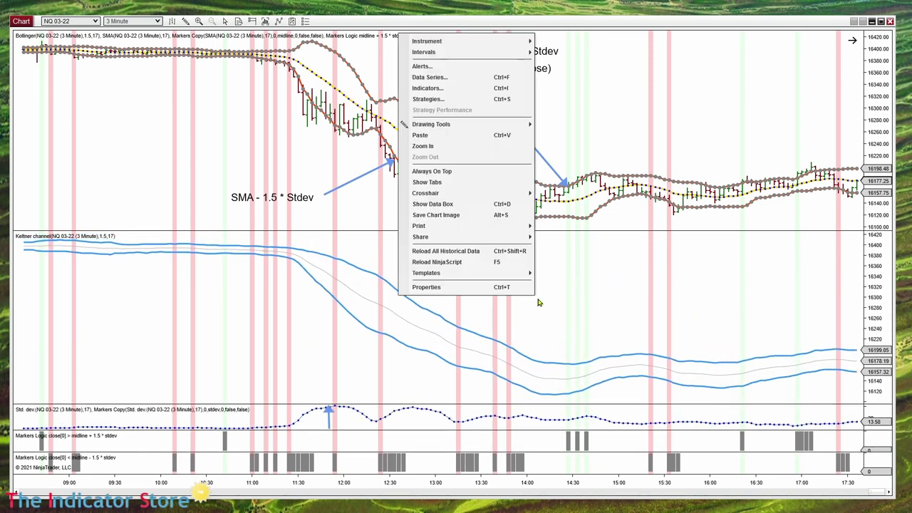
pyautogui.click(639, 123)
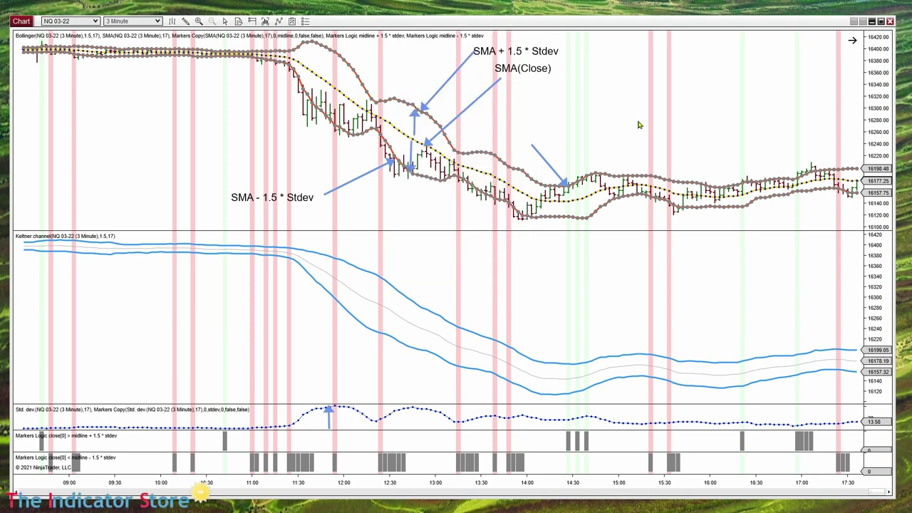
# Add the Lin. reg. indicator with period 83 to the price panel, apply it and uncover the price chart.
pyautogui.rightClick(578, 100)
pyautogui.click(476, 157)
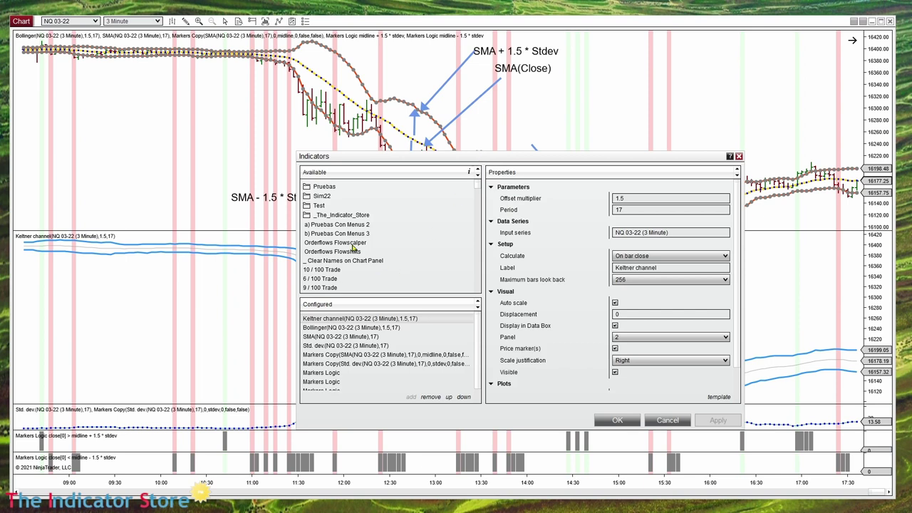
pyautogui.scroll(-15, 384, 235)
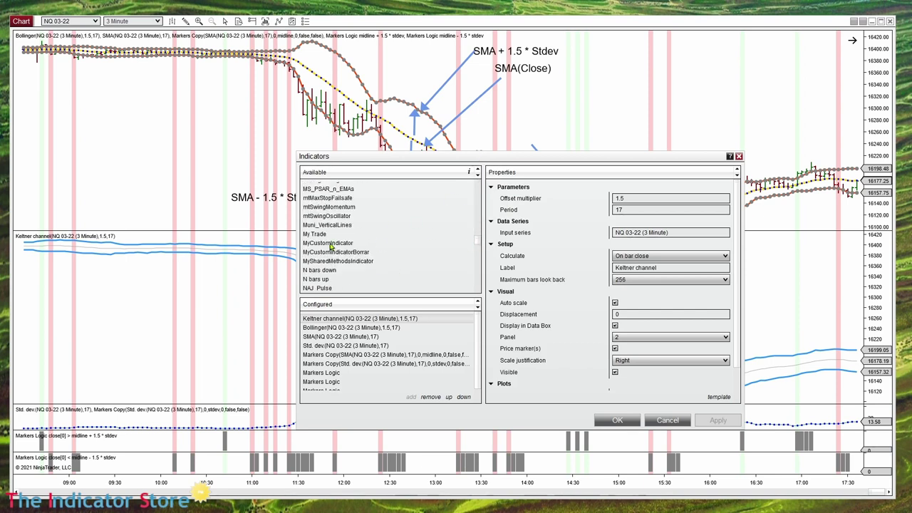
pyautogui.scroll(-5, 336, 245)
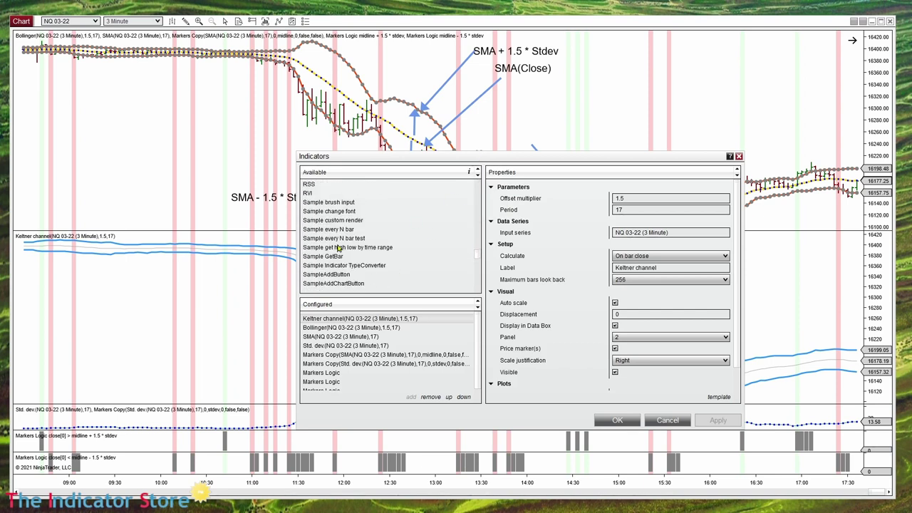
pyautogui.scroll(10, 338, 247)
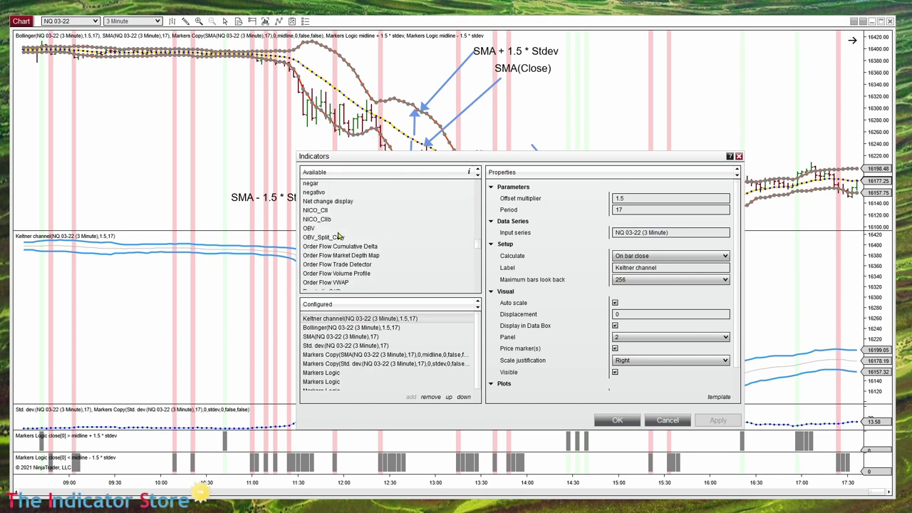
pyautogui.scroll(8, 339, 236)
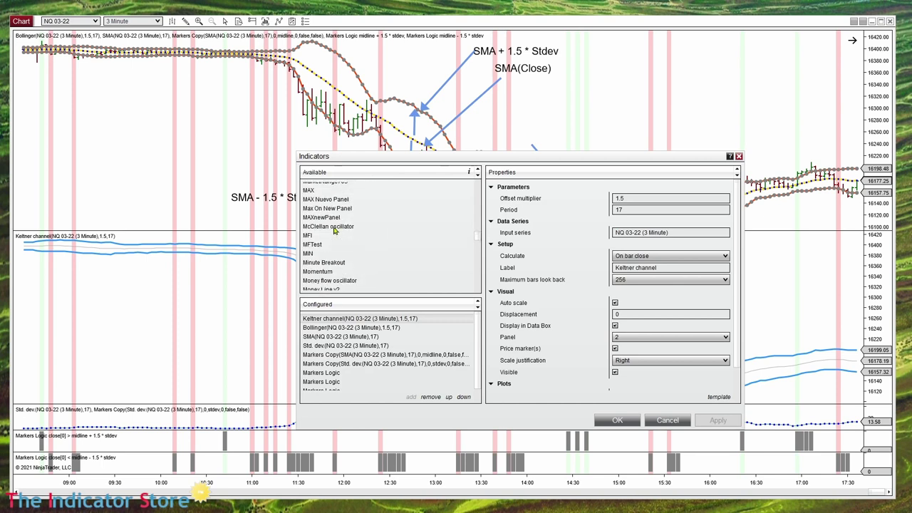
pyautogui.scroll(3, 330, 233)
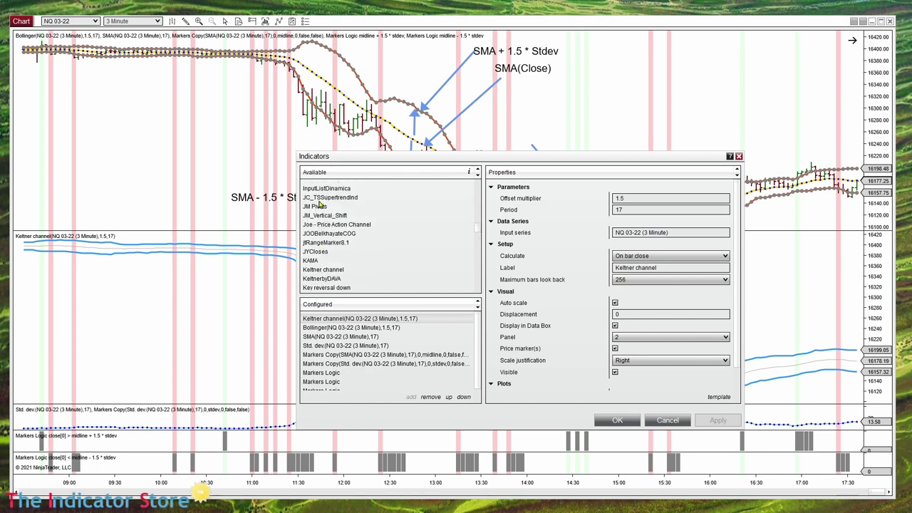
pyautogui.scroll(-3, 328, 234)
pyautogui.doubleClick(312, 247)
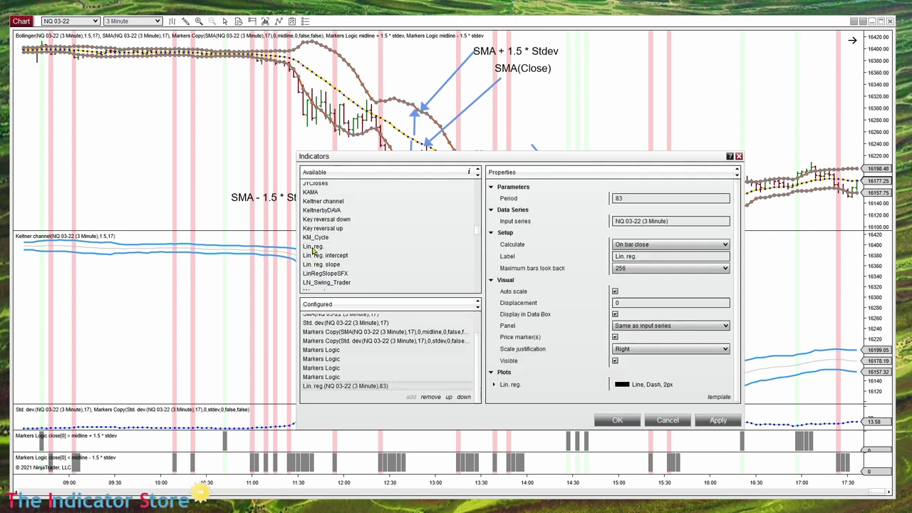
pyautogui.click(716, 420)
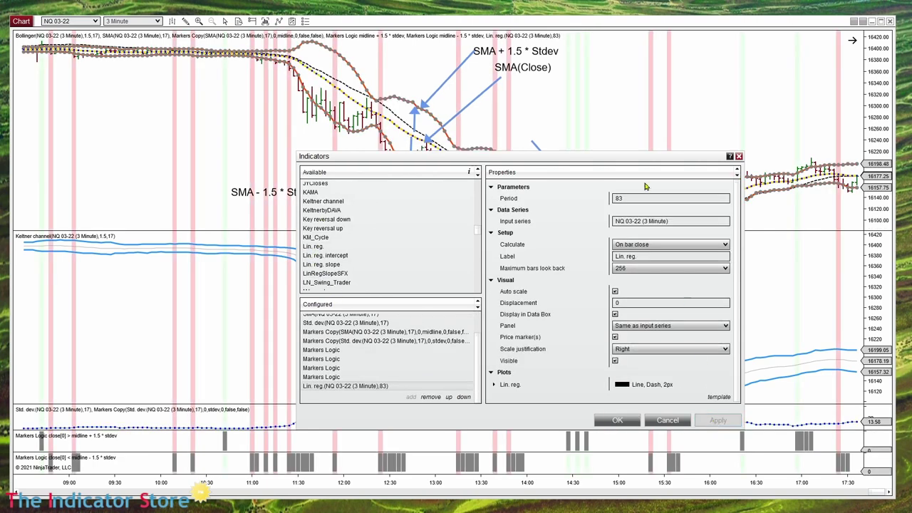
pyautogui.moveTo(633, 156); pyautogui.dragTo(444, 261)
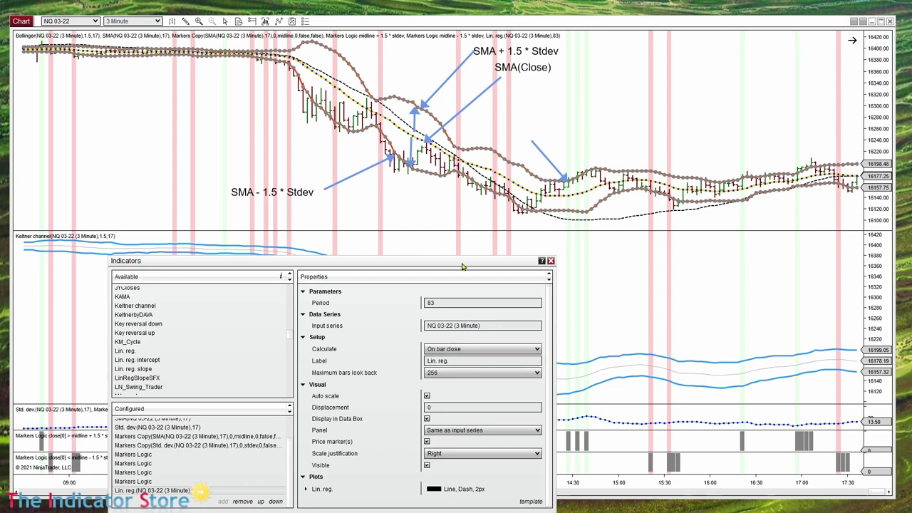
# Change the input series of the "midline" Markers Copy indicator to Lin. reg. with period 83 and apply it to the chart.
pyautogui.moveTo(462, 266); pyautogui.dragTo(511, 107)
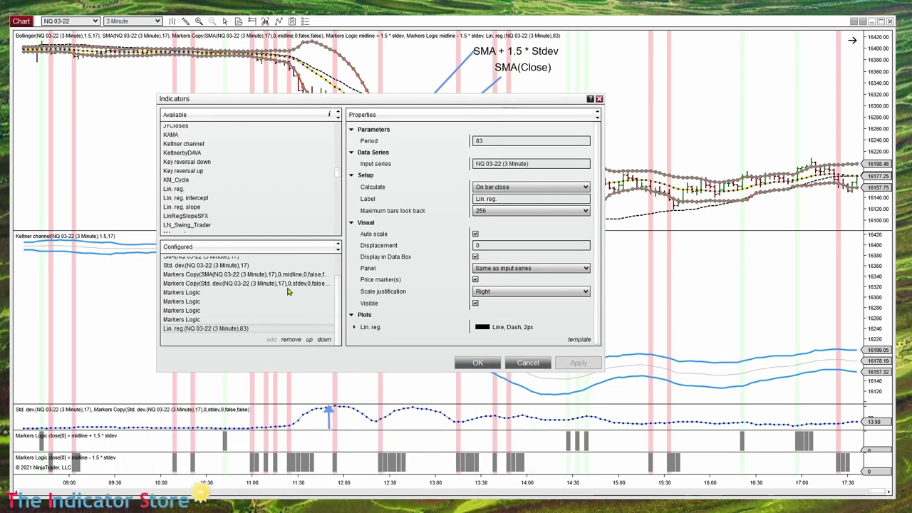
pyautogui.scroll(4, 339, 307)
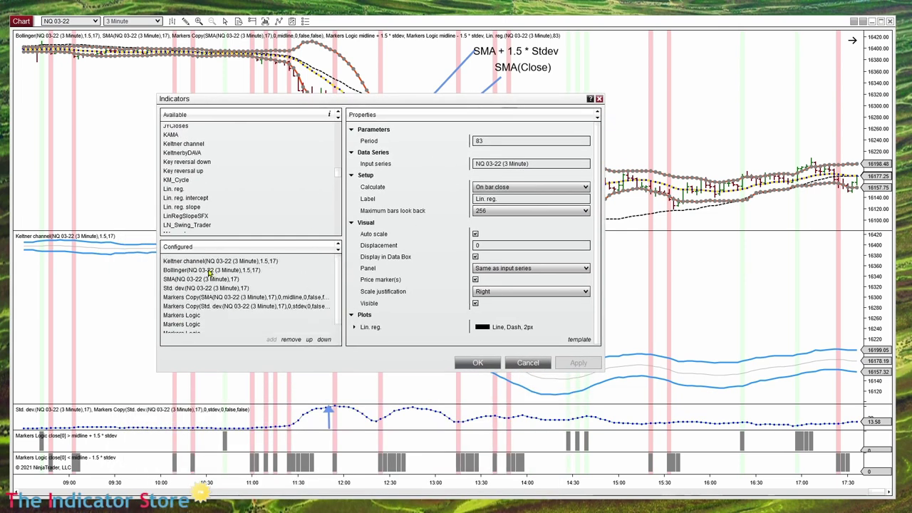
pyautogui.click(211, 298)
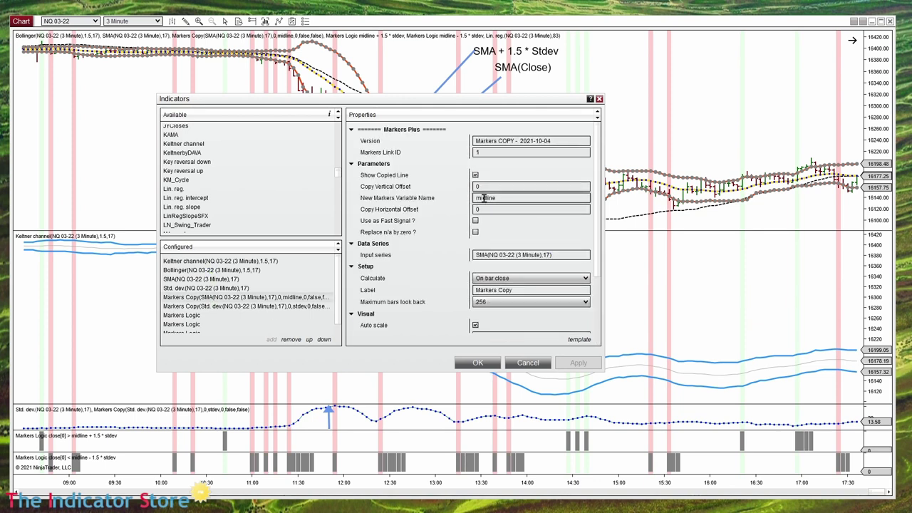
pyautogui.moveTo(483, 256)
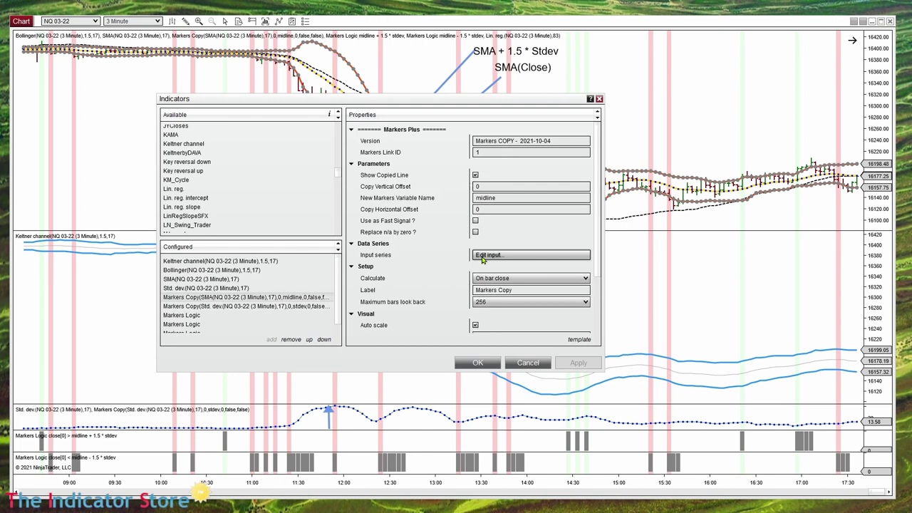
pyautogui.click(484, 256)
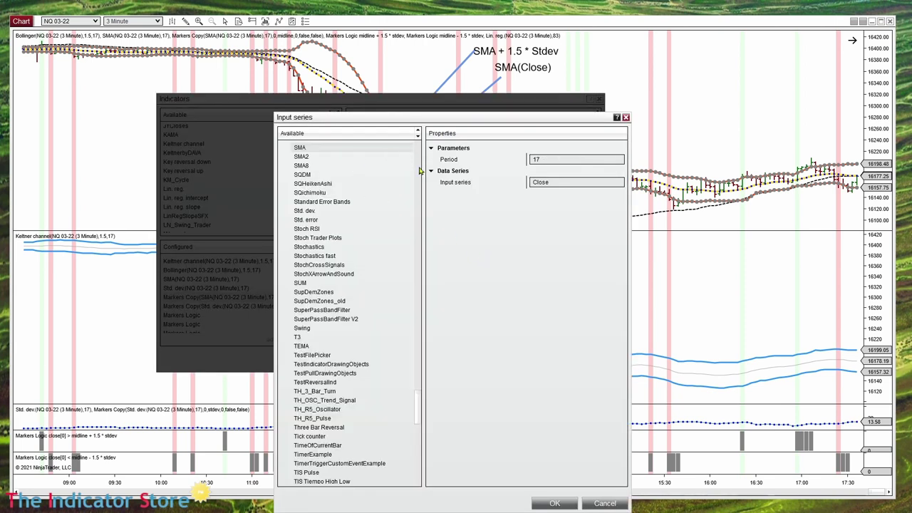
pyautogui.moveTo(420, 411); pyautogui.dragTo(423, 345)
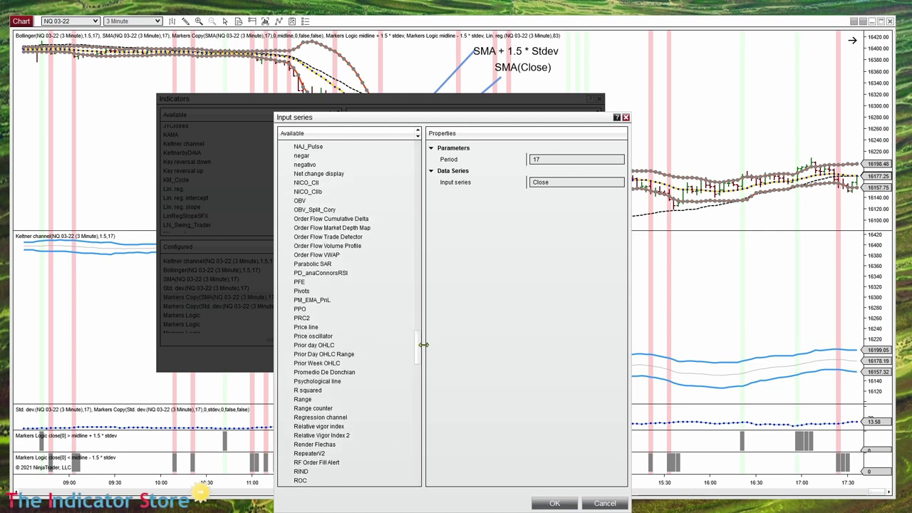
pyautogui.scroll(11, 368, 285)
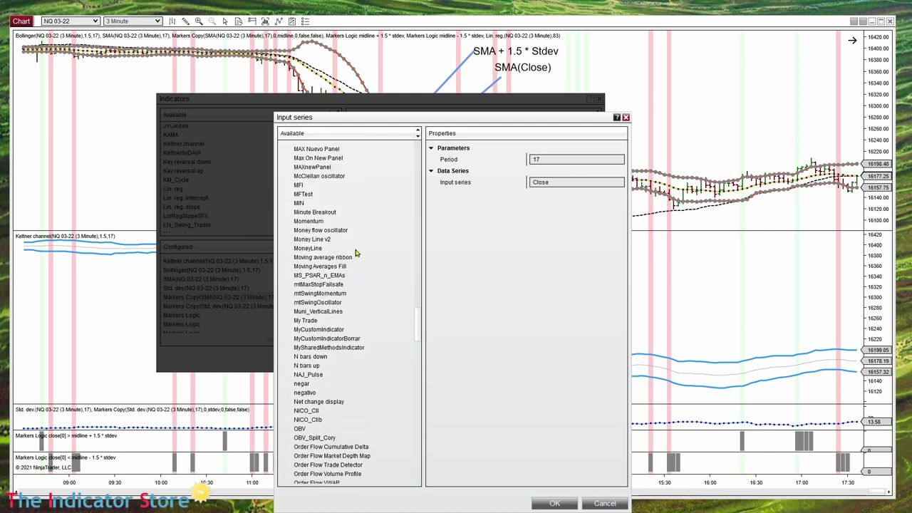
pyautogui.scroll(7, 356, 253)
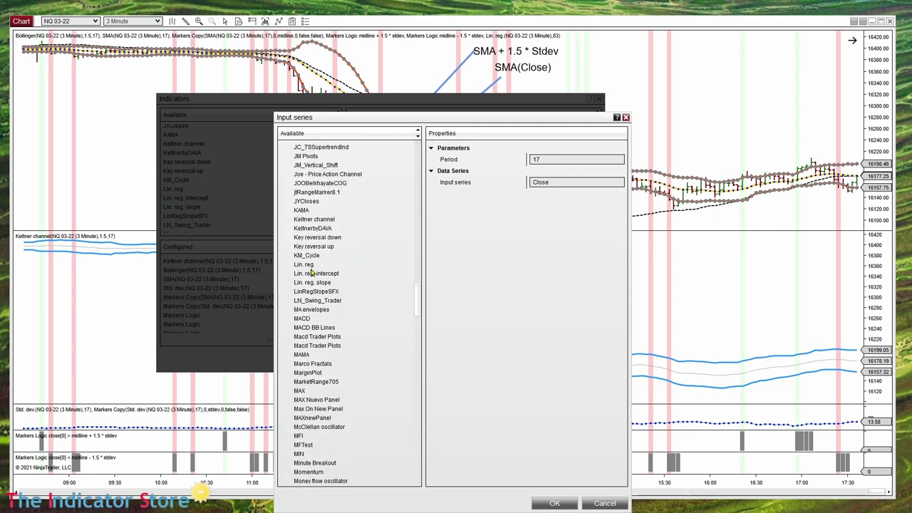
pyautogui.click(309, 266)
pyautogui.click(545, 160)
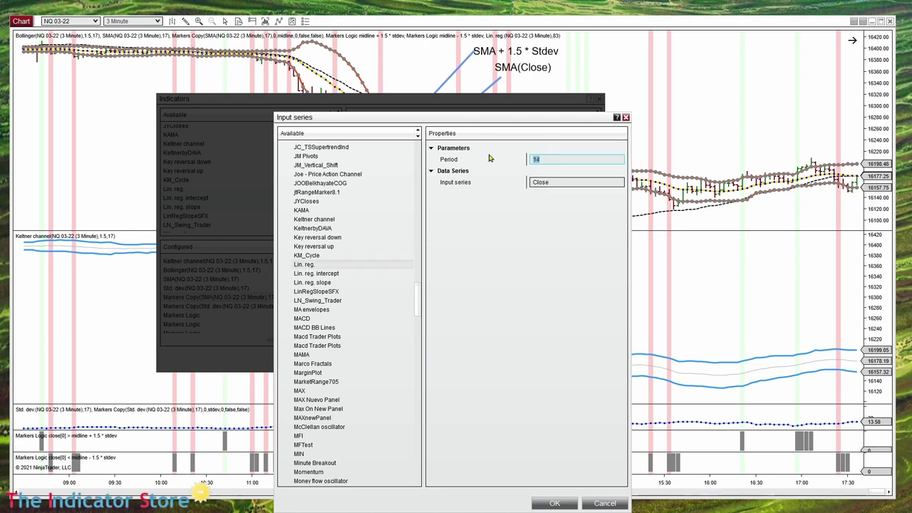
pyautogui.click(553, 504)
pyautogui.click(477, 364)
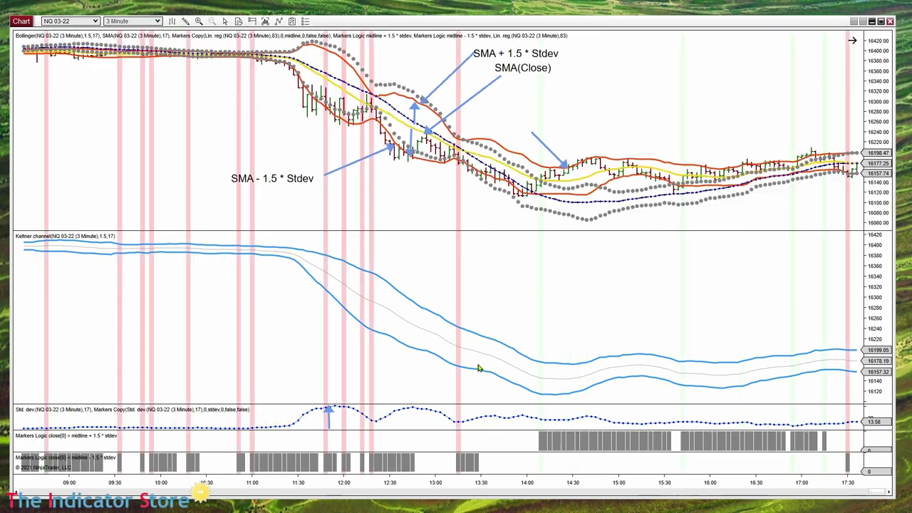
# Move the Bollinger indicator from the price panel into its own panel below the Keltner channel.
pyautogui.click(627, 181)
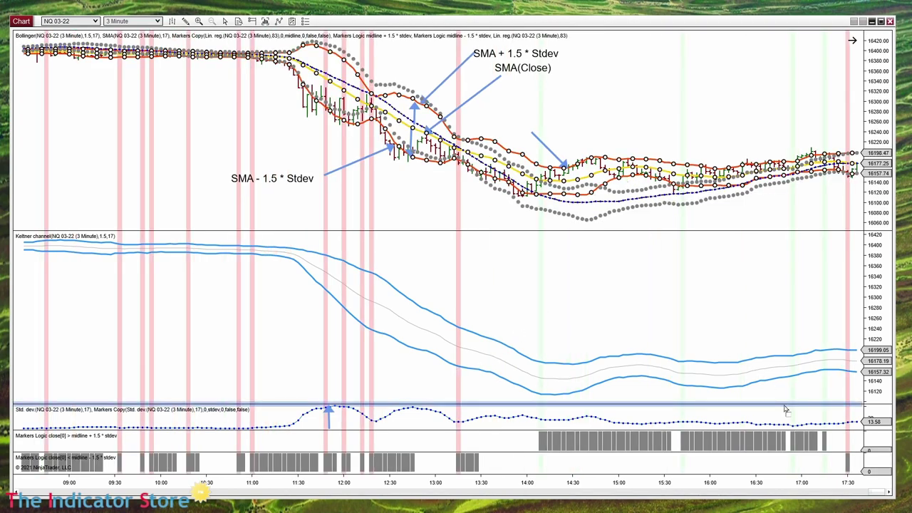
pyautogui.moveTo(784, 410); pyautogui.dragTo(785, 409)
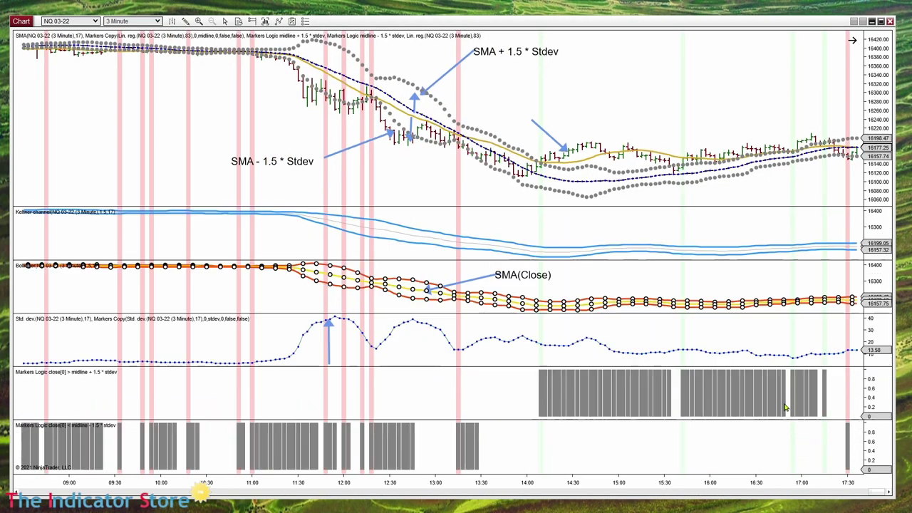
# Examine the rebuilt upper band, lower band and linear regression midline in the price panel by selecting each in turn.
pyautogui.click(598, 172)
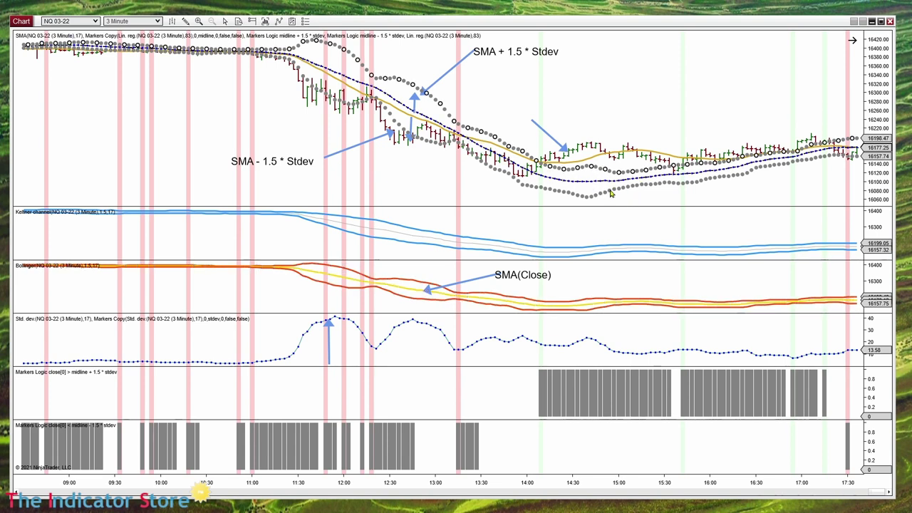
pyautogui.click(608, 185)
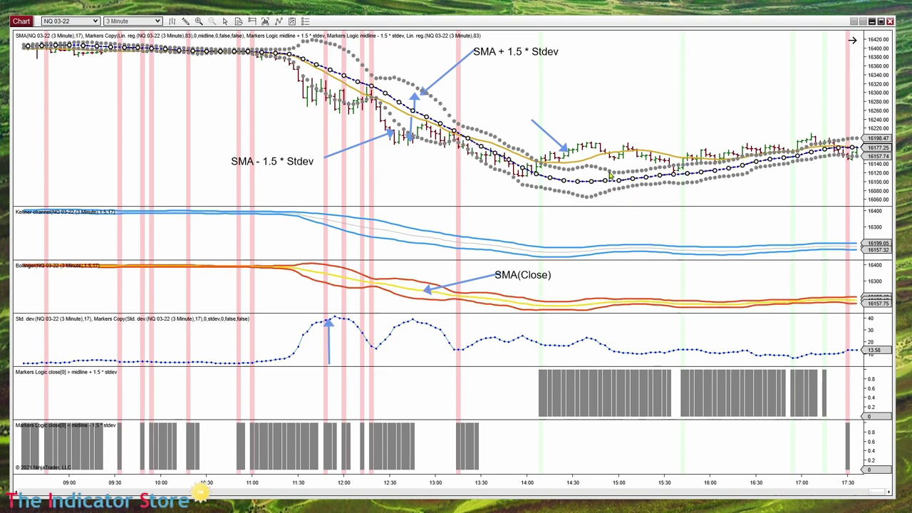
pyautogui.click(611, 175)
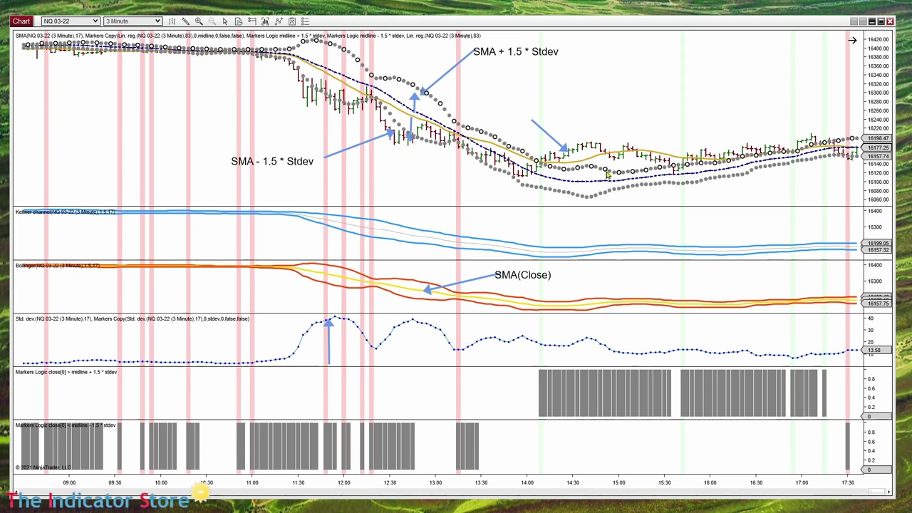
pyautogui.click(606, 189)
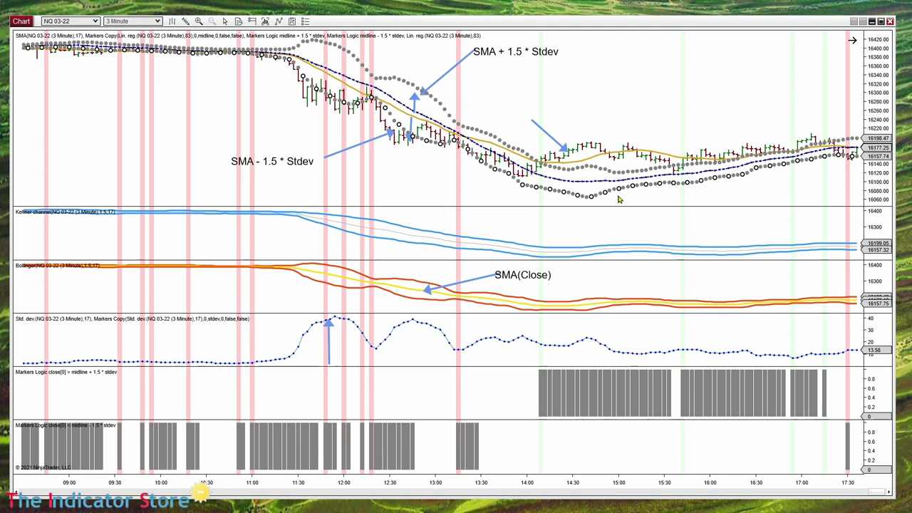
pyautogui.click(751, 194)
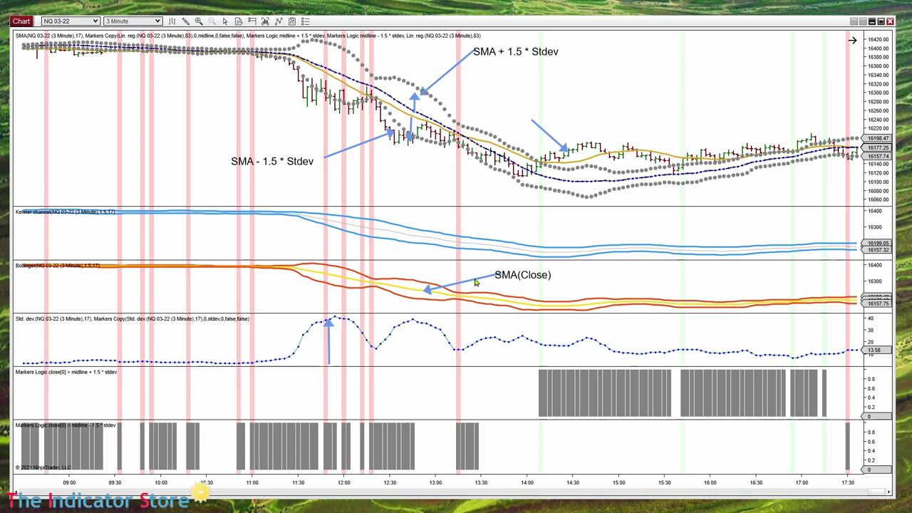
pyautogui.click(581, 183)
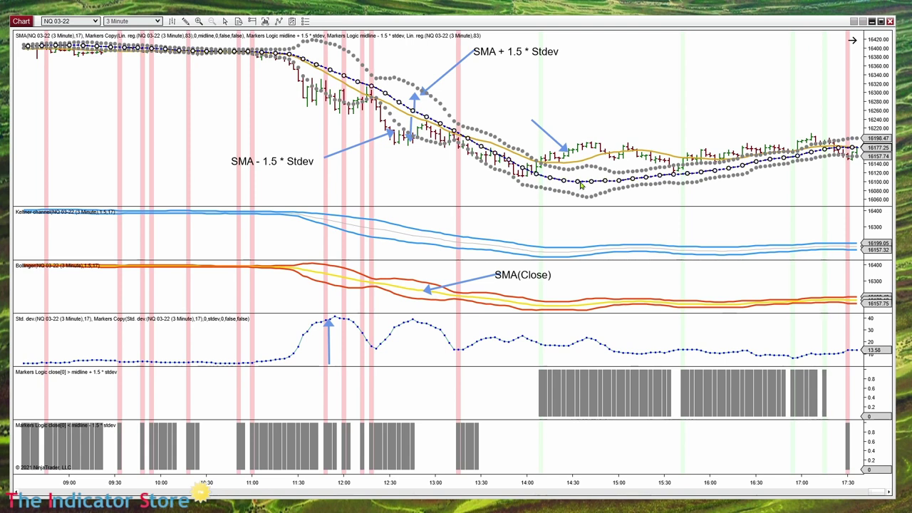
# Enlarge the Keltner channel panel by shrinking the signal, standard deviation and Bollinger panels.
pyautogui.click(478, 245)
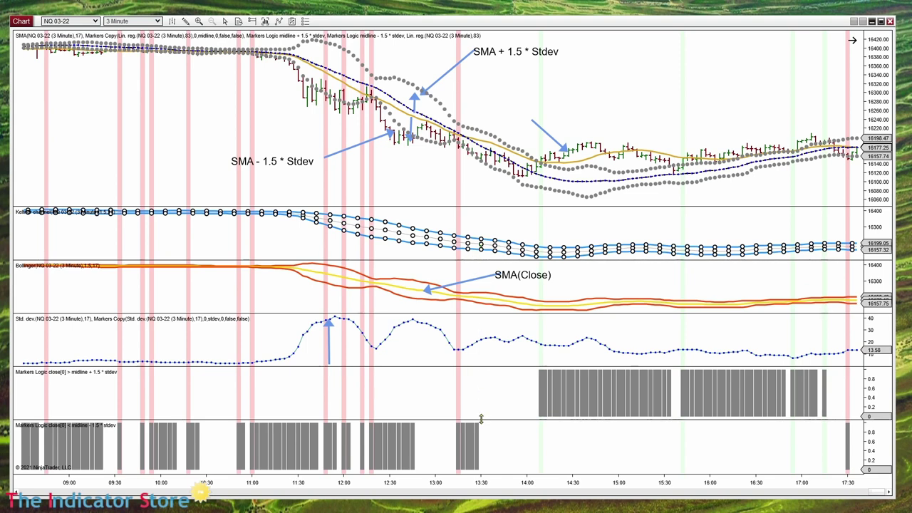
pyautogui.moveTo(481, 419); pyautogui.dragTo(479, 454)
pyautogui.moveTo(480, 367); pyautogui.dragTo(478, 434)
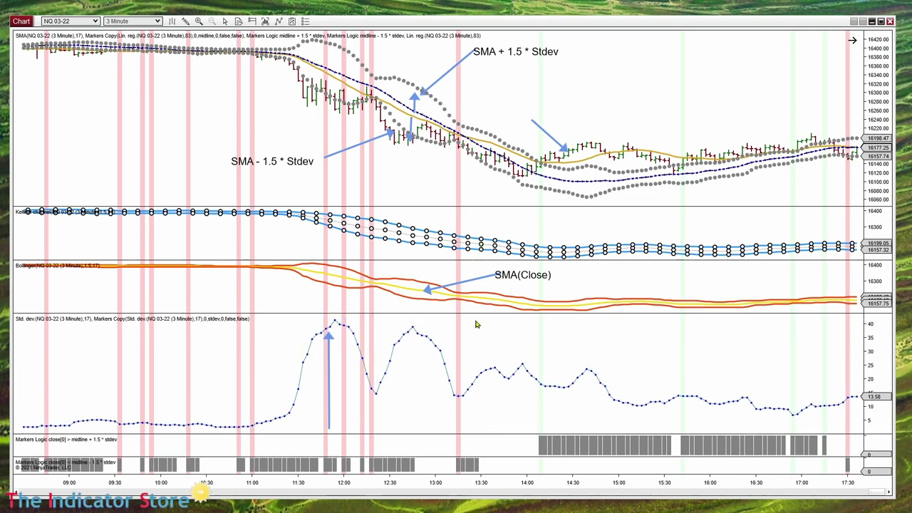
pyautogui.moveTo(477, 315); pyautogui.dragTo(479, 408)
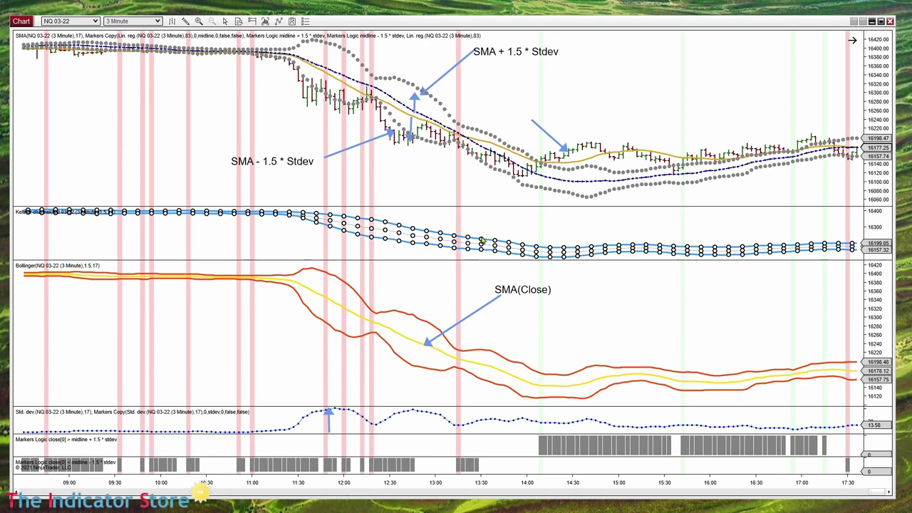
pyautogui.moveTo(474, 260); pyautogui.dragTo(475, 382)
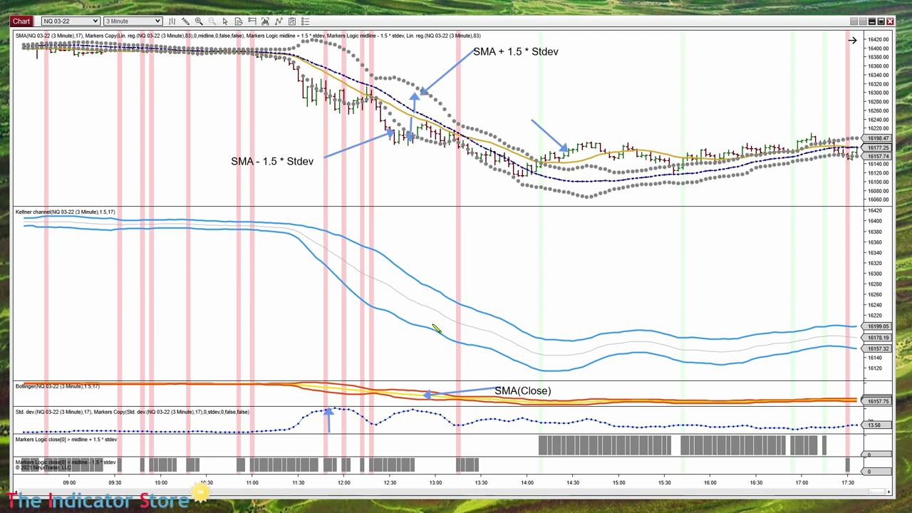
# Draw two arrows near 13:00 in the Keltner channel panel, one from the midline to the upper band and one slanting upward away from that band.
pyautogui.click(424, 286)
pyautogui.moveTo(431, 279); pyautogui.dragTo(485, 245)
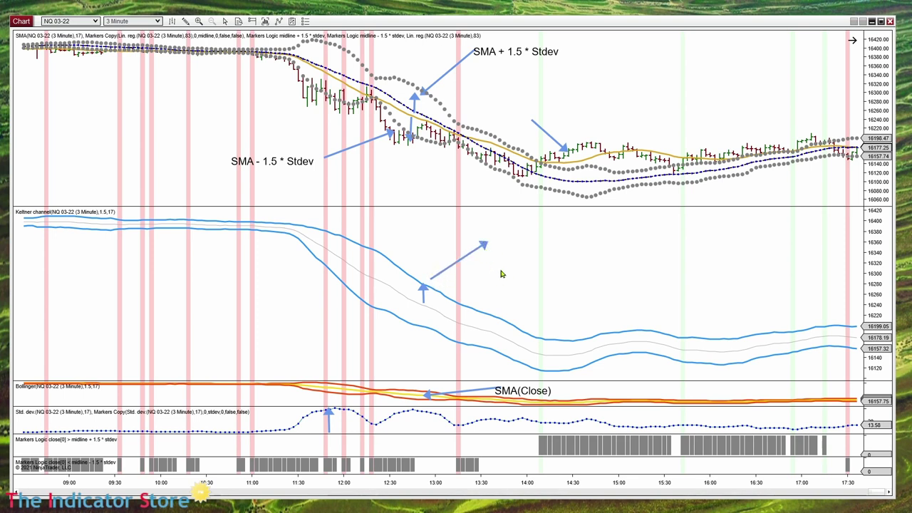
# Label the slanting arrow in the Keltner channel panel "SMA( High-Low)" and draw an arrow pointing to the upper band near 13:30.
pyautogui.click(497, 241)
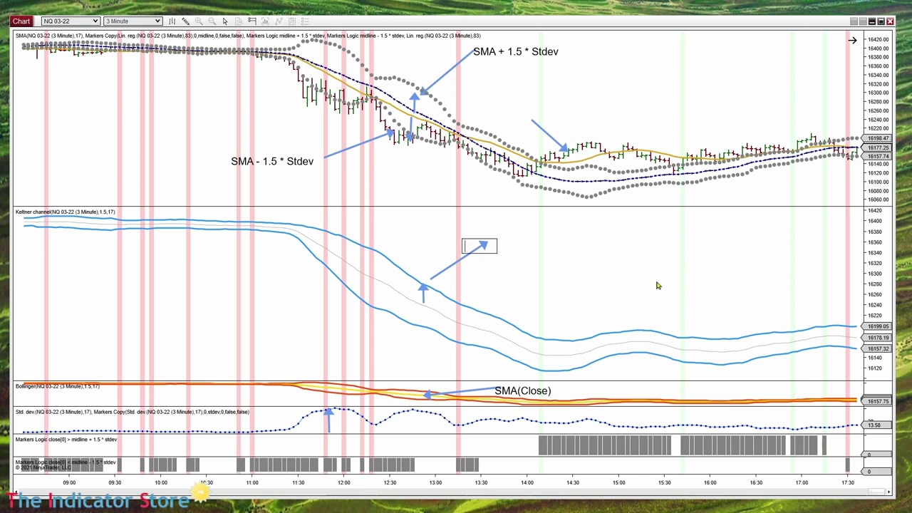
pyautogui.write('sMA( RAnge')
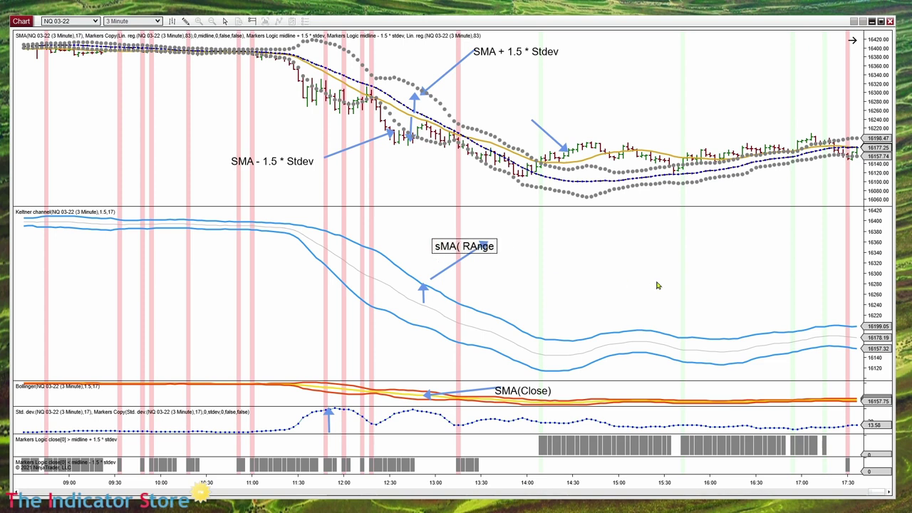
pyautogui.press('BackSpace')
pyautogui.press('BackSpace')
pyautogui.press('BackSpace')
pyautogui.press('BackSpace')
pyautogui.press('BackSpace')
pyautogui.press('BackSpace')
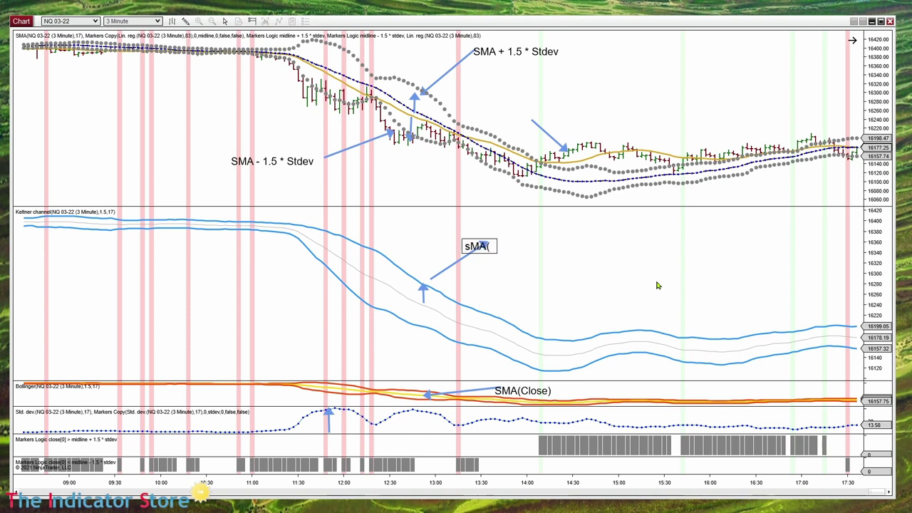
pyautogui.write('High-Lo')
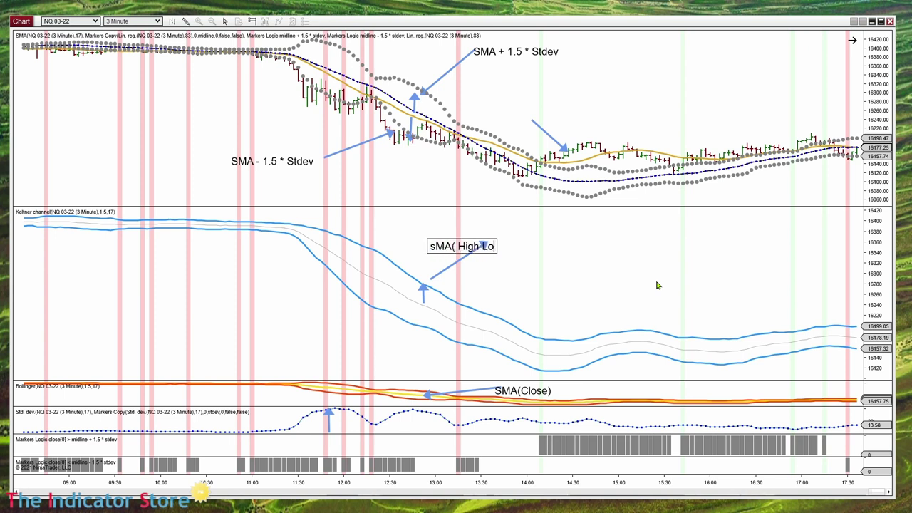
pyautogui.write('w)')
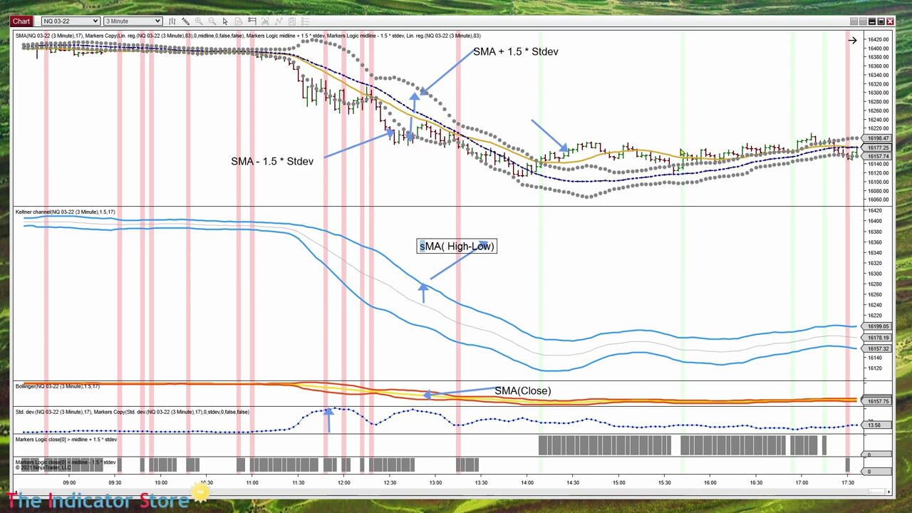
pyautogui.write('S')
pyautogui.click(593, 263)
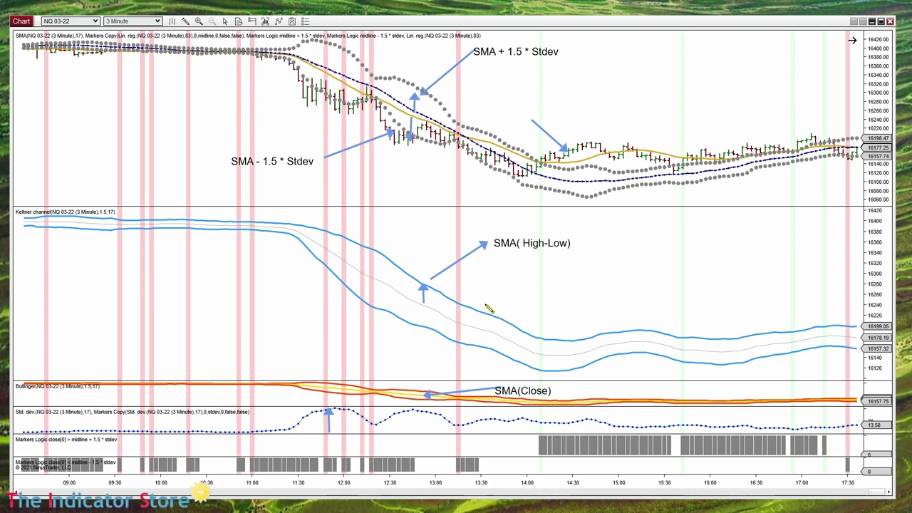
pyautogui.click(506, 288)
pyautogui.click(484, 312)
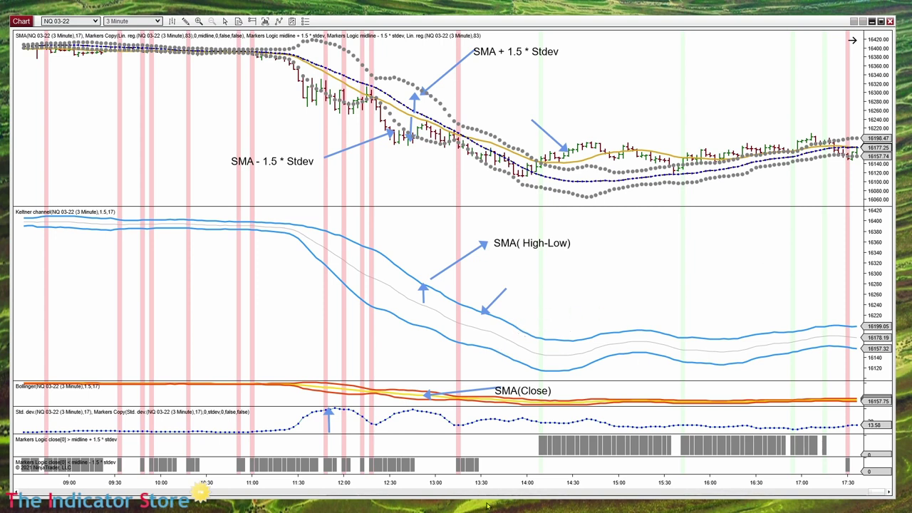
# Open the Strategy Builder and start a new strategy named WizEnvelopeCrossover.
pyautogui.click(529, 500)
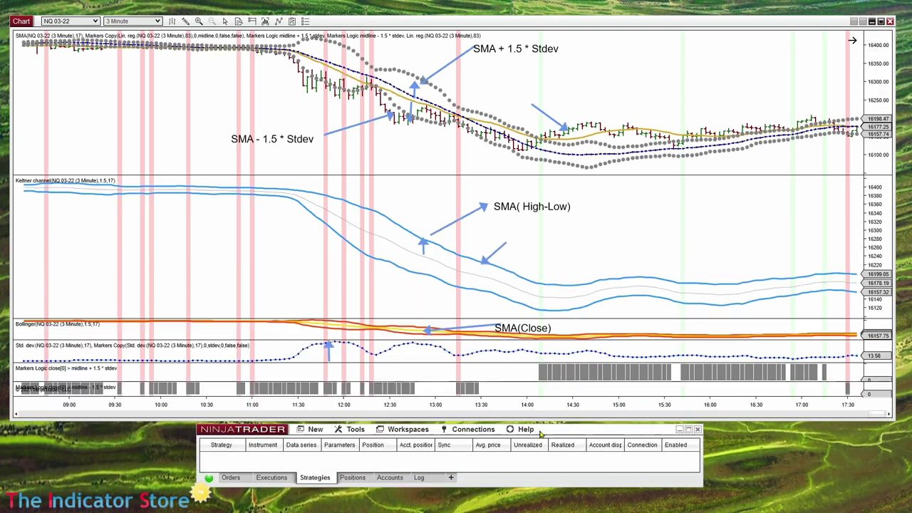
pyautogui.click(315, 429)
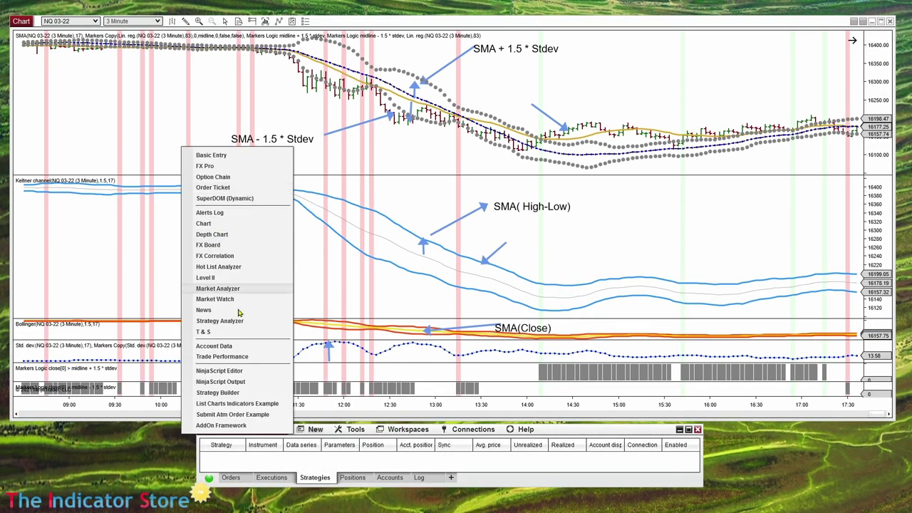
pyautogui.click(228, 394)
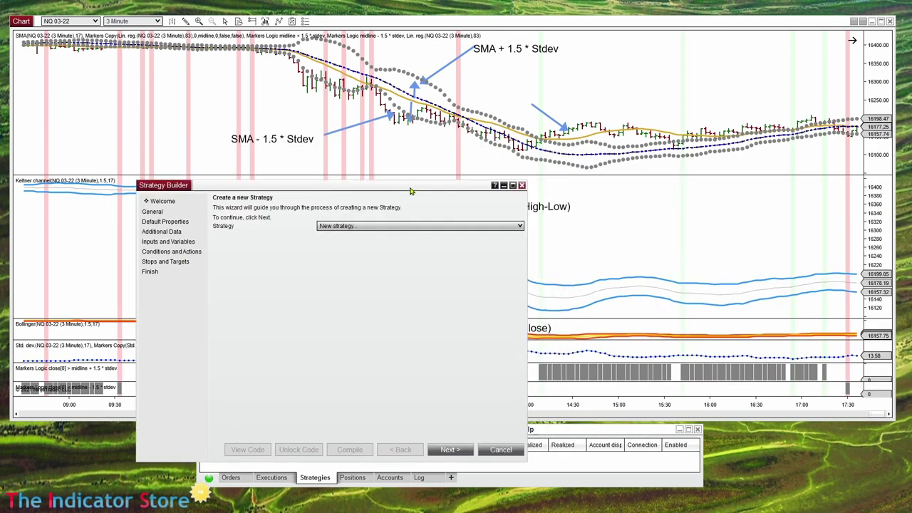
pyautogui.moveTo(410, 191); pyautogui.dragTo(340, 202)
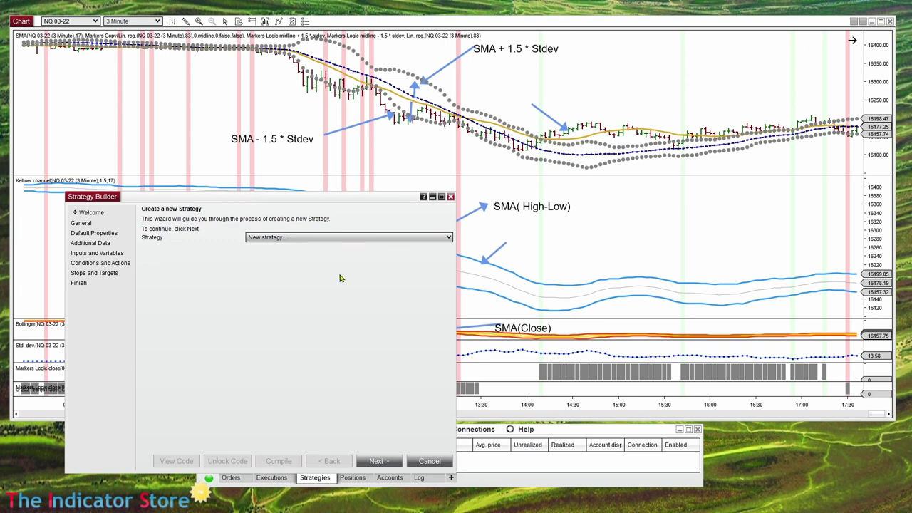
pyautogui.click(377, 461)
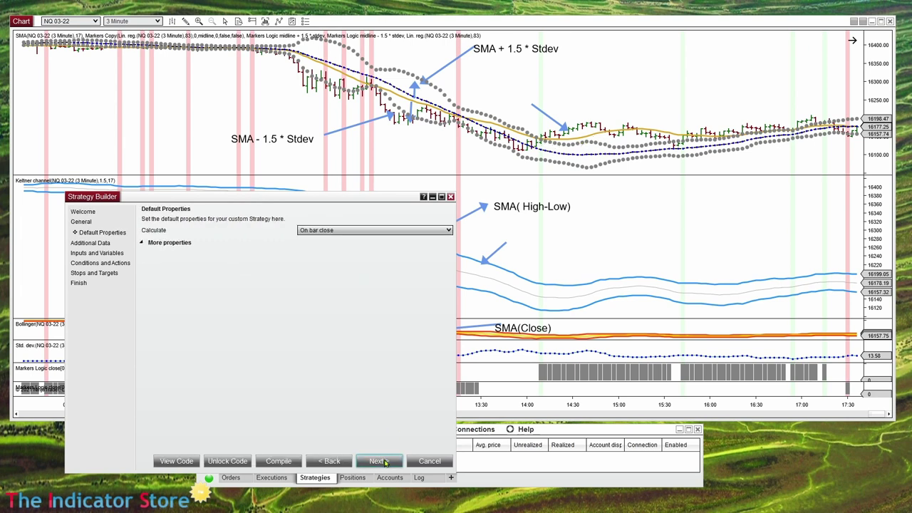
pyautogui.click(329, 461)
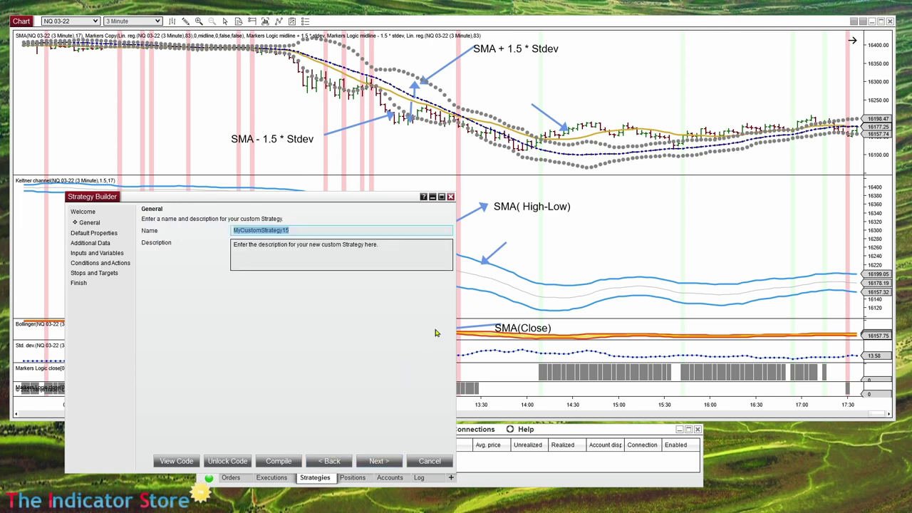
pyautogui.write('WizEnvelopeCrossover')
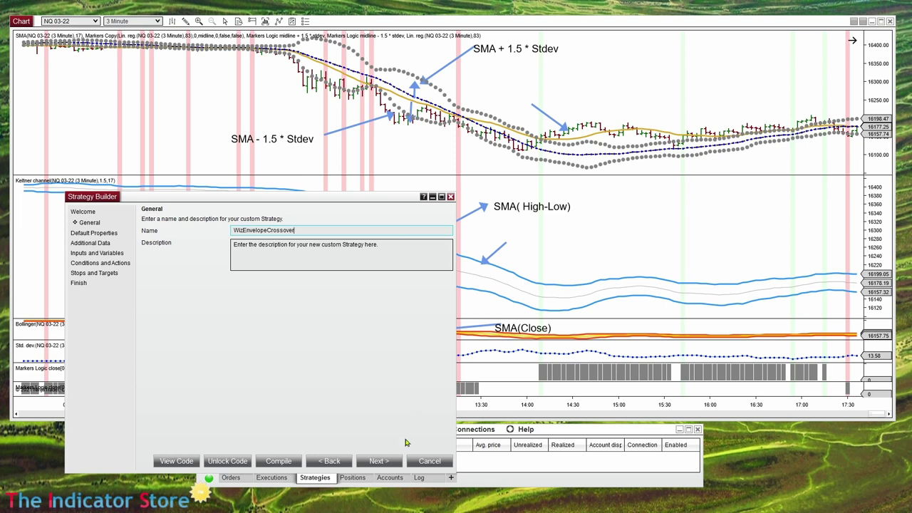
# Keep the strategy's default properties and data, and add an int input named Period with default 17.
pyautogui.click(378, 461)
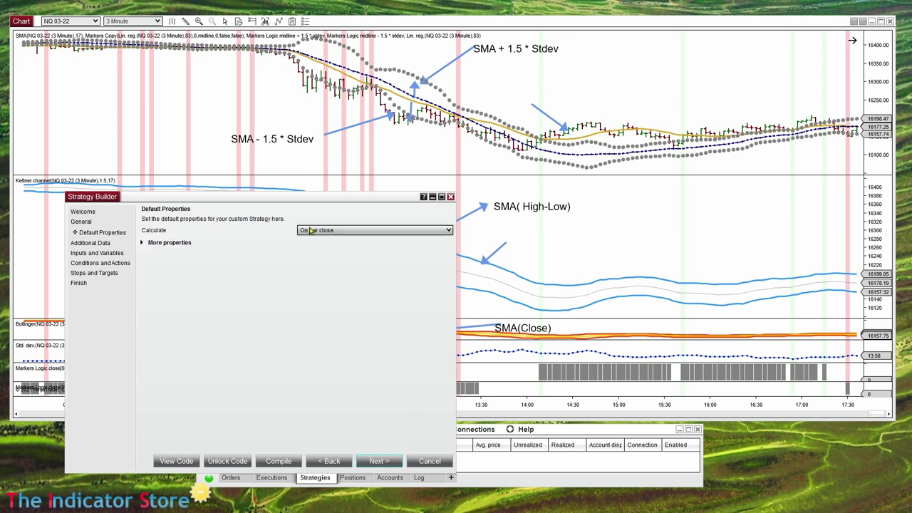
pyautogui.click(377, 461)
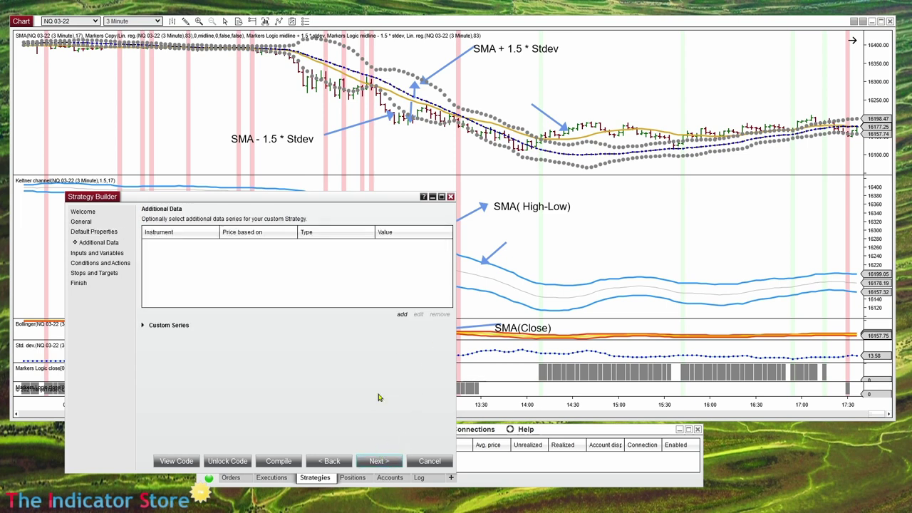
pyautogui.click(384, 462)
pyautogui.click(403, 326)
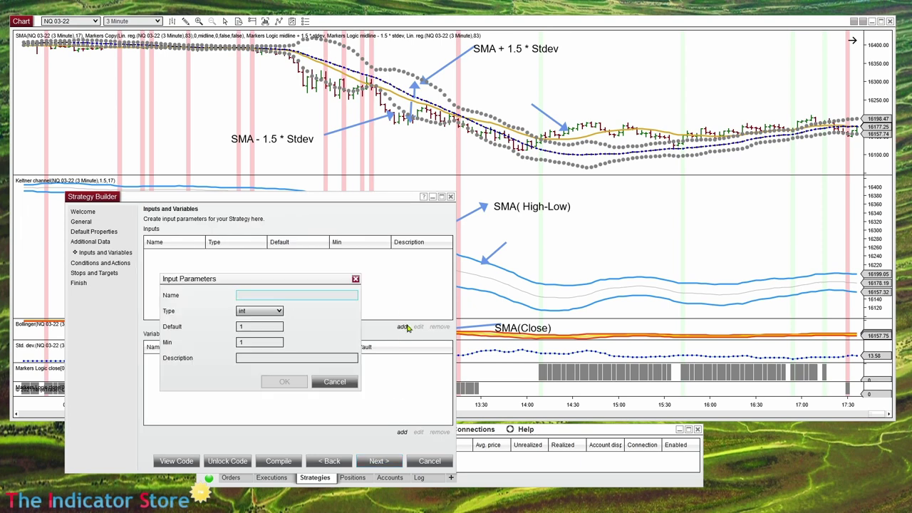
pyautogui.write('Period')
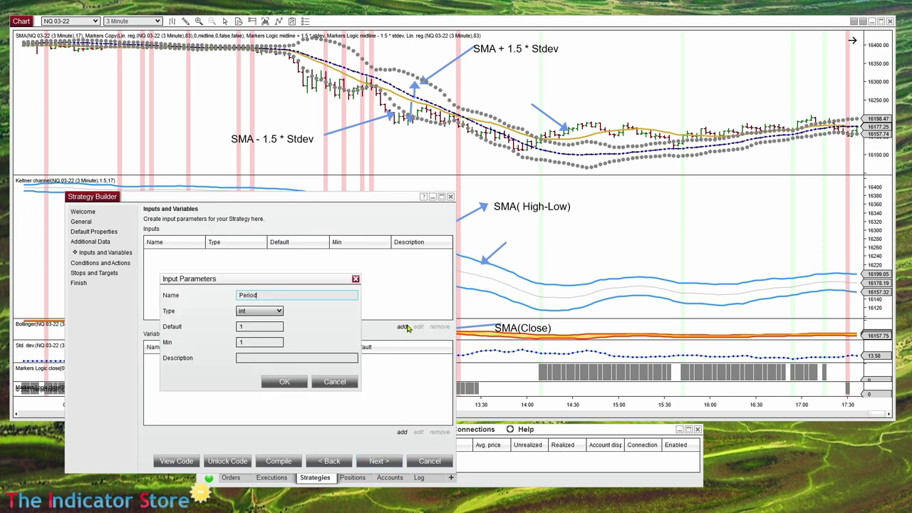
pyautogui.click(256, 326)
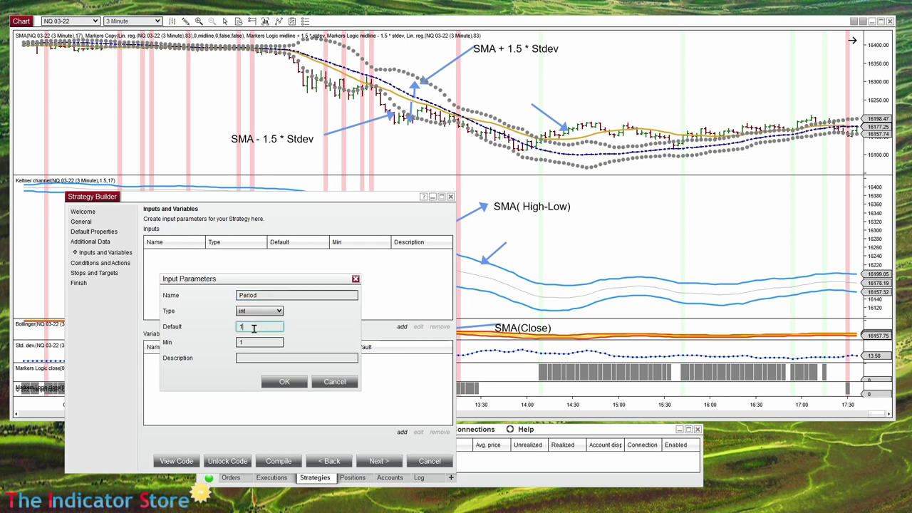
pyautogui.write('7')
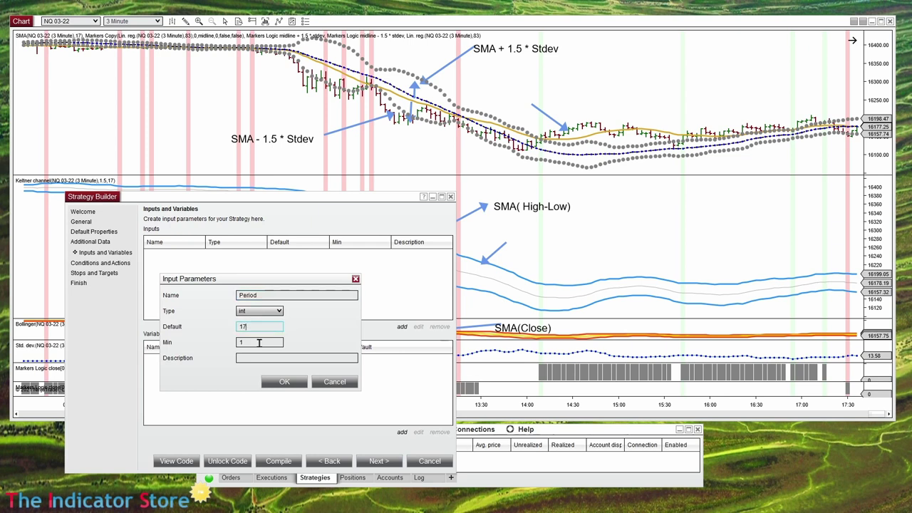
pyautogui.click(284, 382)
# Add a double input named Multiplier with default 1.5 and an empty minimum.
pyautogui.click(402, 327)
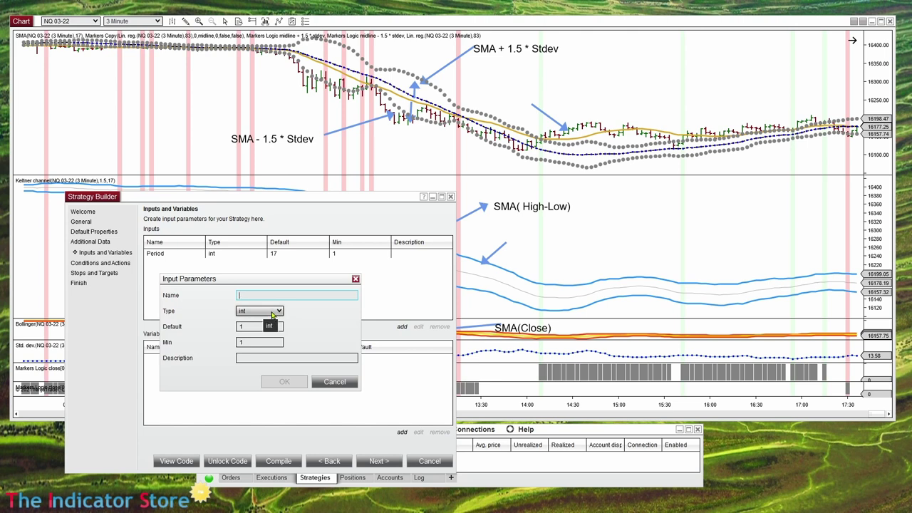
pyautogui.write('Multip')
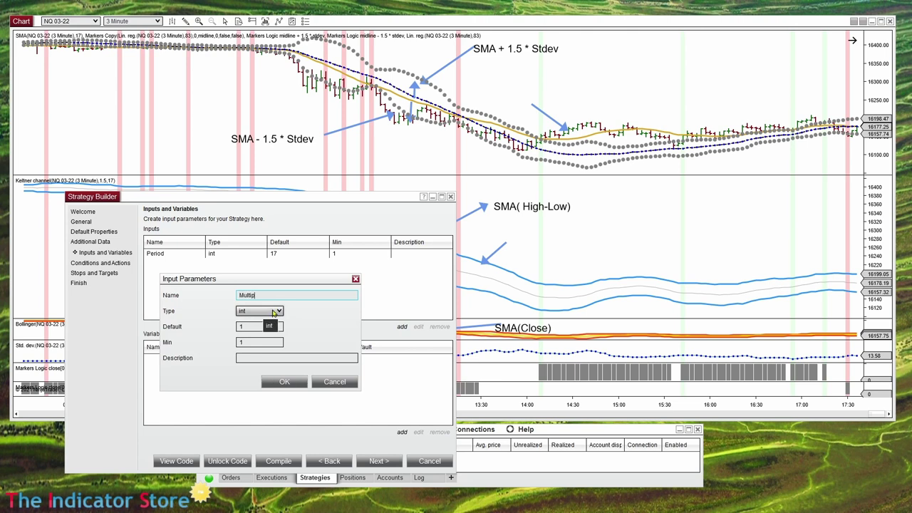
pyautogui.write('lier')
pyautogui.click(273, 313)
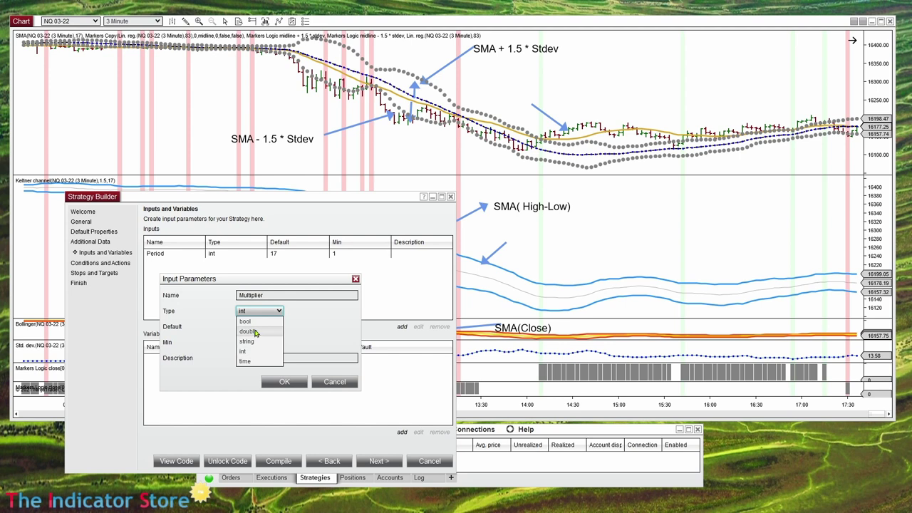
pyautogui.click(255, 333)
pyautogui.moveTo(261, 327); pyautogui.dragTo(145, 327)
pyautogui.write('1')
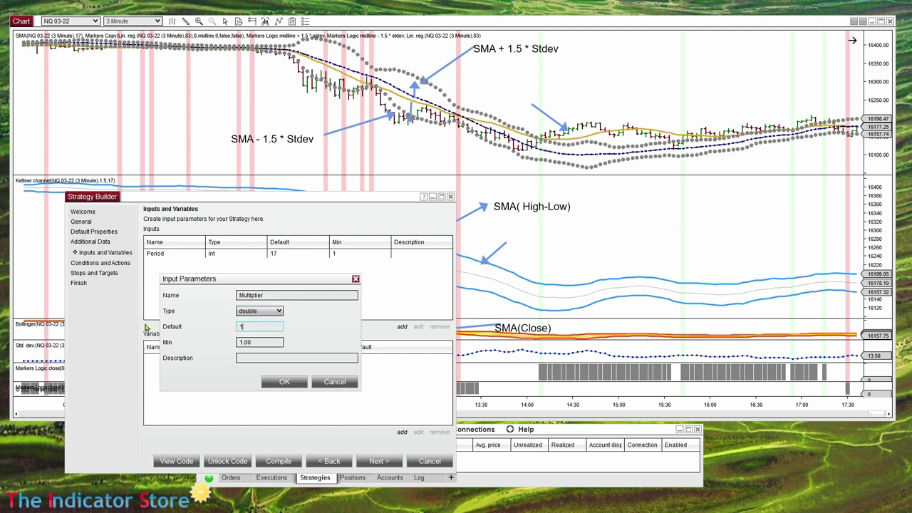
pyautogui.write('.5')
pyautogui.moveTo(269, 342); pyautogui.dragTo(161, 335)
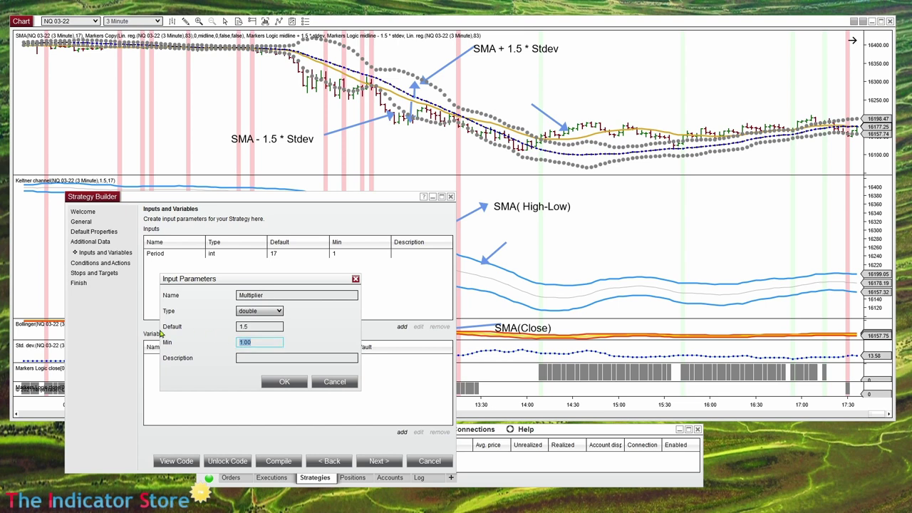
pyautogui.press('BackSpace')
pyautogui.click(278, 382)
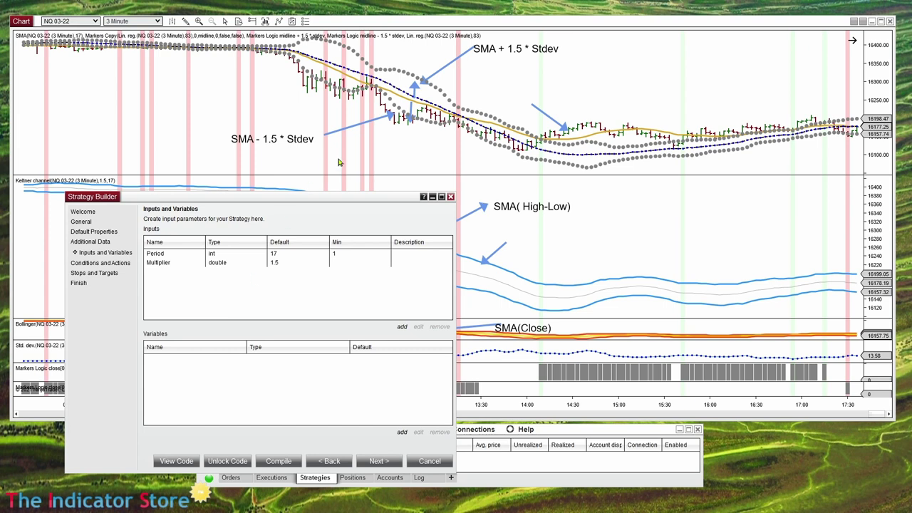
# Advance to the strategy's Conditions and Actions and place the builder window clear of the Markers Logic signal labels.
pyautogui.click(381, 462)
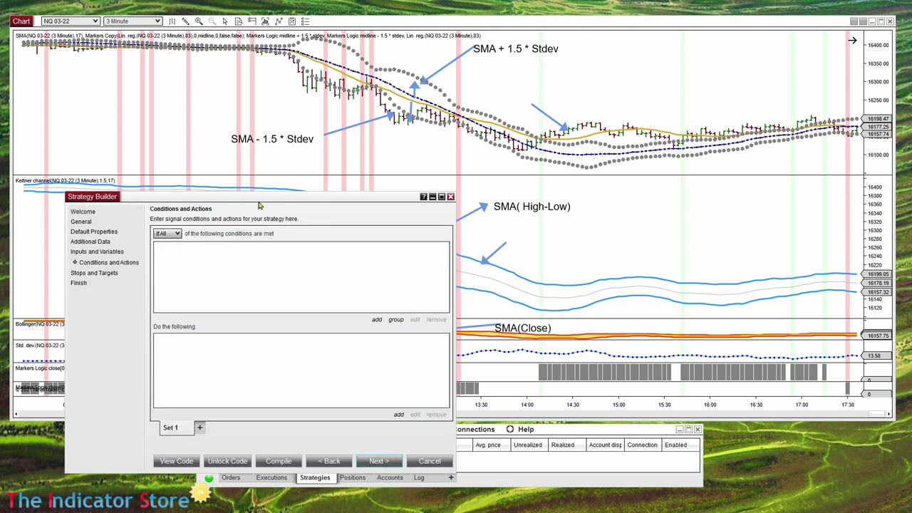
pyautogui.moveTo(260, 206); pyautogui.dragTo(368, 62)
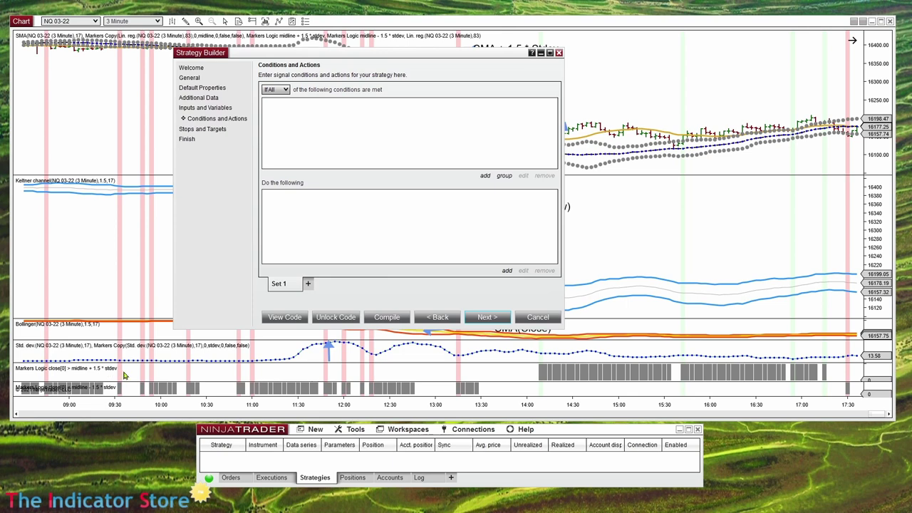
pyautogui.moveTo(435, 58); pyautogui.dragTo(321, 100)
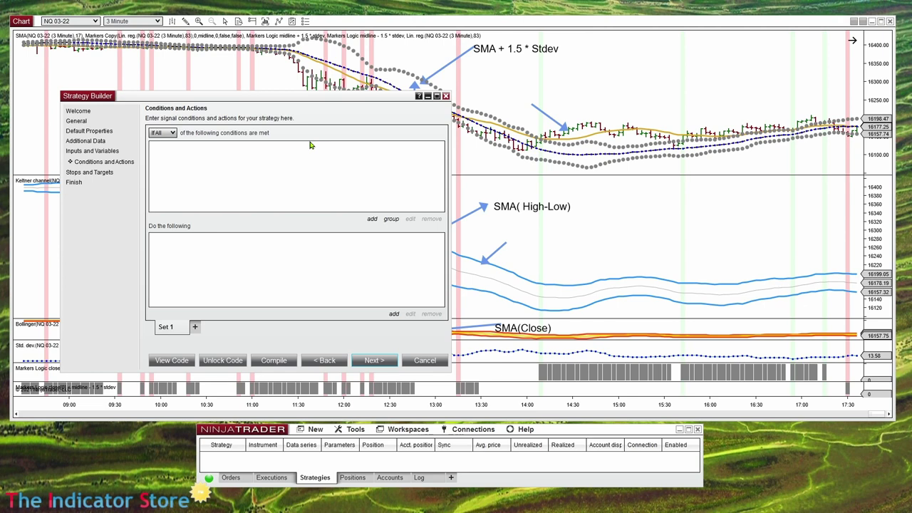
pyautogui.moveTo(329, 97); pyautogui.dragTo(358, 66)
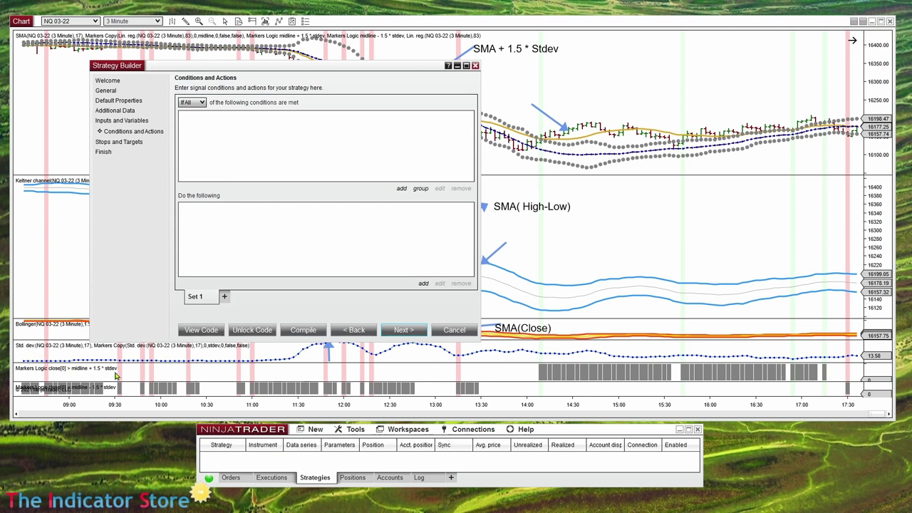
# Add a condition to Set 1 that uses the Close price, 0 bars ago, as its first operand.
pyautogui.click(401, 188)
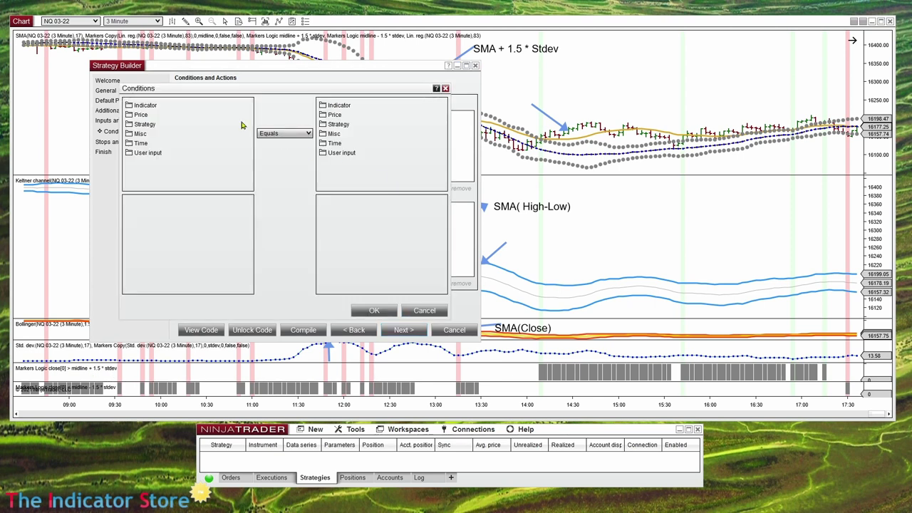
pyautogui.click(141, 116)
pyautogui.click(144, 164)
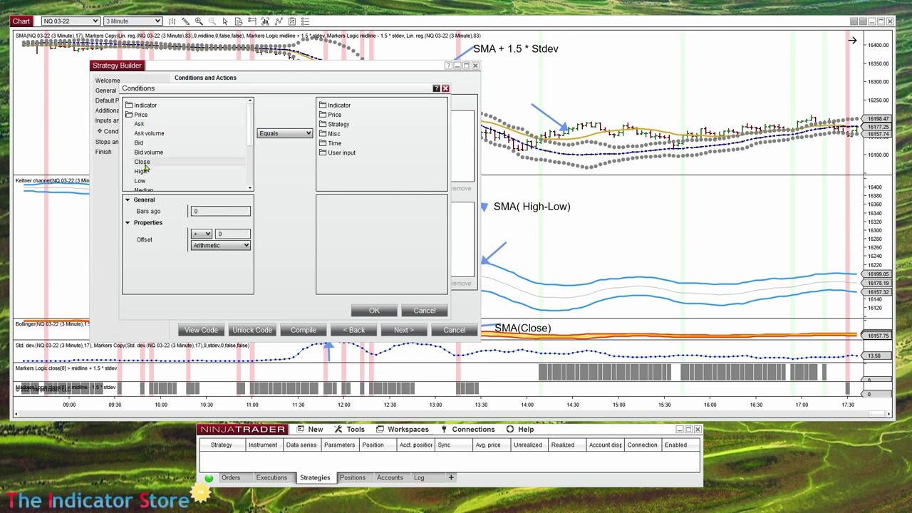
pyautogui.click(299, 134)
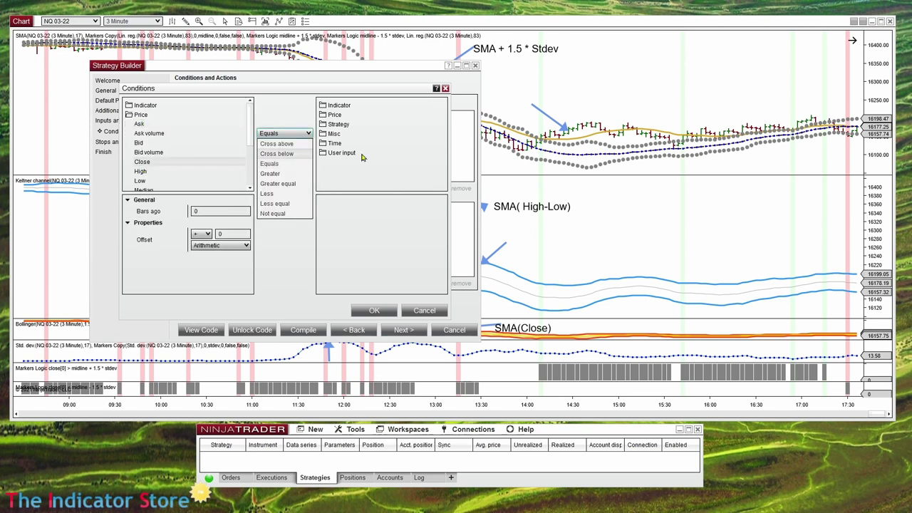
pyautogui.click(421, 166)
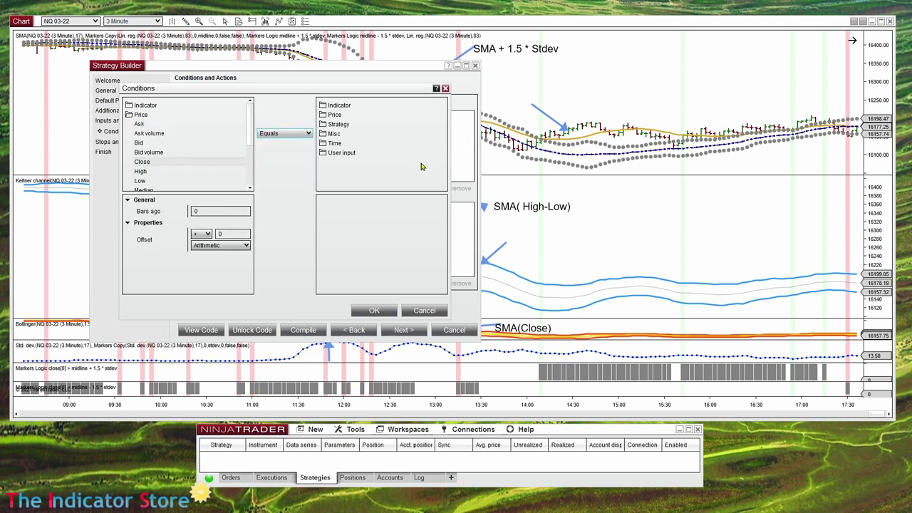
# Choose the SMA indicator as the condition's comparison value and bind its period to the Period user input.
pyautogui.click(339, 107)
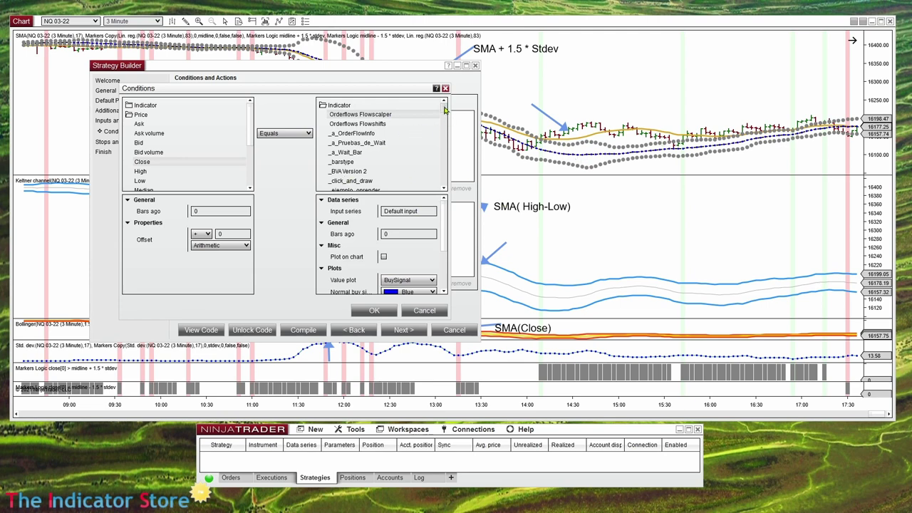
pyautogui.scroll(-10, 441, 129)
pyautogui.scroll(-8, 382, 146)
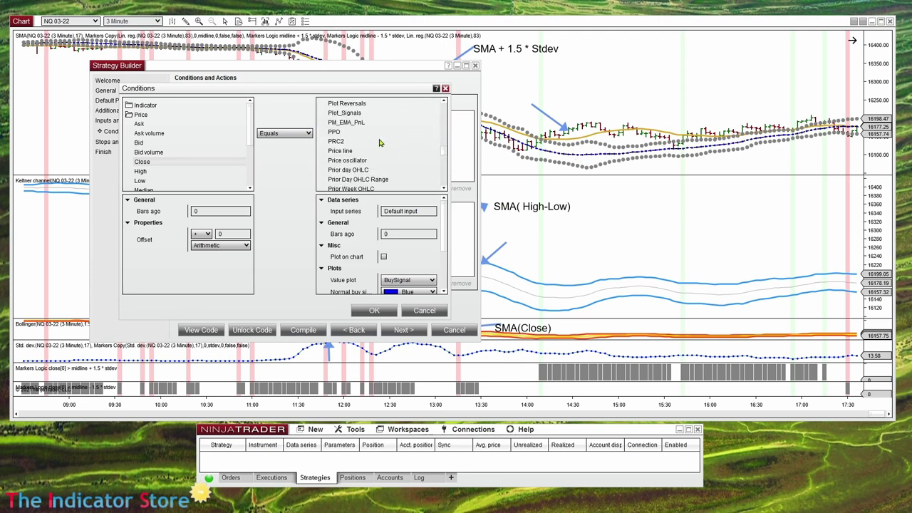
pyautogui.scroll(-8, 378, 141)
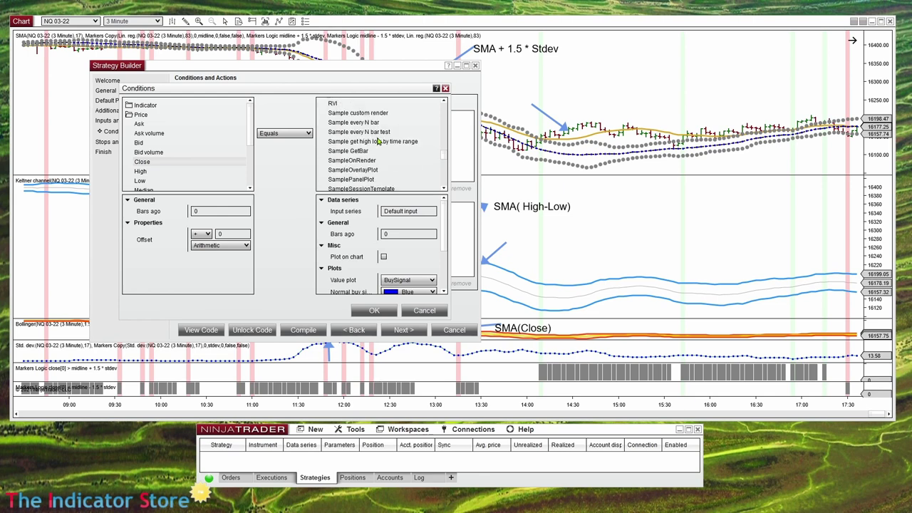
pyautogui.click(338, 155)
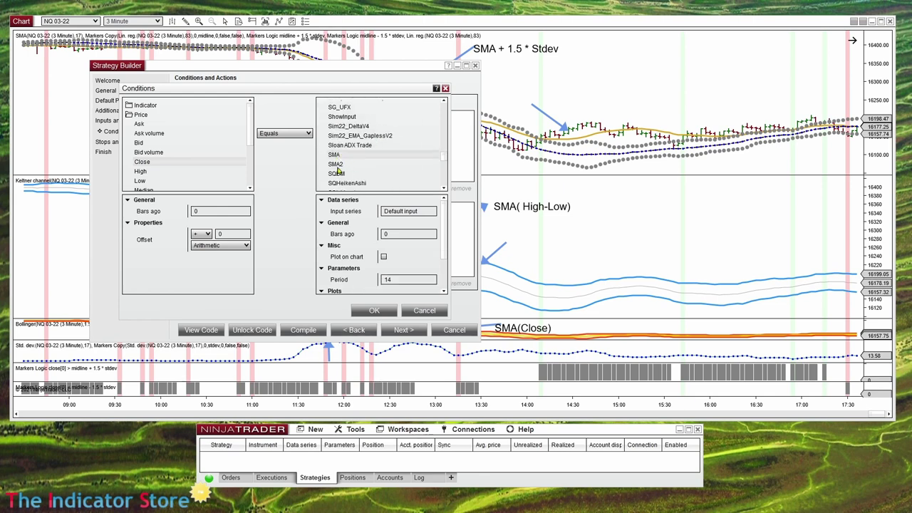
pyautogui.click(432, 283)
pyautogui.doubleClick(210, 114)
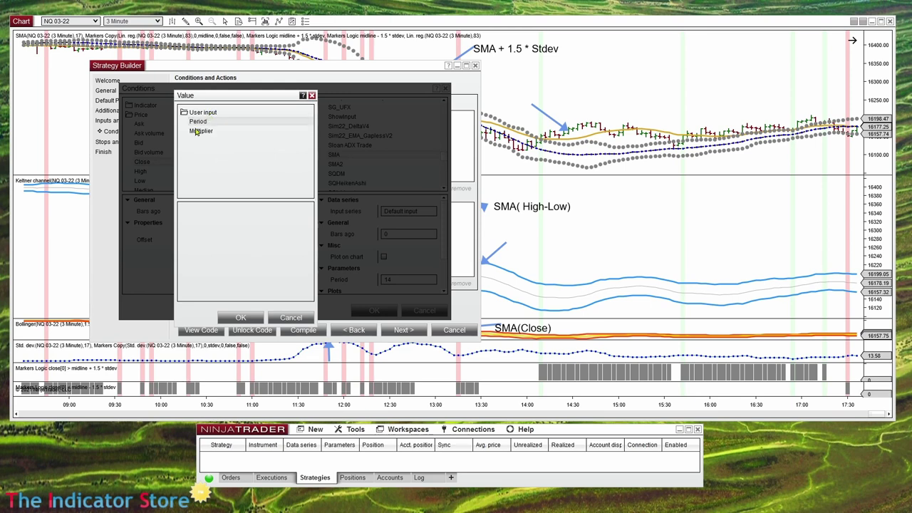
pyautogui.click(241, 317)
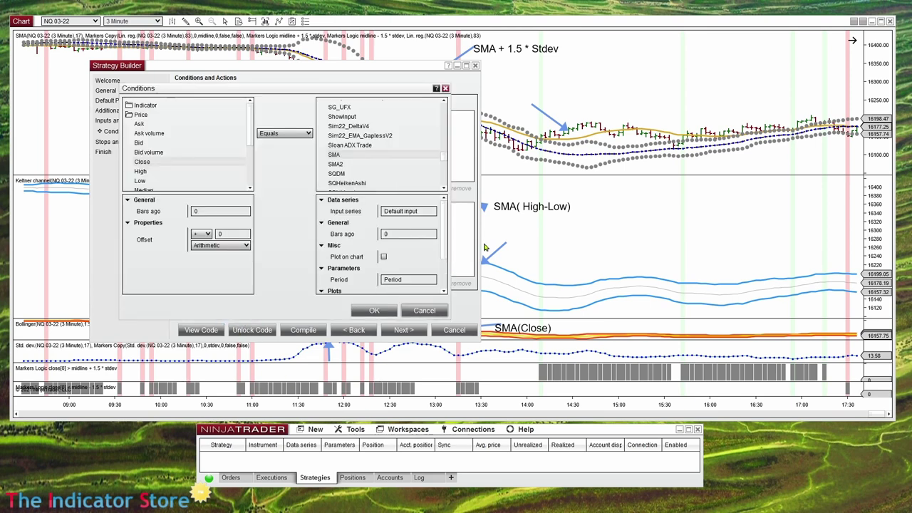
# Use the Std. dev. indicator as the SMA's offset value and bind its period to the Period user input.
pyautogui.scroll(-3, 447, 239)
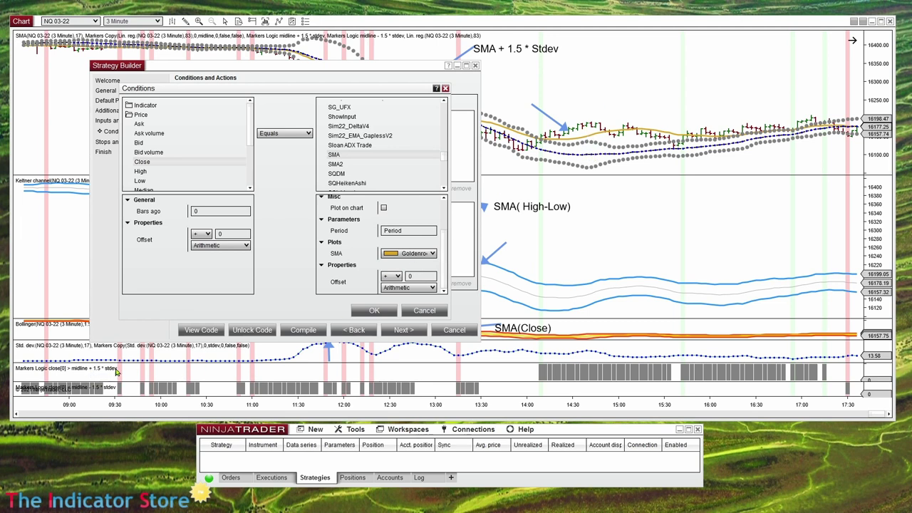
pyautogui.click(430, 277)
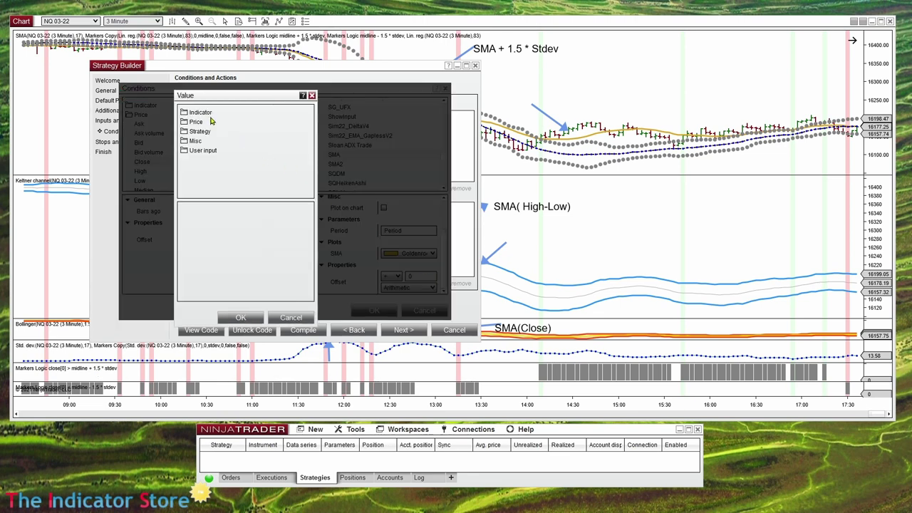
pyautogui.click(200, 114)
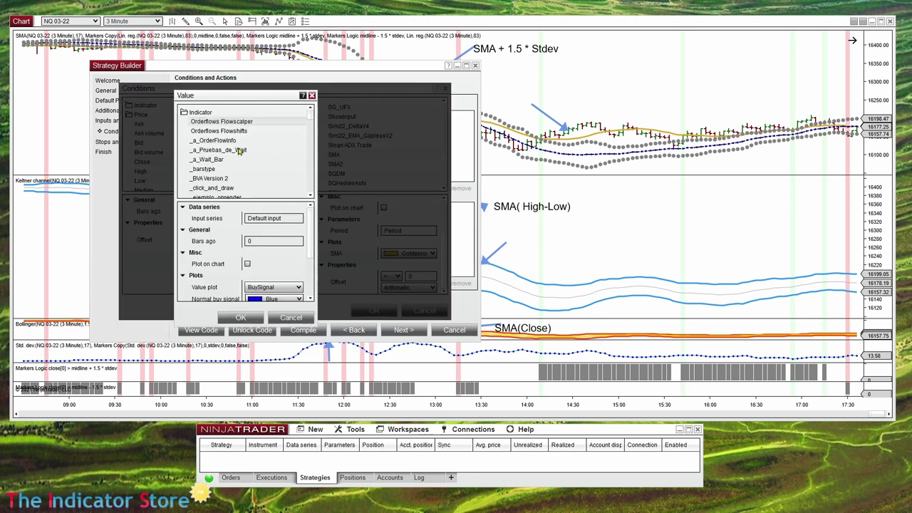
pyautogui.moveTo(308, 119); pyautogui.dragTo(308, 179)
pyautogui.scroll(10, 253, 165)
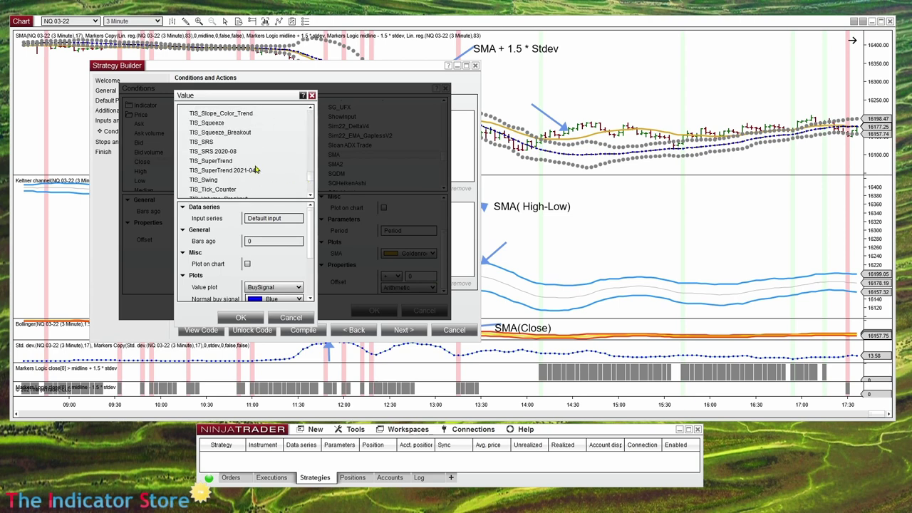
pyautogui.scroll(5, 253, 165)
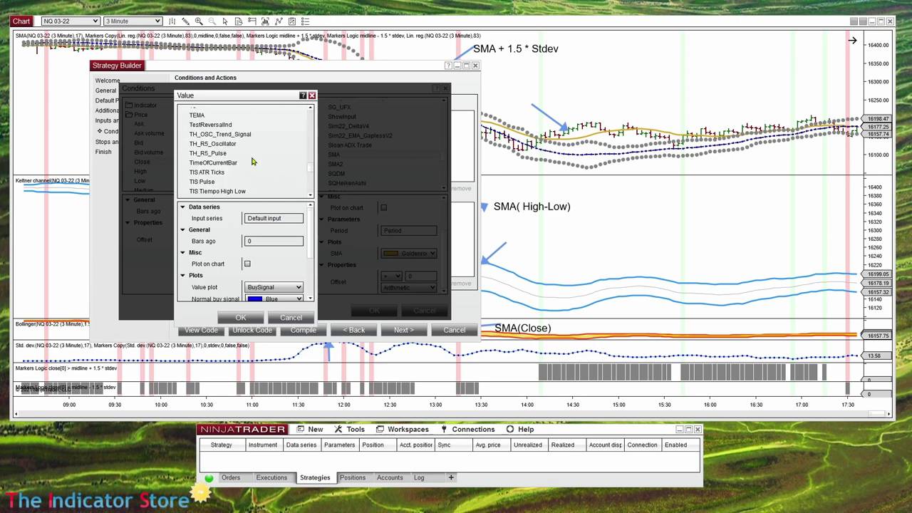
pyautogui.click(207, 116)
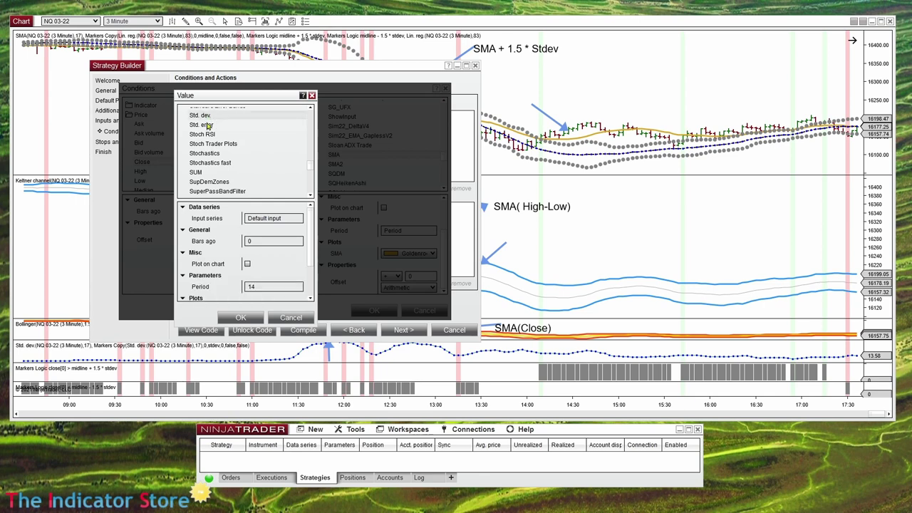
pyautogui.click(296, 287)
pyautogui.click(298, 288)
pyautogui.doubleClick(260, 120)
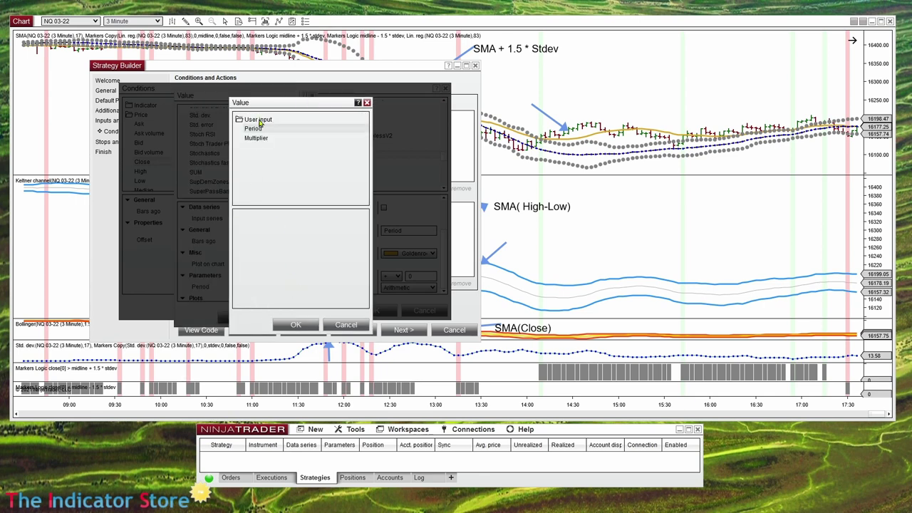
pyautogui.click(296, 326)
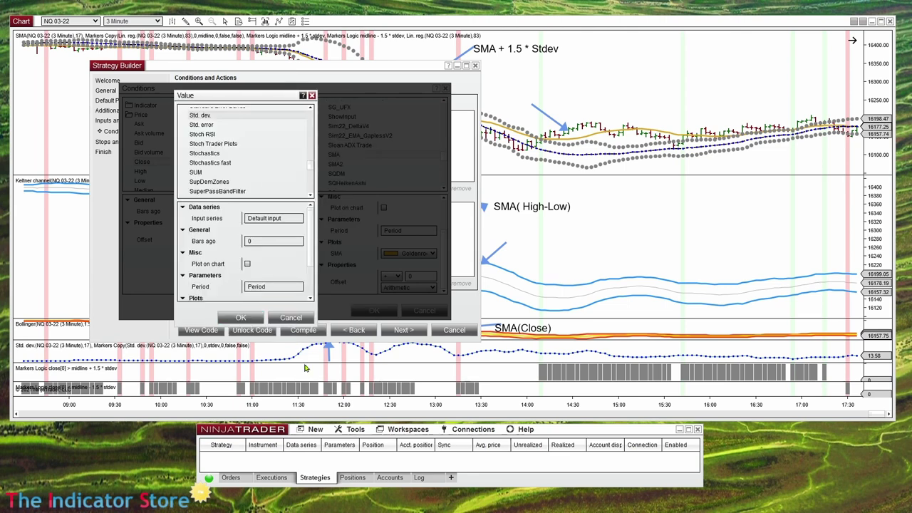
# Multiply the Std. dev. value by the Multiplier user input through its offset and accept it as the SMA's offset.
pyautogui.scroll(-3, 311, 258)
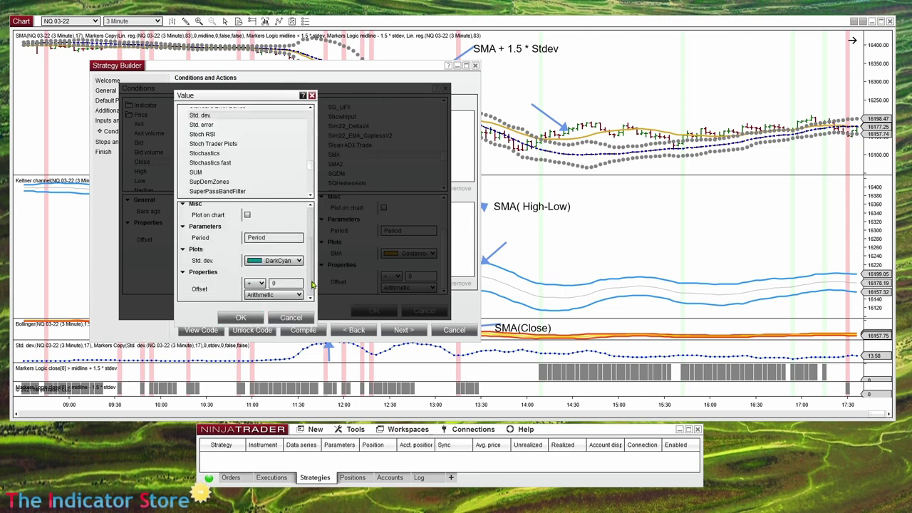
pyautogui.click(260, 283)
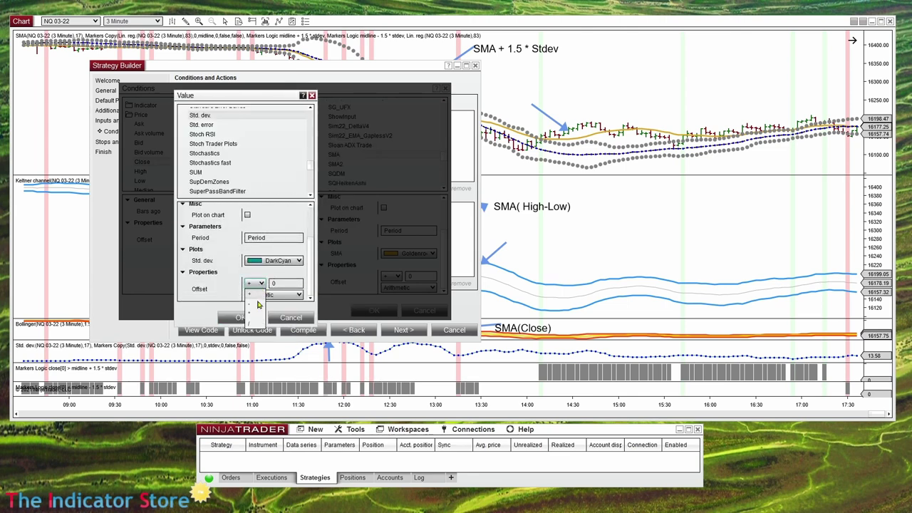
pyautogui.click(258, 314)
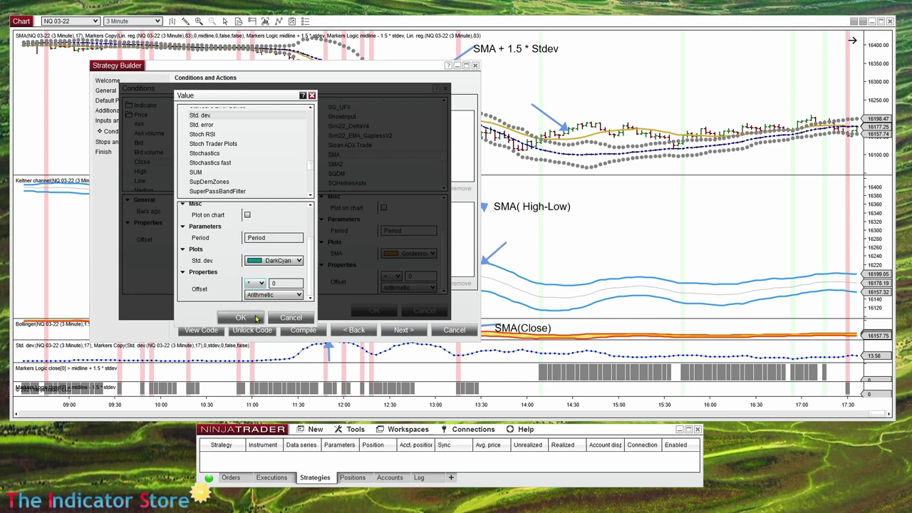
pyautogui.click(295, 284)
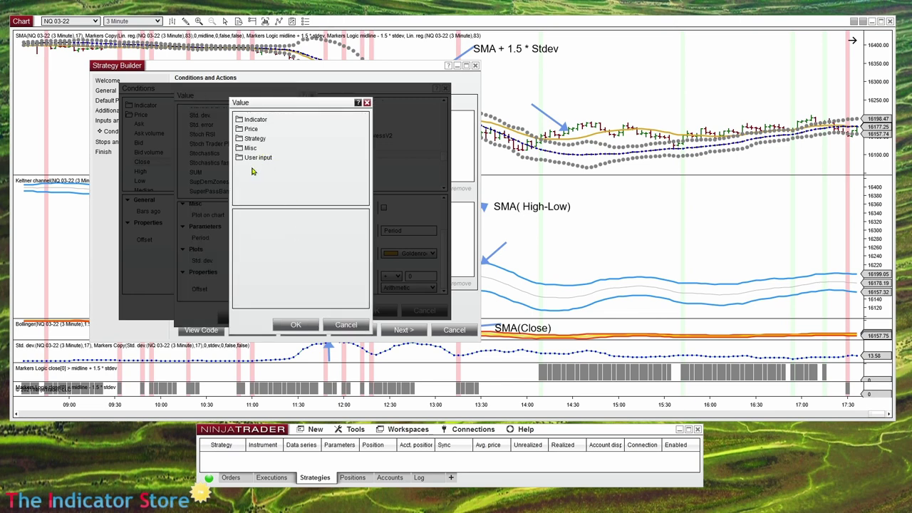
pyautogui.click(257, 158)
pyautogui.click(257, 176)
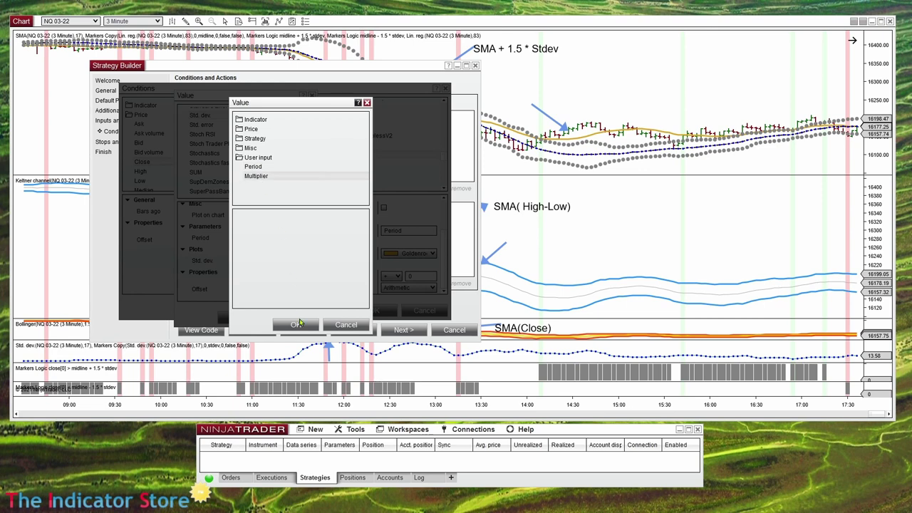
pyautogui.click(295, 324)
pyautogui.click(247, 320)
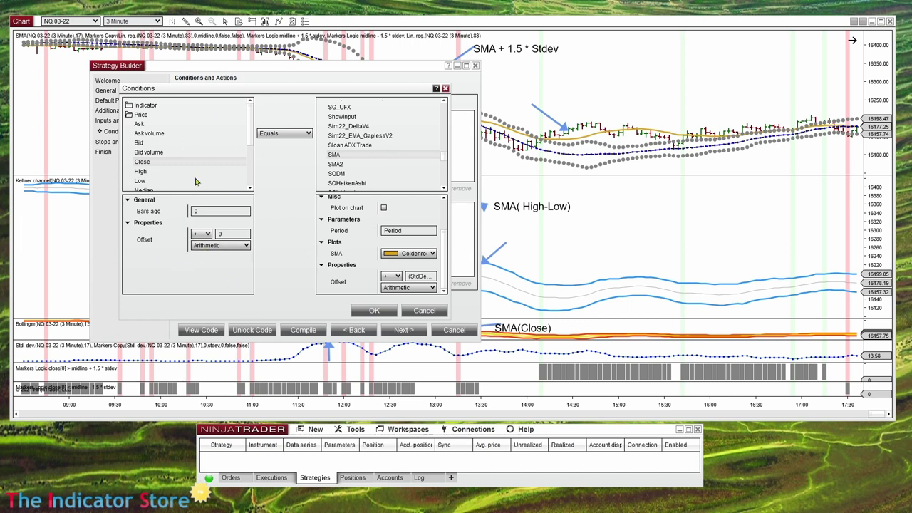
# Set the comparison between Close and the offset SMA to Greater and accept the condition.
pyautogui.click(303, 133)
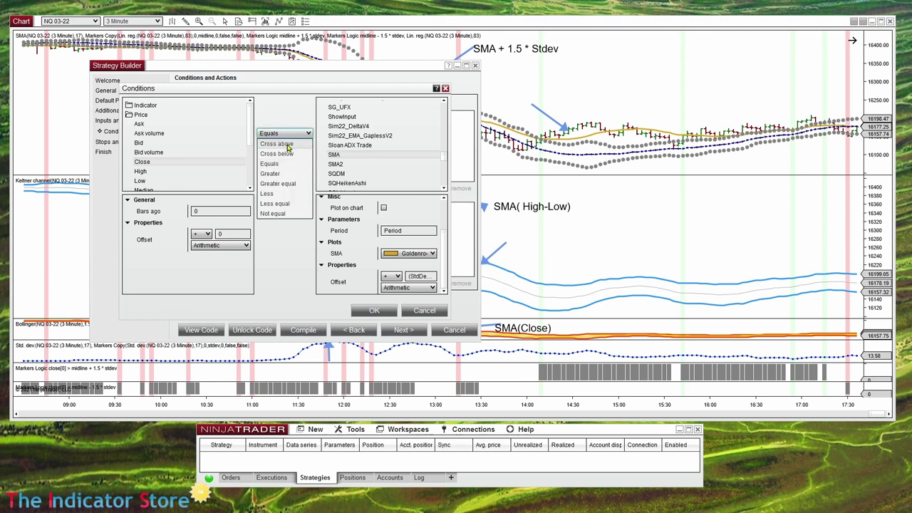
pyautogui.click(288, 145)
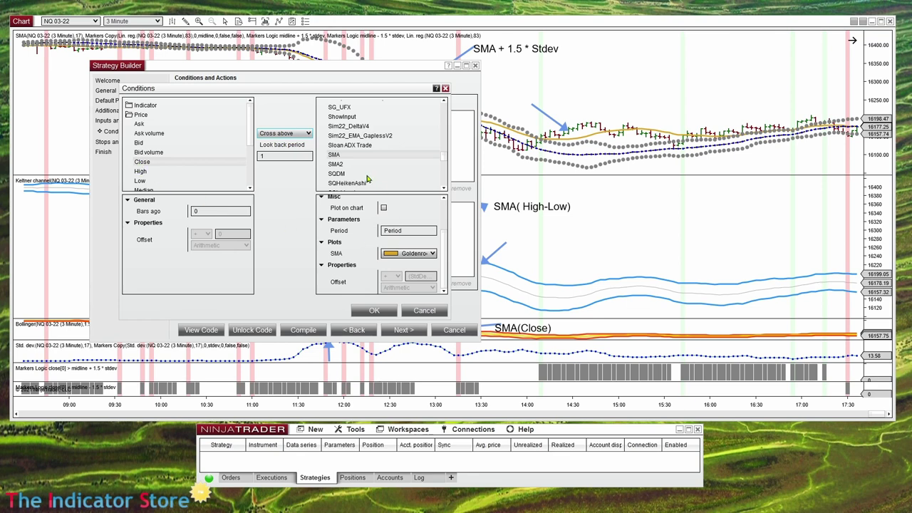
pyautogui.click(289, 136)
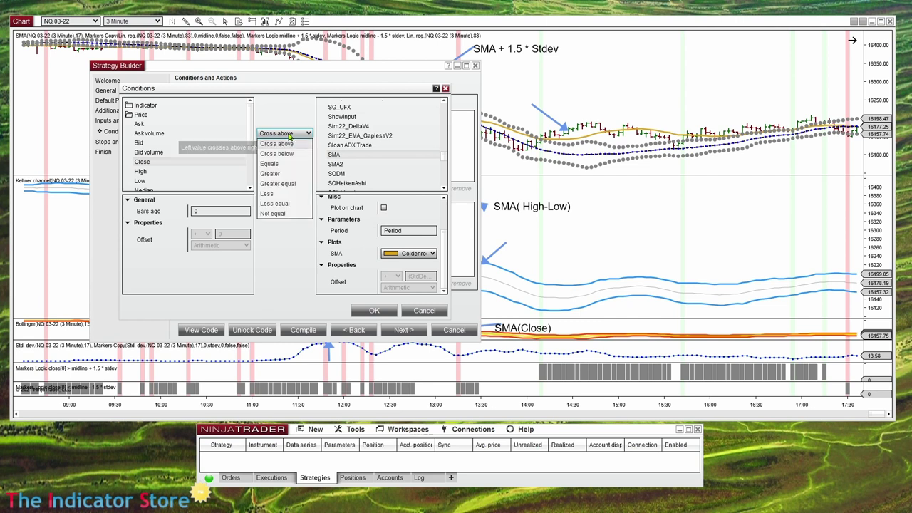
pyautogui.click(270, 174)
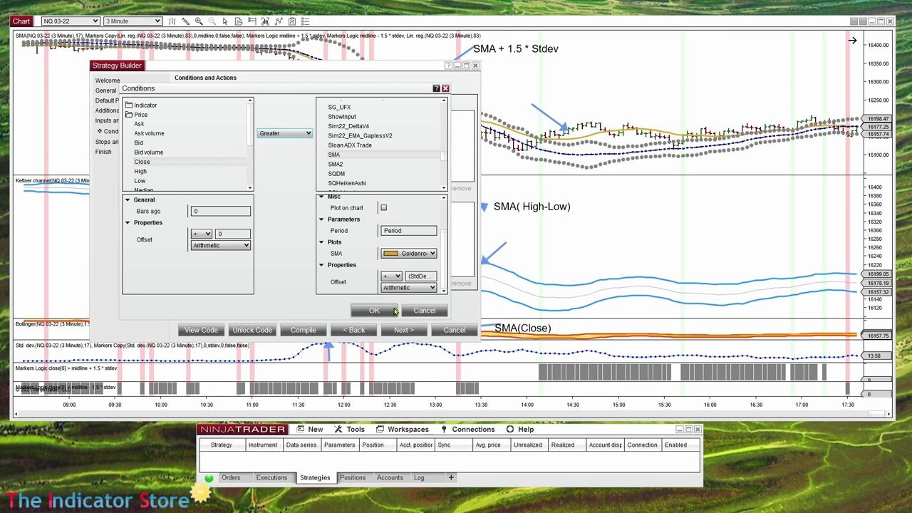
pyautogui.click(374, 310)
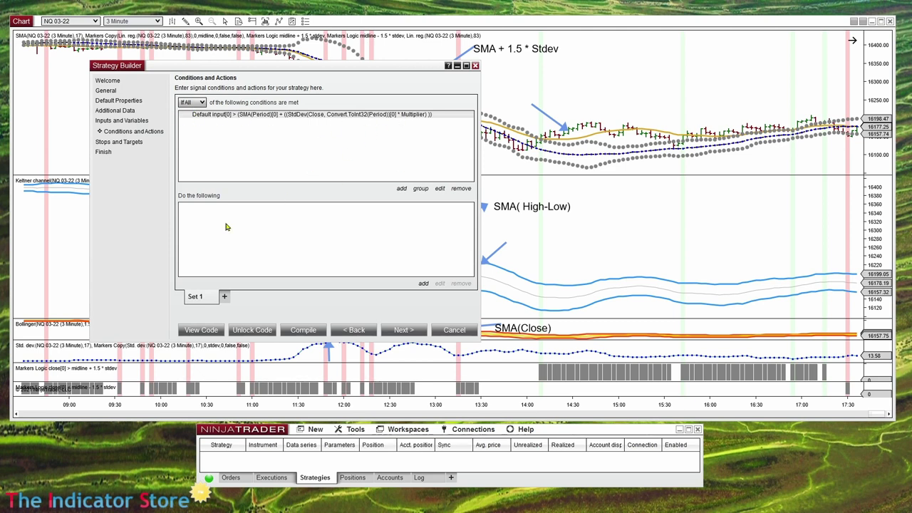
# Add a Set background color action with the CornflowerBlue brush for the condition and compile the strategy.
pyautogui.click(424, 283)
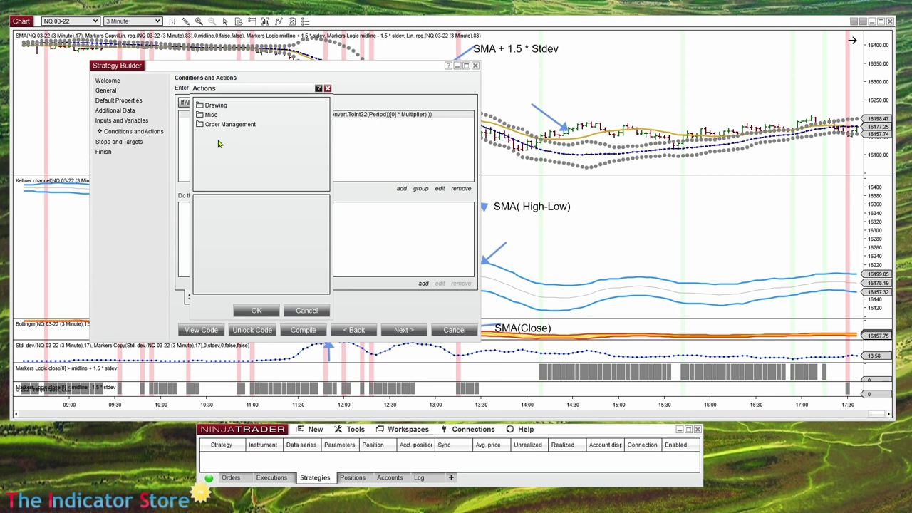
pyautogui.click(218, 107)
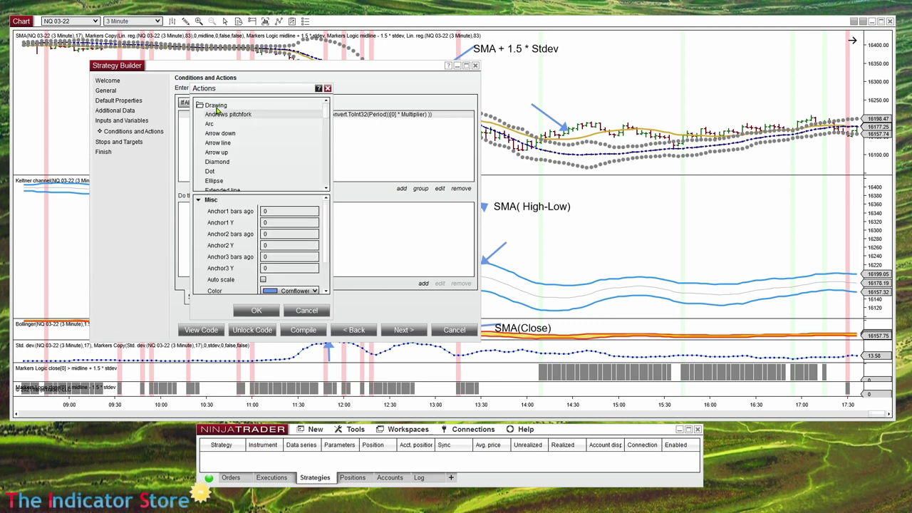
pyautogui.moveTo(326, 119); pyautogui.dragTo(322, 168)
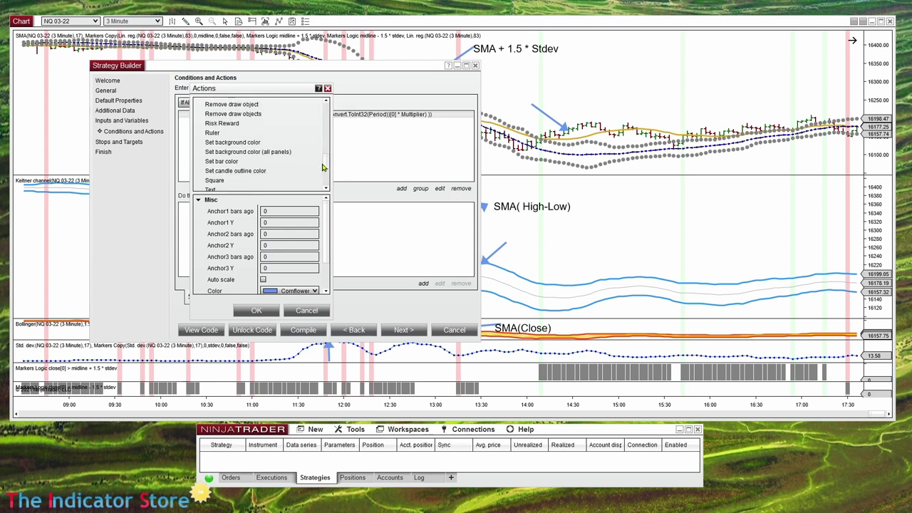
pyautogui.click(242, 145)
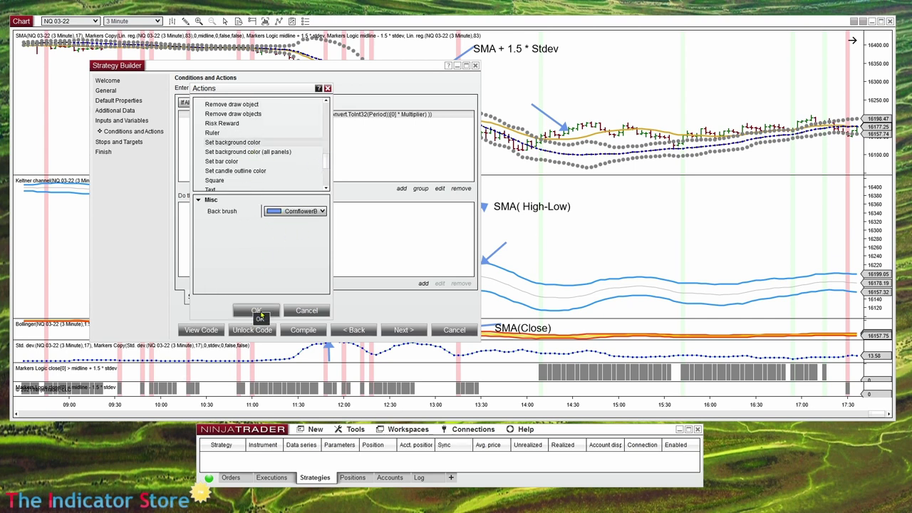
pyautogui.click(258, 312)
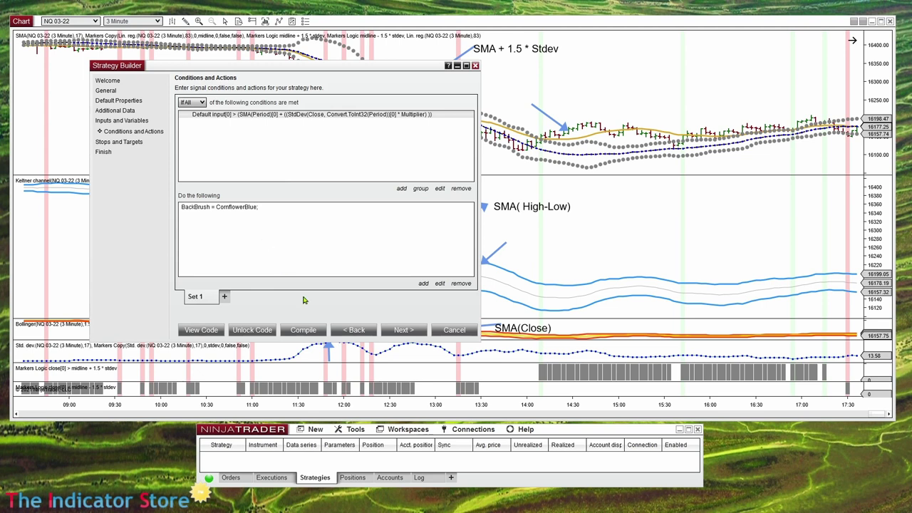
pyautogui.click(305, 331)
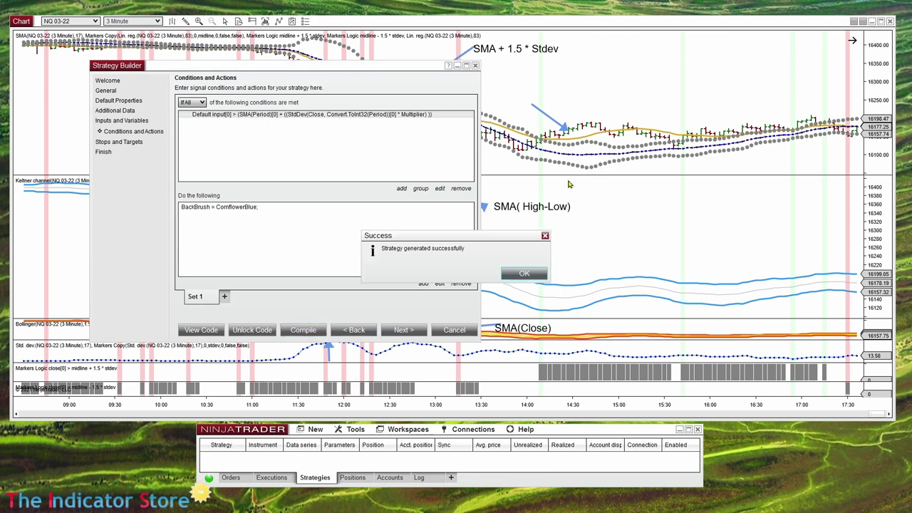
# Clear the Strategy Builder off the chart and switch the midline Markers Copy's input series to SMA with period 17.
pyautogui.click(525, 274)
pyautogui.moveTo(424, 70); pyautogui.dragTo(126, 438)
pyautogui.click(592, 159)
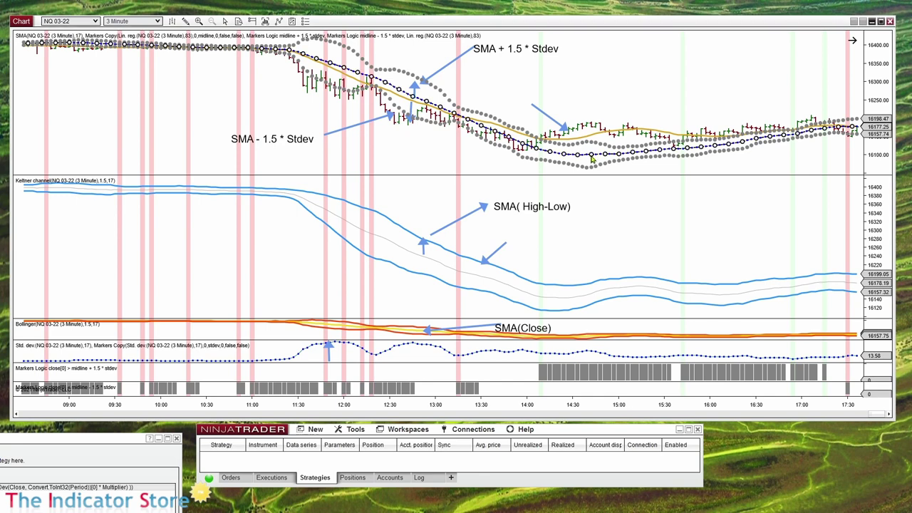
pyautogui.doubleClick(592, 159)
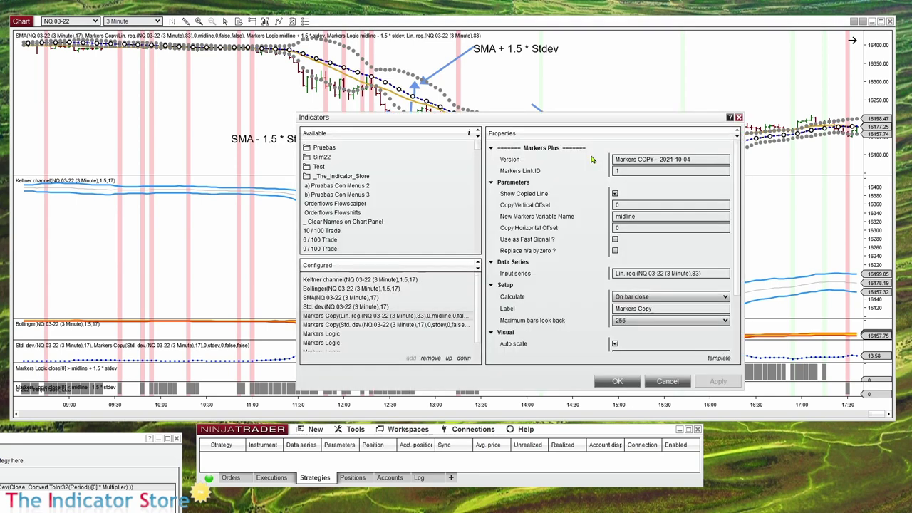
pyautogui.click(629, 275)
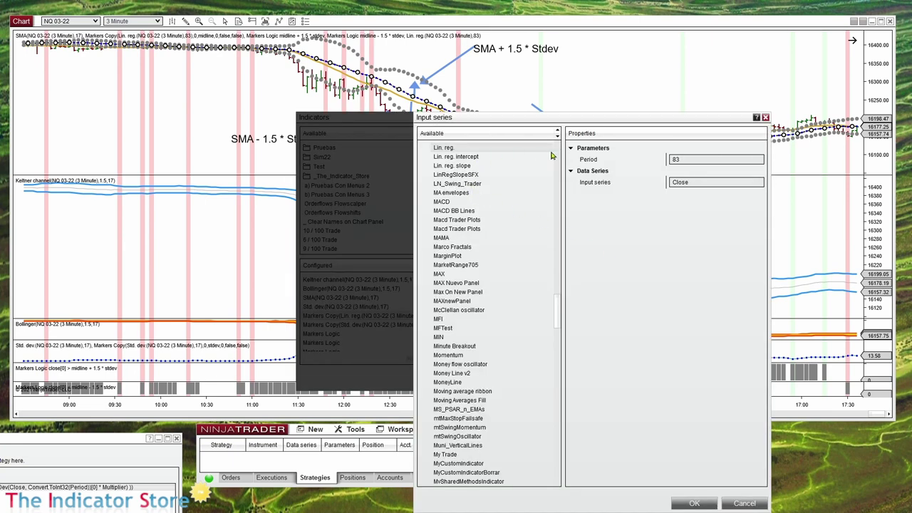
pyautogui.scroll(-20, 546, 304)
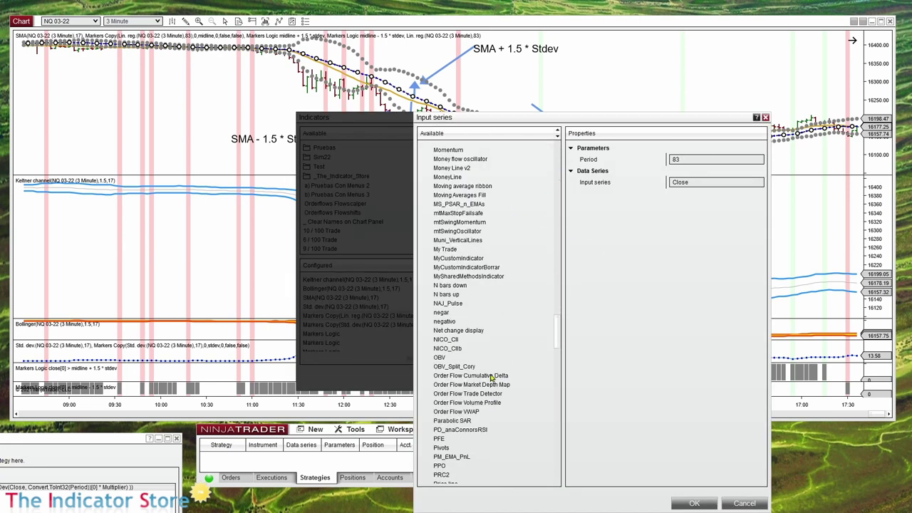
pyautogui.scroll(-8, 493, 379)
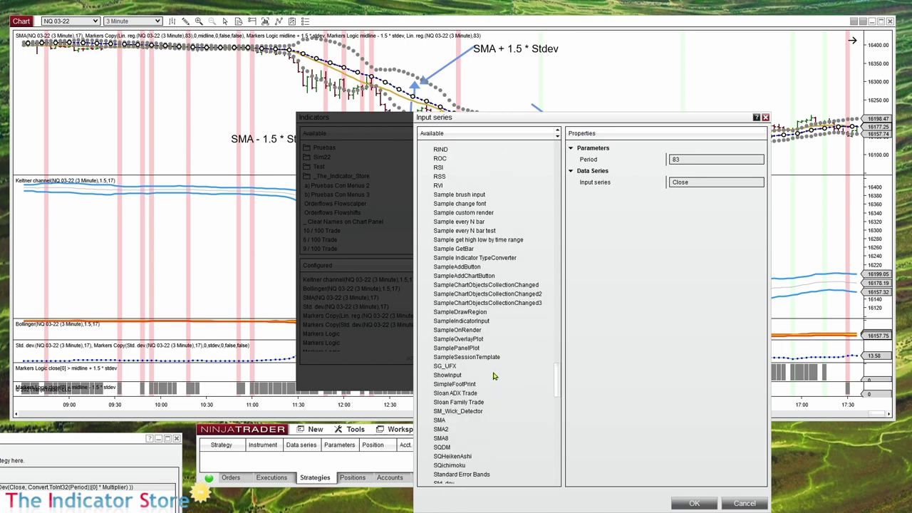
pyautogui.click(442, 352)
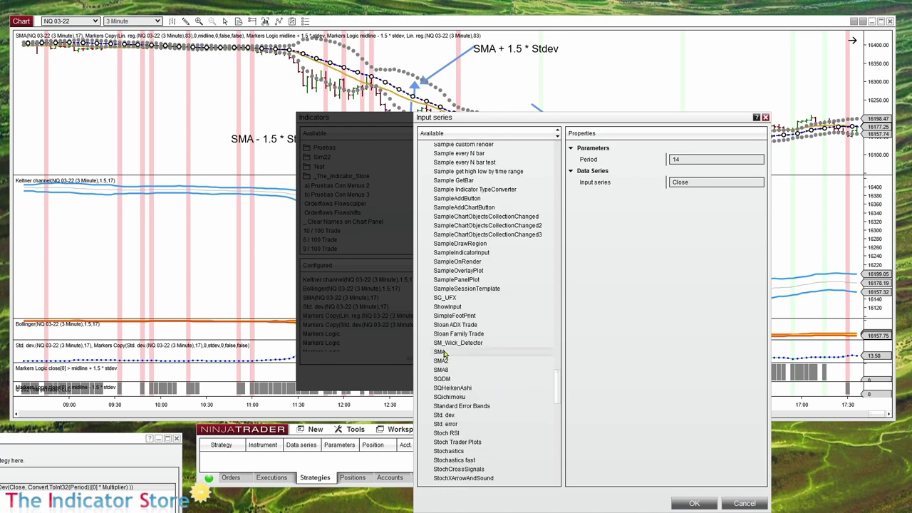
pyautogui.click(696, 158)
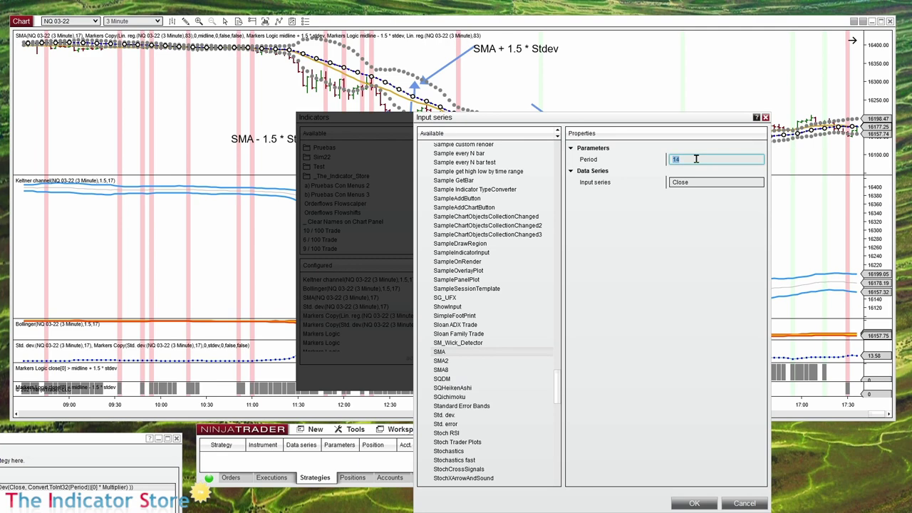
pyautogui.write('17')
pyautogui.click(694, 503)
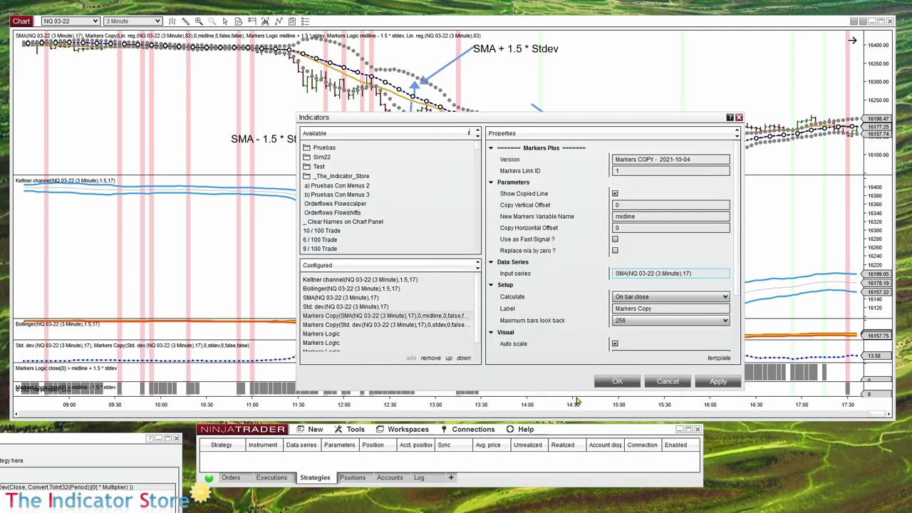
pyautogui.click(618, 381)
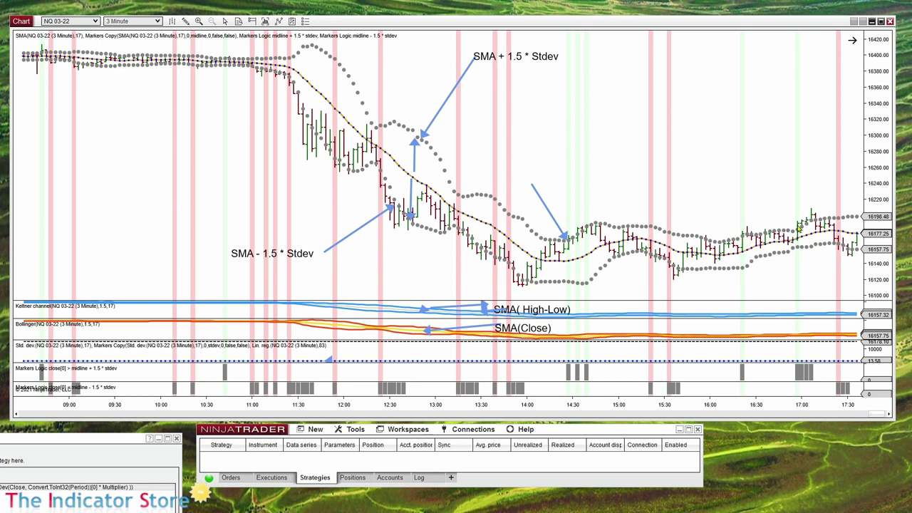
# Add the WizEnvelopeCrossover strategy to the NQ 03-22 chart and enable it.
pyautogui.rightClick(614, 126)
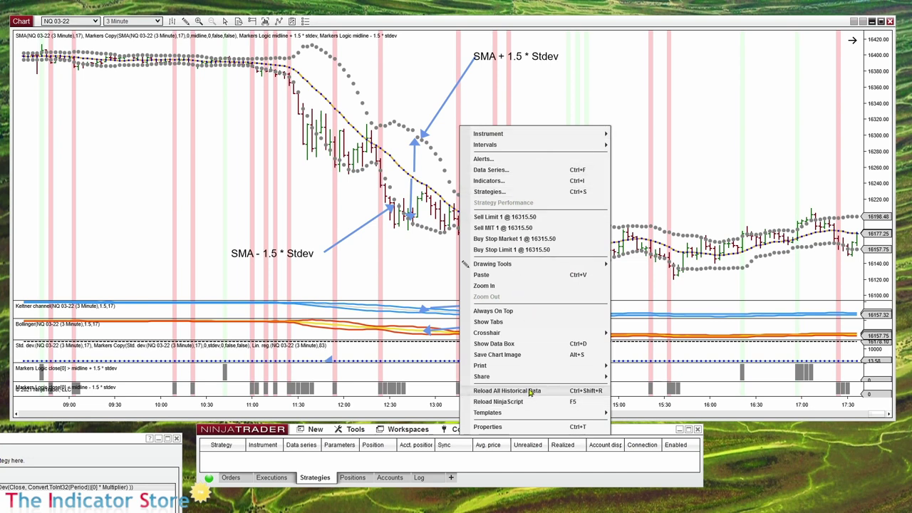
pyautogui.click(521, 192)
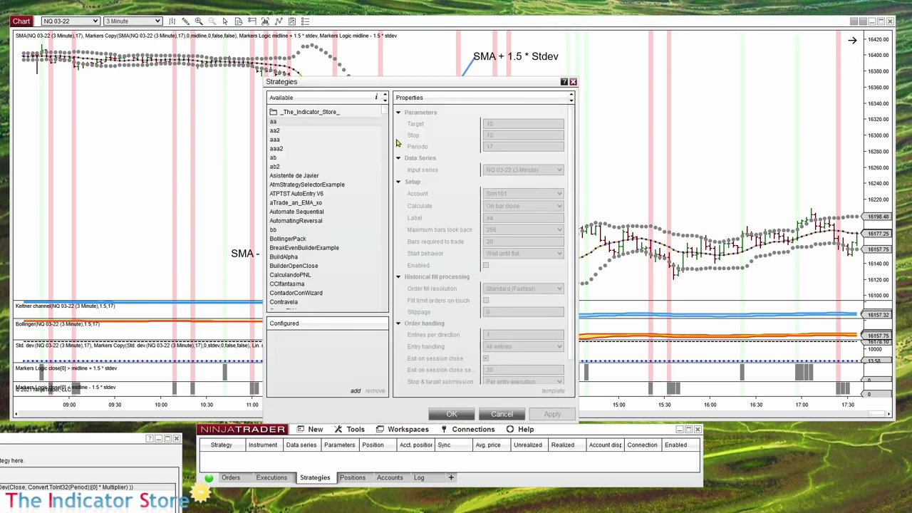
pyautogui.moveTo(386, 113); pyautogui.dragTo(383, 287)
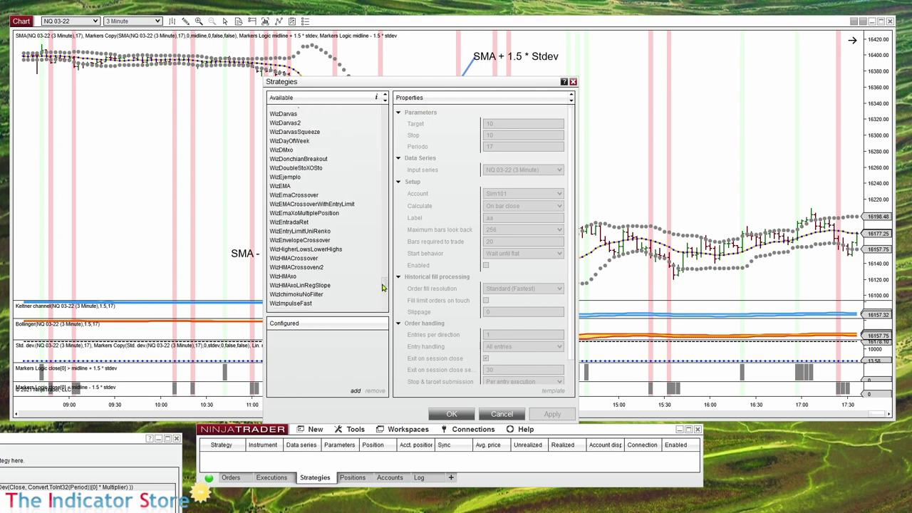
pyautogui.scroll(3, 296, 251)
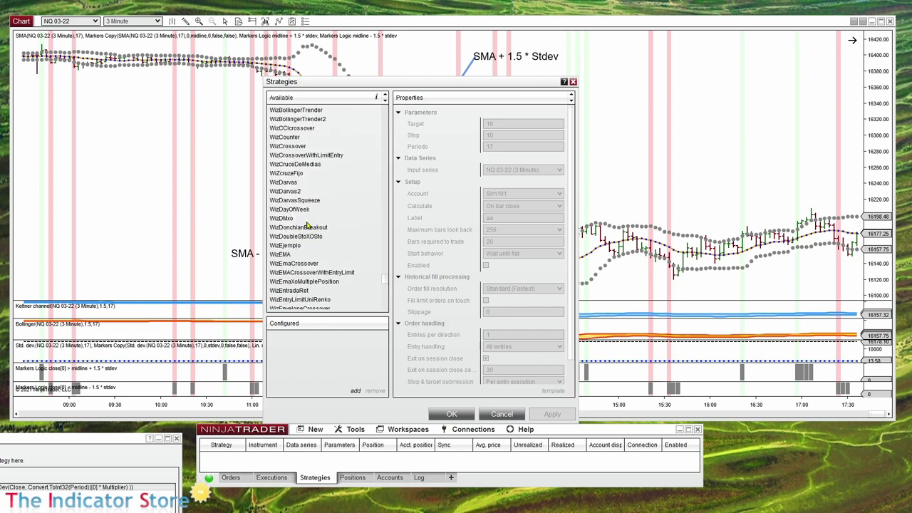
pyautogui.scroll(-1, 313, 300)
pyautogui.click(311, 288)
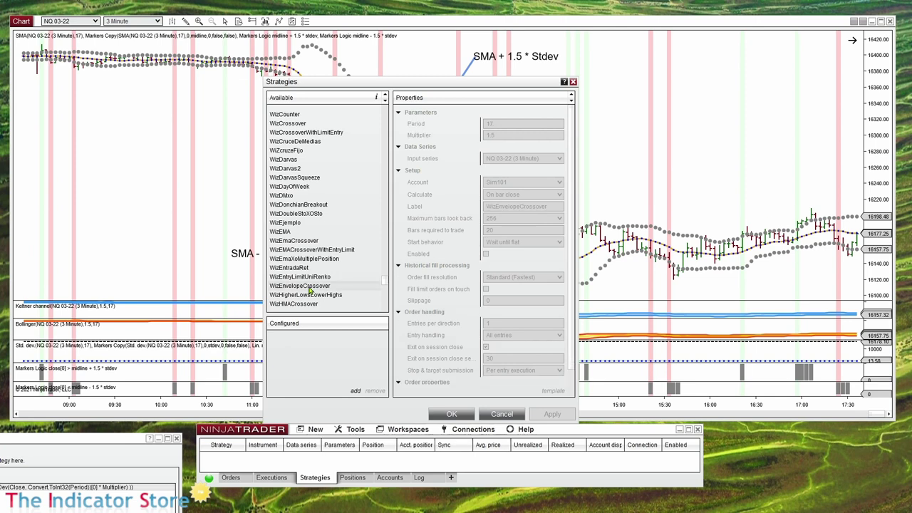
pyautogui.doubleClick(310, 288)
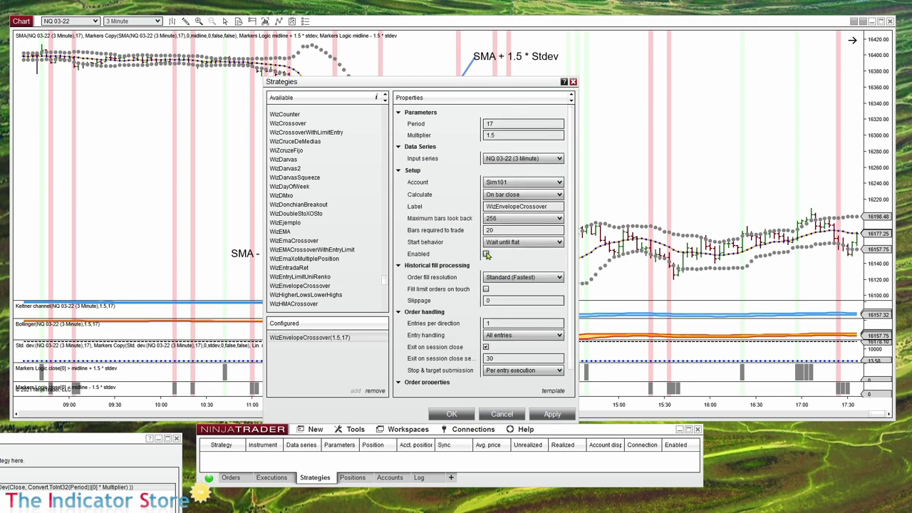
pyautogui.click(487, 255)
pyautogui.click(455, 414)
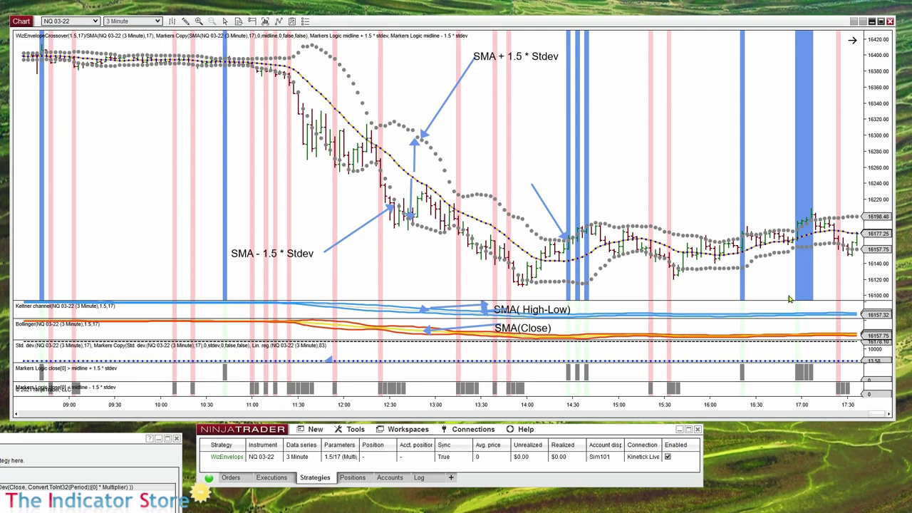
# Check the Paint Signals options of the Markers Logic for close[0] > midline + 1.5 * stdev, keeping First.
pyautogui.click(804, 374)
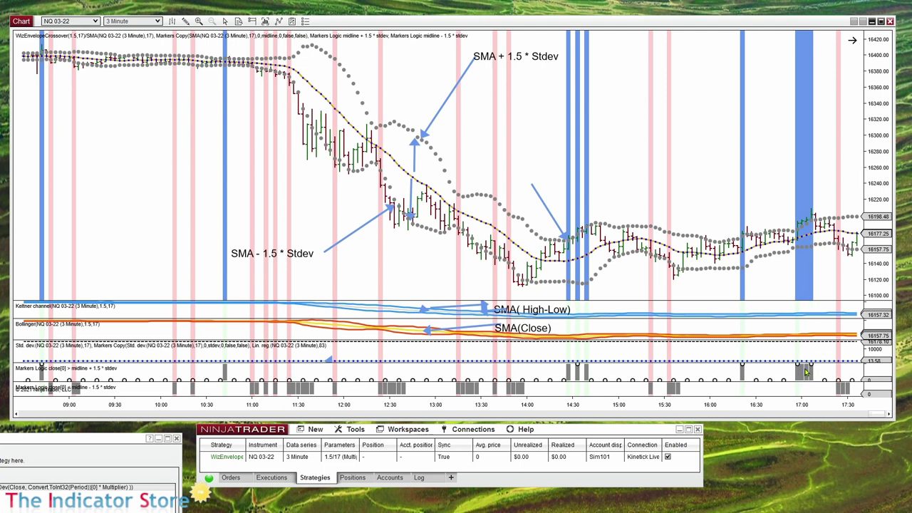
pyautogui.doubleClick(804, 372)
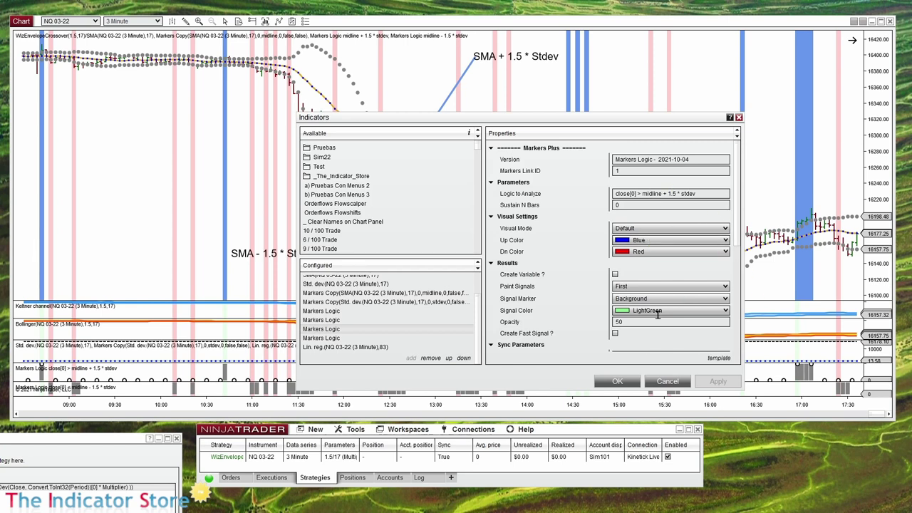
pyautogui.click(629, 287)
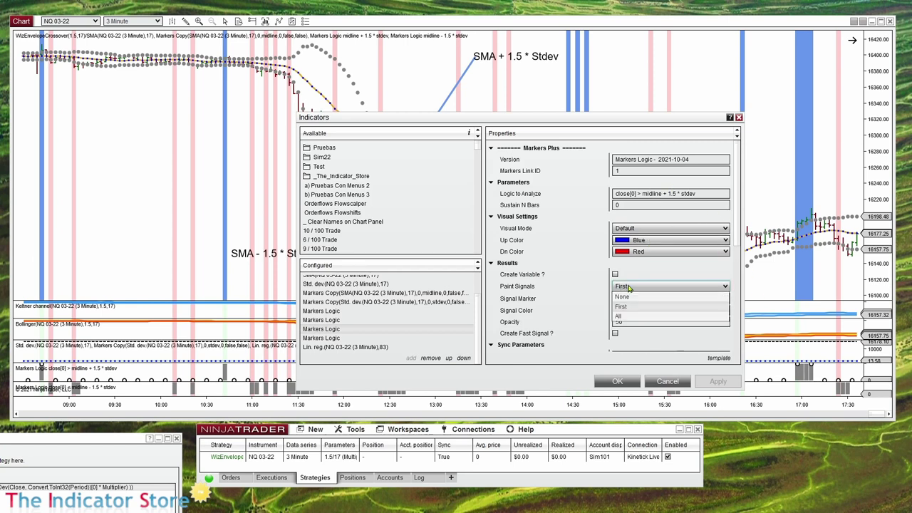
pyautogui.click(628, 286)
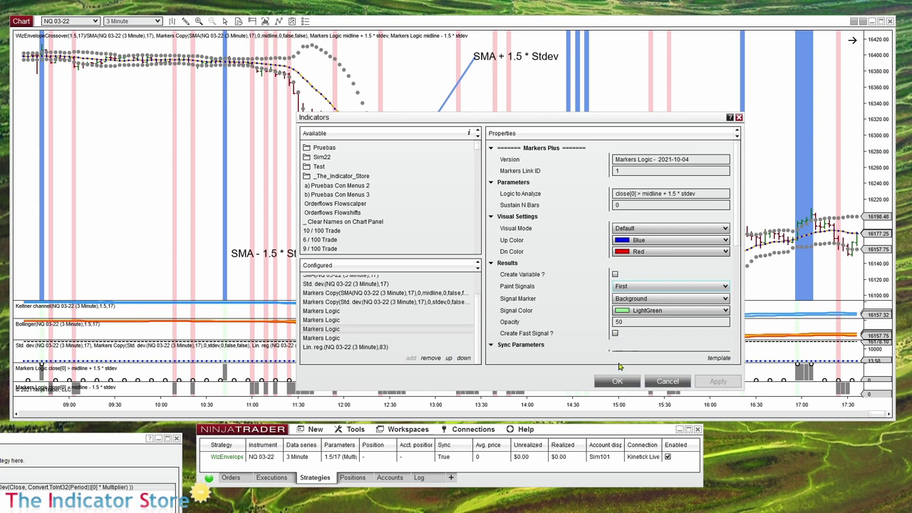
pyautogui.click(617, 381)
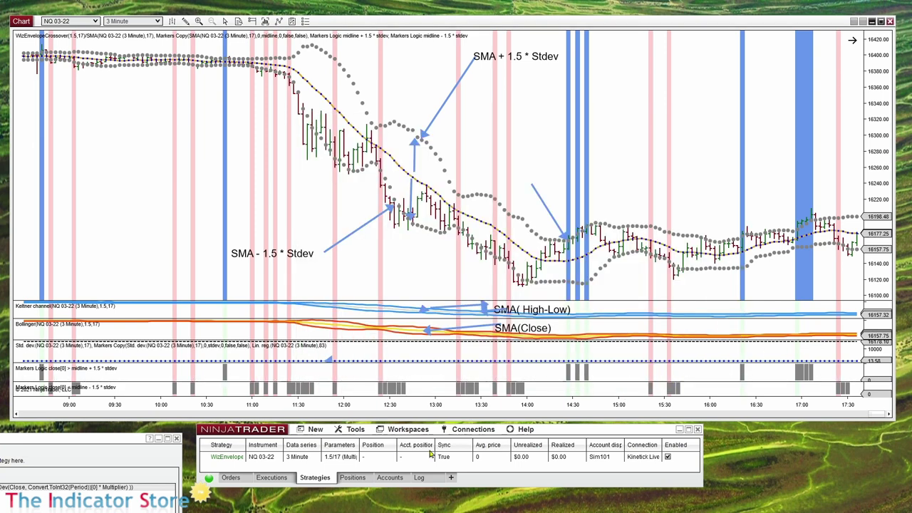
# Bring the Strategy Builder over the chart and review the settings of its Close versus offset SMA condition.
pyautogui.moveTo(78, 438); pyautogui.dragTo(443, 196)
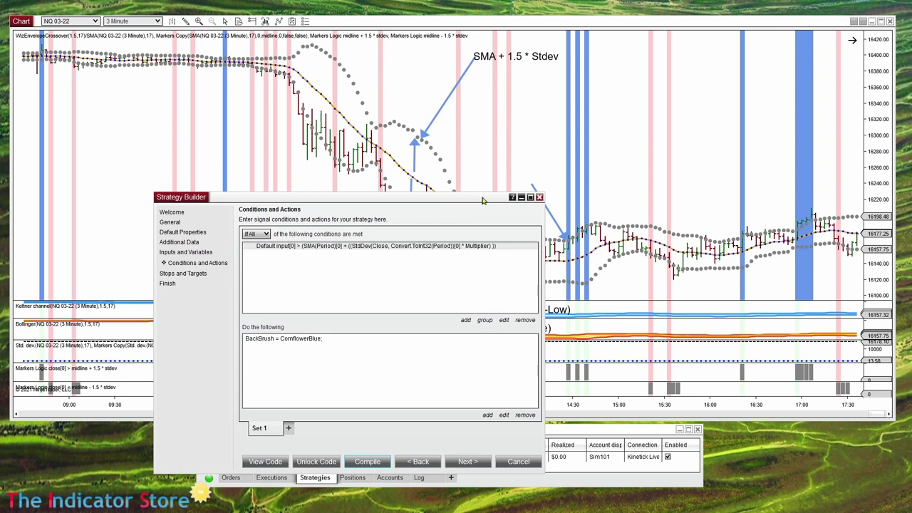
pyautogui.moveTo(485, 202); pyautogui.dragTo(102, 445)
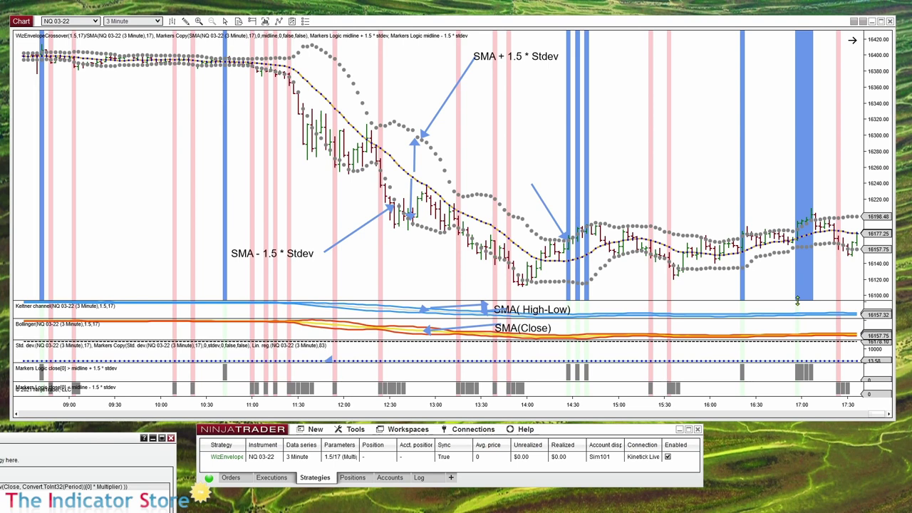
pyautogui.doubleClick(89, 436)
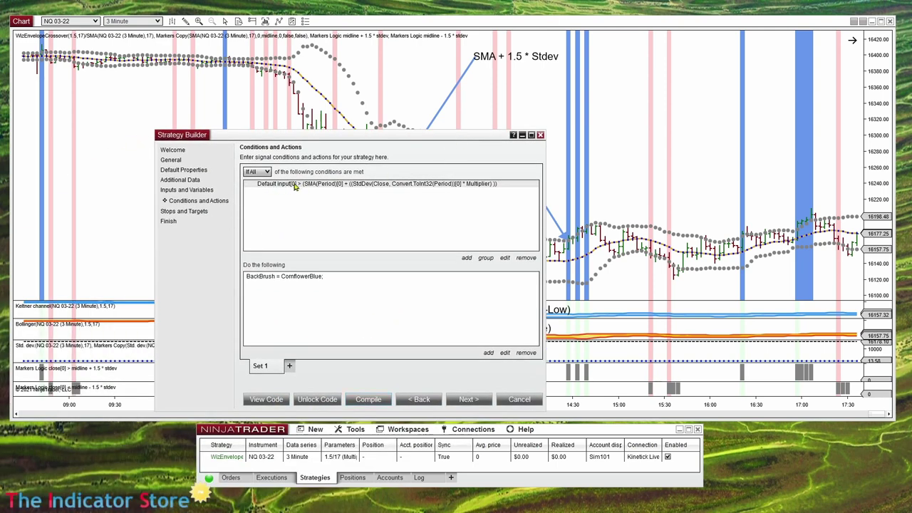
pyautogui.doubleClick(242, 186)
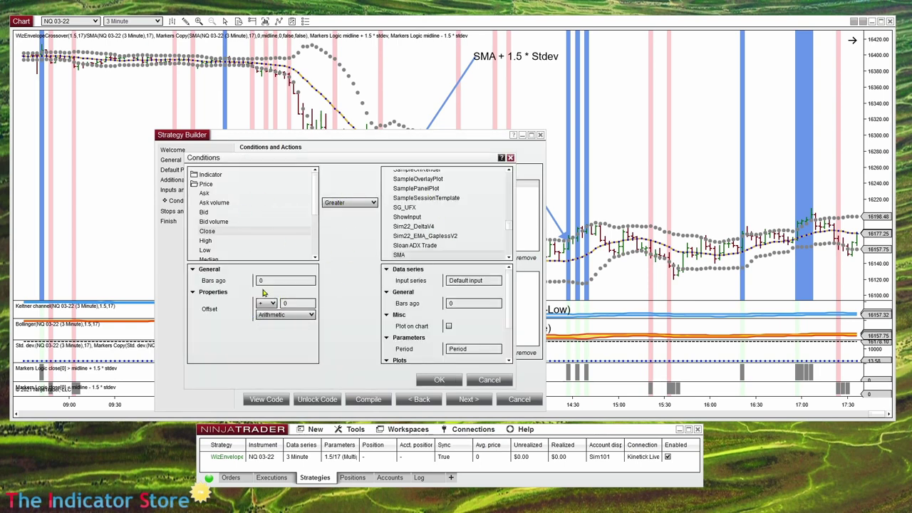
pyautogui.scroll(-1, 509, 330)
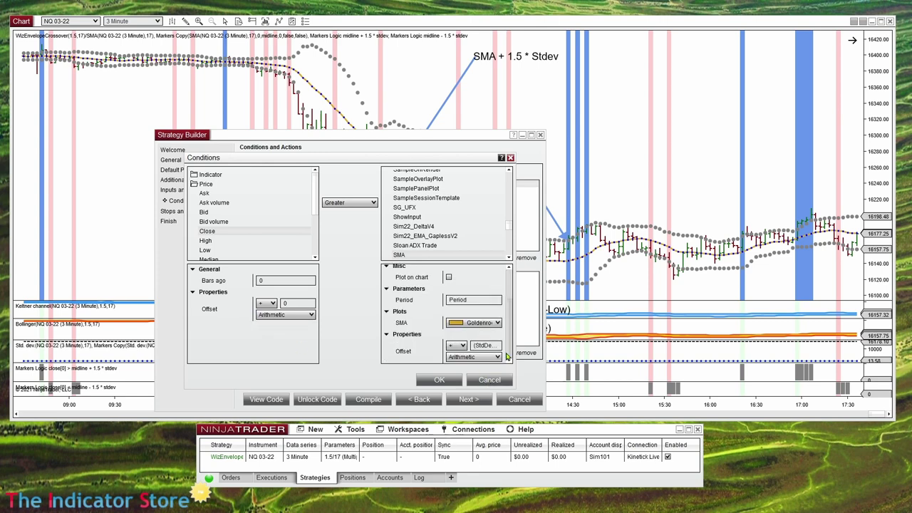
pyautogui.scroll(1, 509, 330)
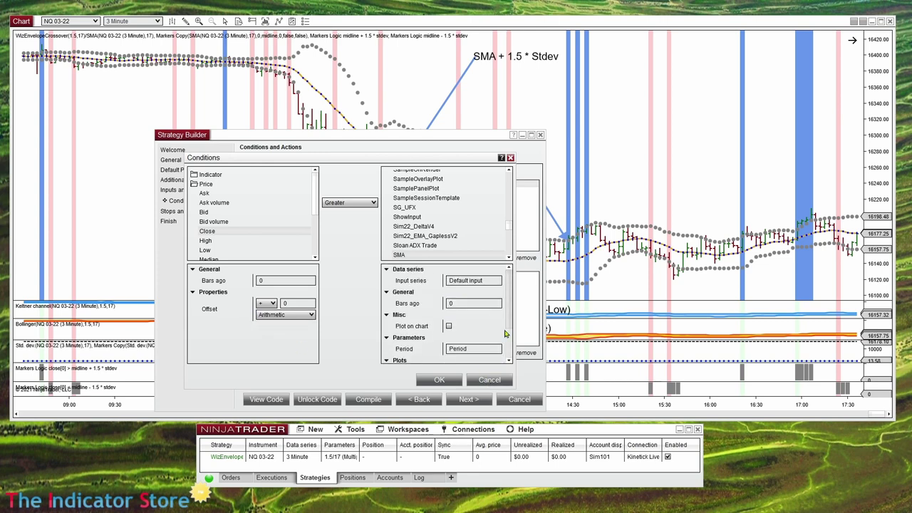
pyautogui.click(490, 380)
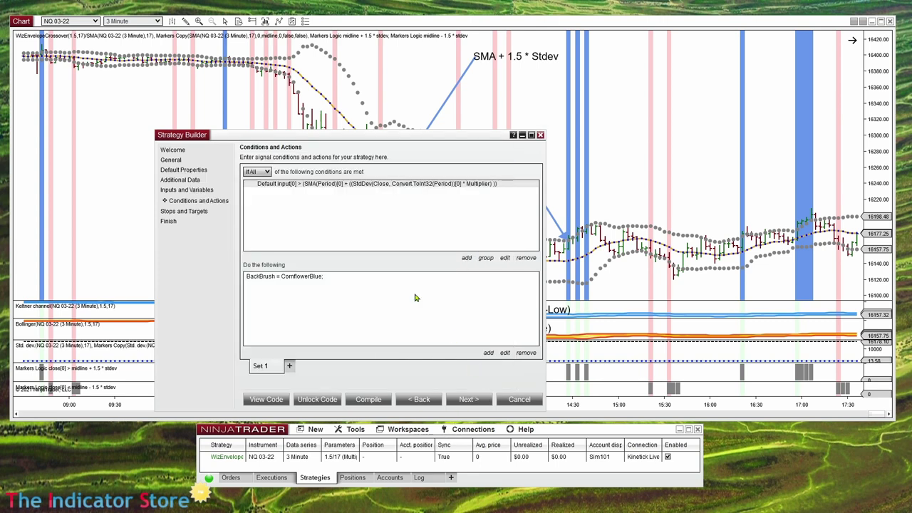
# Duplicate the Close greater than offset SMA condition within Set 1 by copying and pasting it.
pyautogui.rightClick(327, 187)
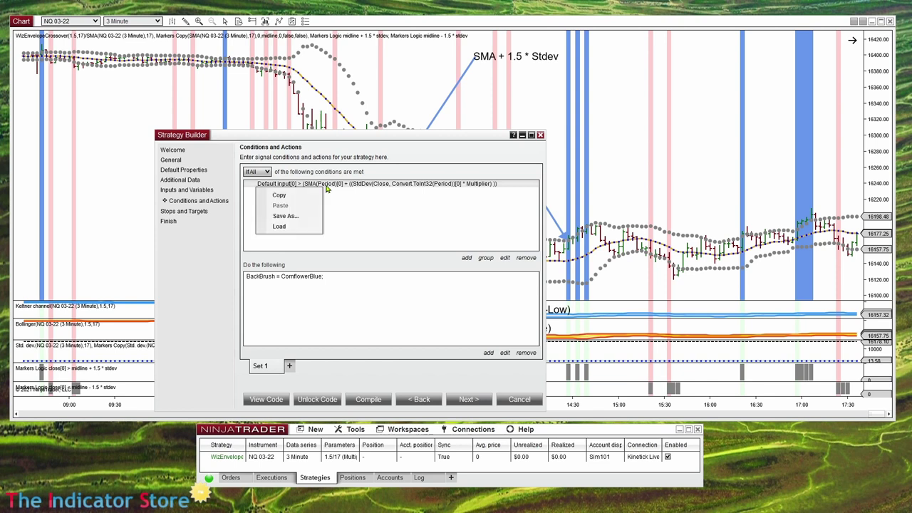
pyautogui.click(297, 205)
pyautogui.rightClick(336, 215)
pyautogui.click(311, 231)
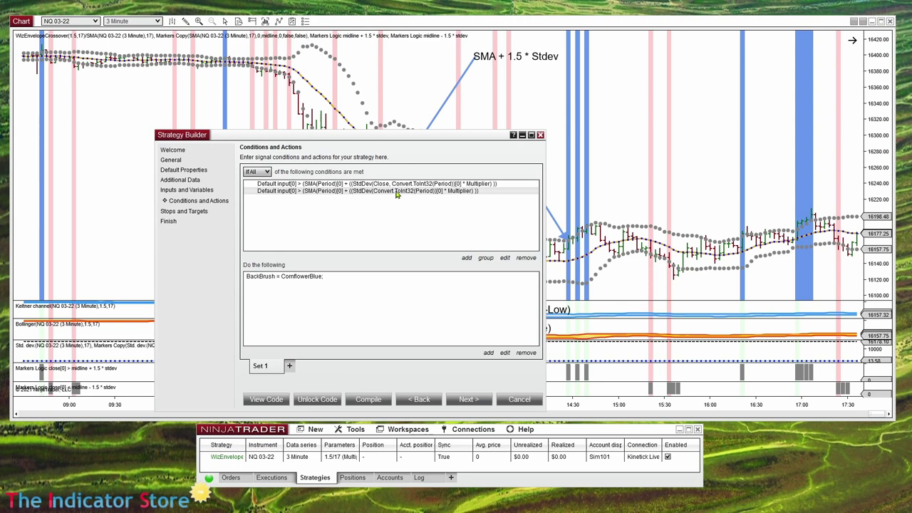
# Change the duplicated condition in Set 1 to Less, with Bars ago set to 1 for both the Close and the SMA.
pyautogui.doubleClick(396, 191)
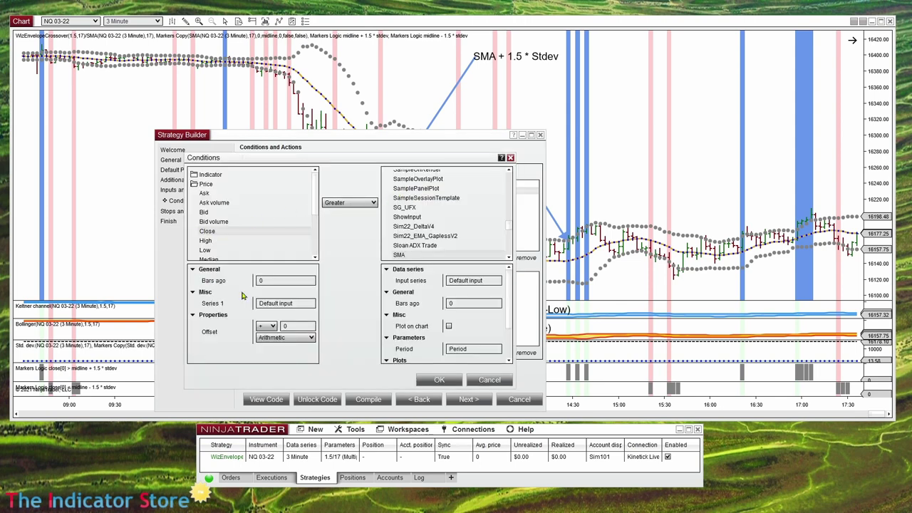
pyautogui.click(271, 281)
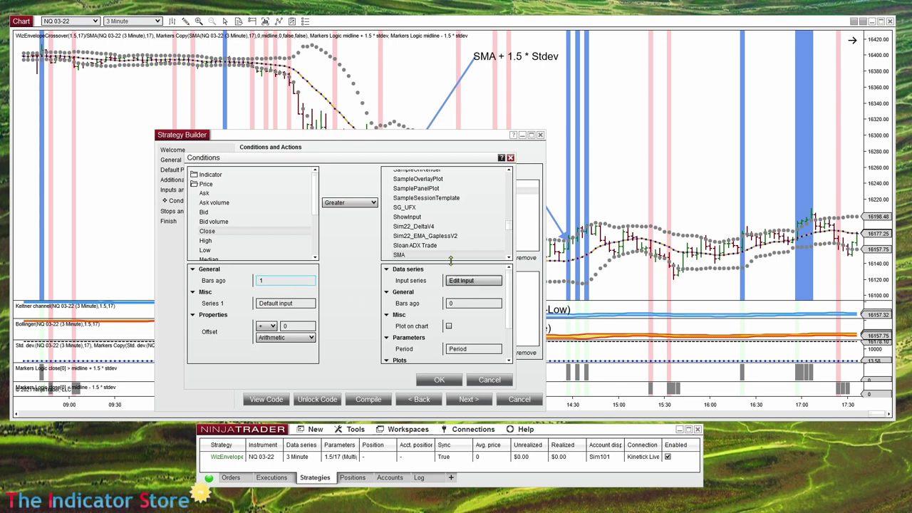
pyautogui.click(463, 303)
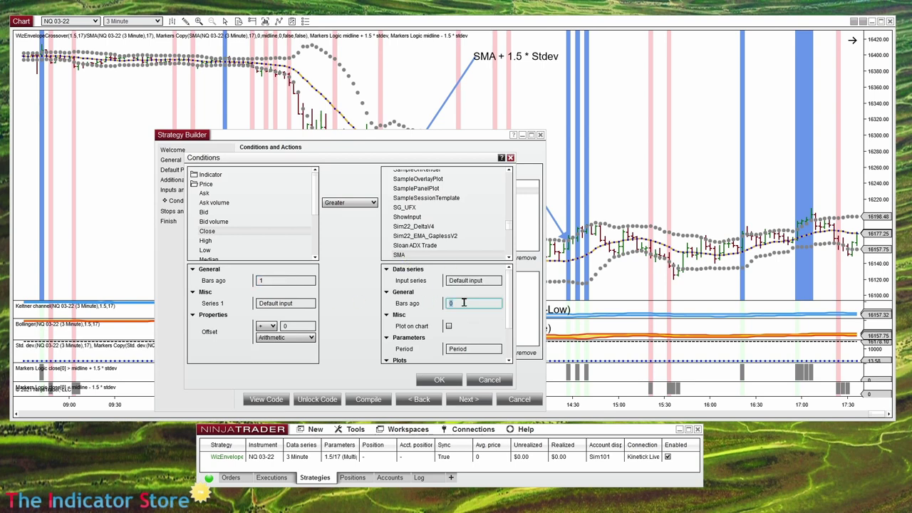
pyautogui.click(347, 204)
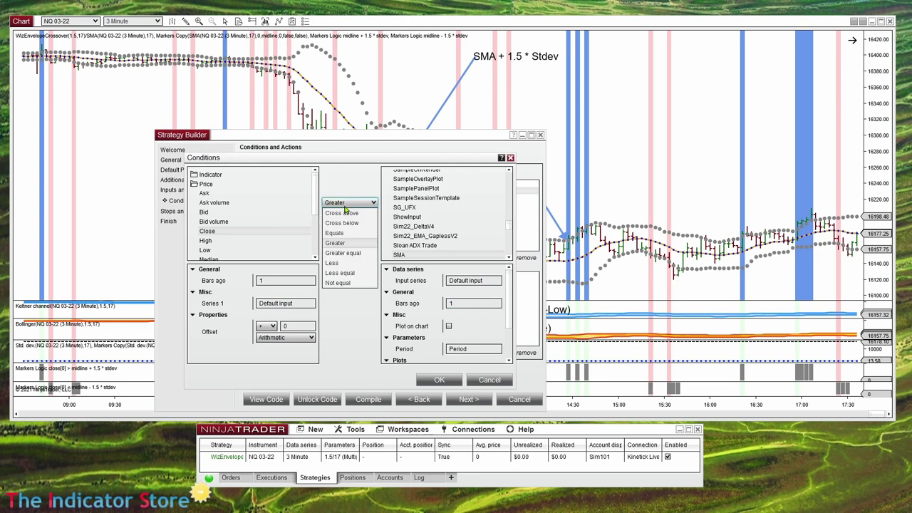
pyautogui.click(348, 263)
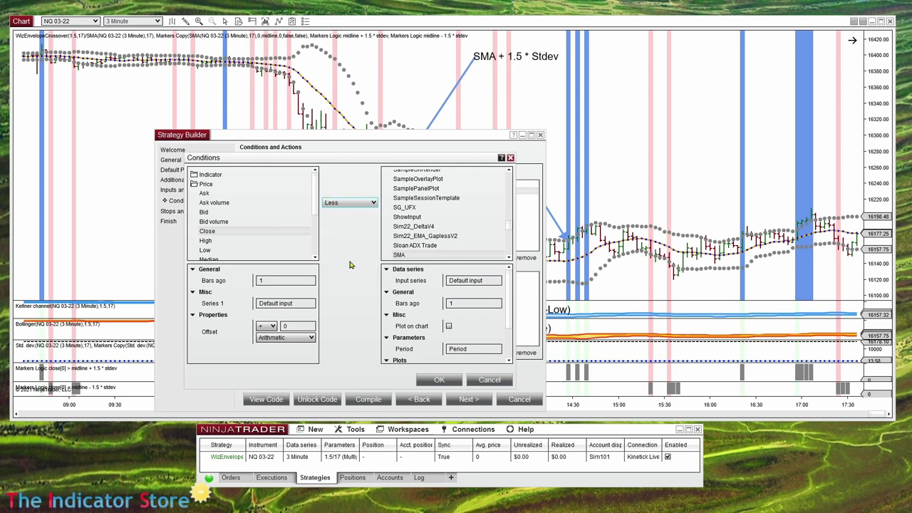
pyautogui.click(454, 376)
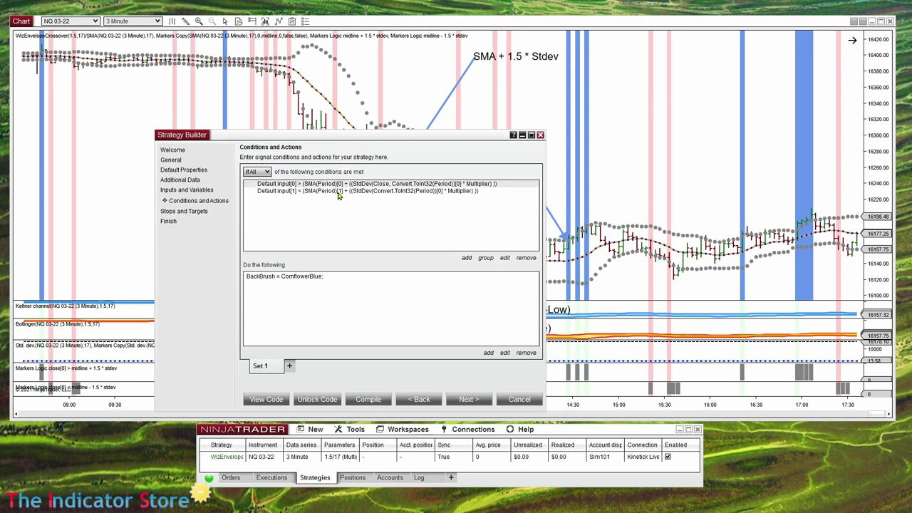
pyautogui.click(339, 192)
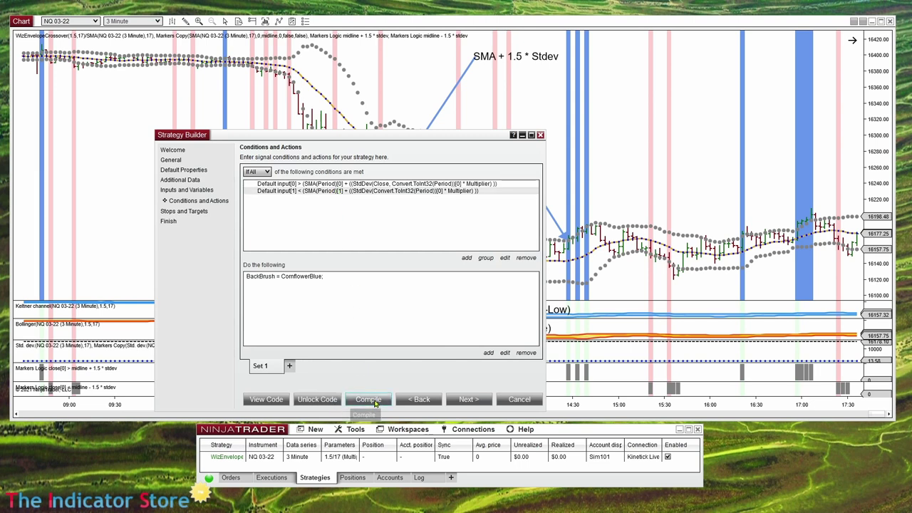
# Compile the strategy with both Set 1 conditions, then disable and re-enable WizEnvelopeCrossover on the chart.
pyautogui.click(376, 403)
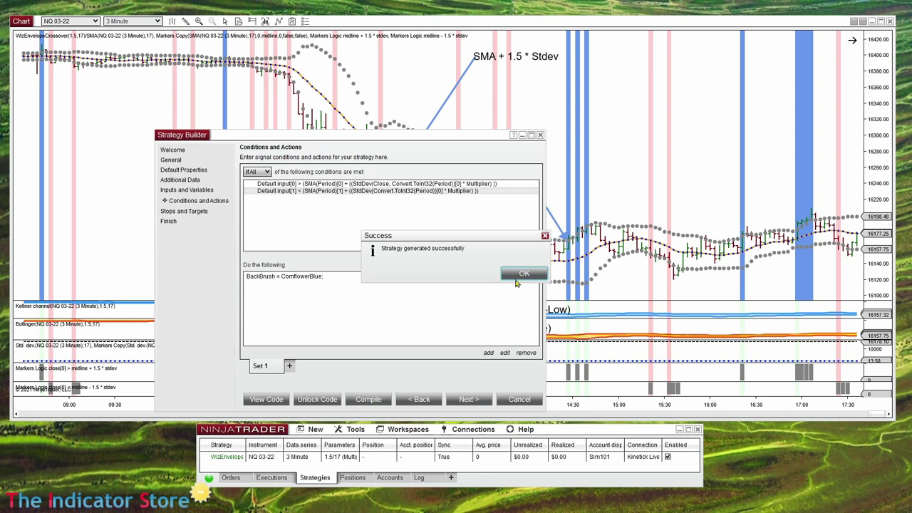
pyautogui.click(520, 277)
pyautogui.moveTo(498, 145); pyautogui.dragTo(135, 454)
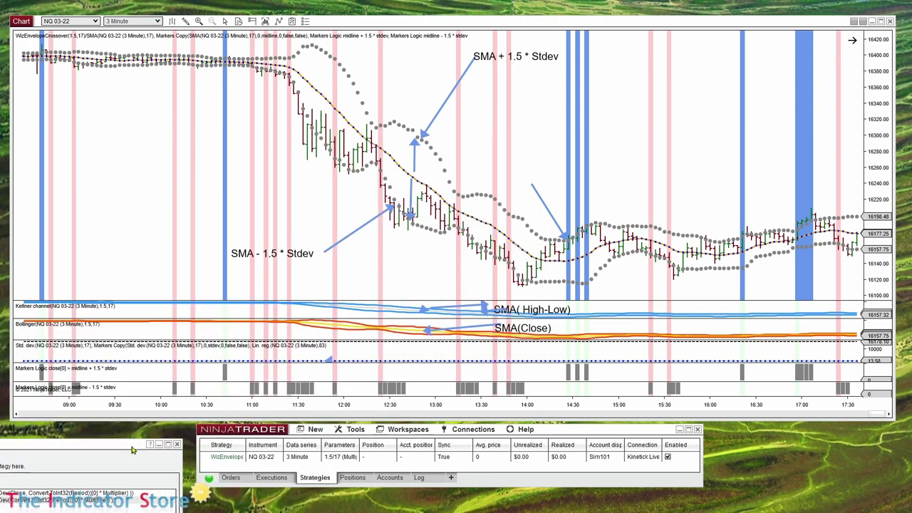
pyautogui.click(669, 457)
pyautogui.click(669, 459)
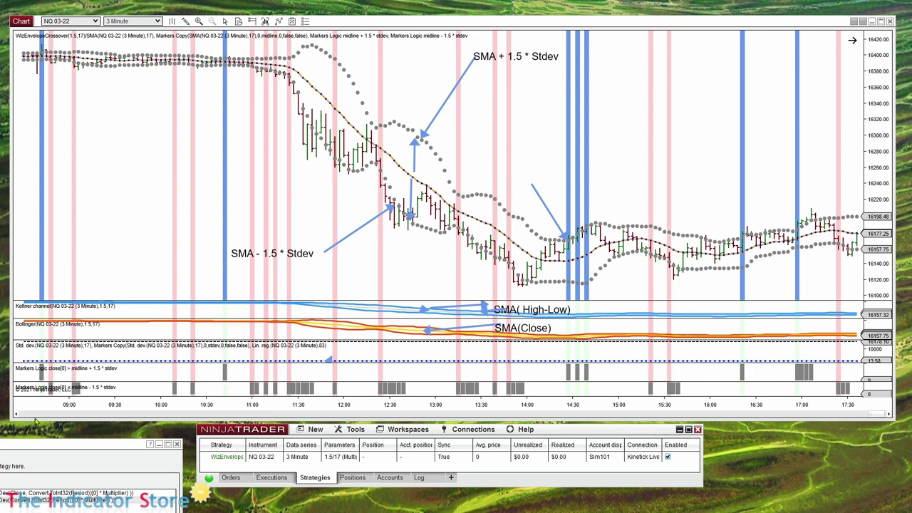
# Bring the Strategy Builder back over the chart and change Set 2's background color action to IndianRed.
pyautogui.doubleClick(110, 455)
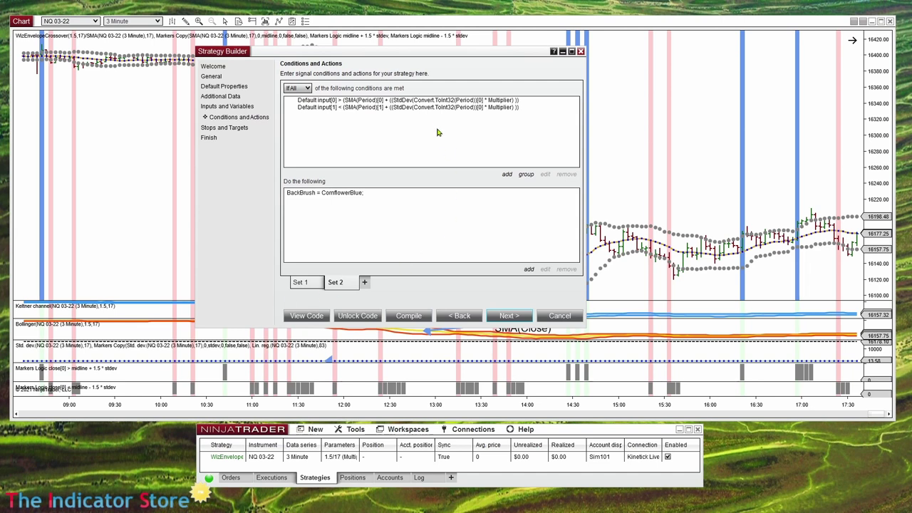
pyautogui.click(411, 102)
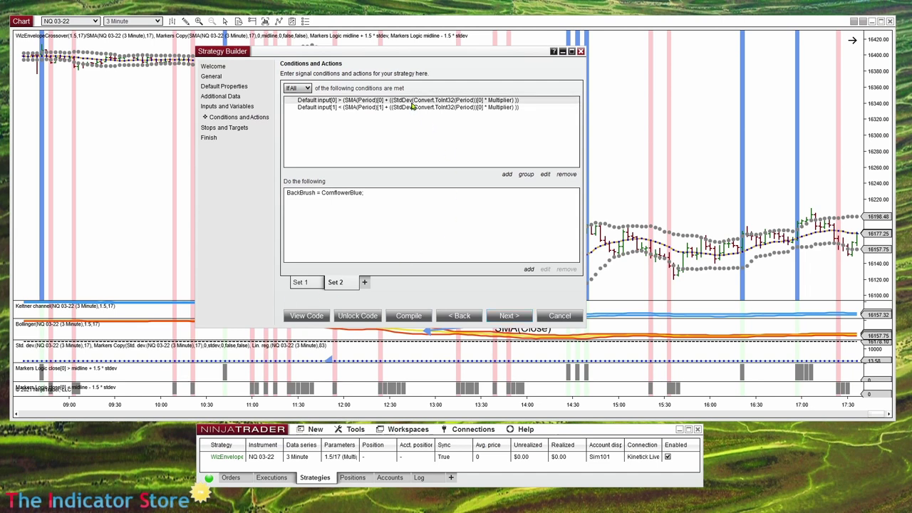
pyautogui.click(349, 199)
pyautogui.doubleClick(349, 199)
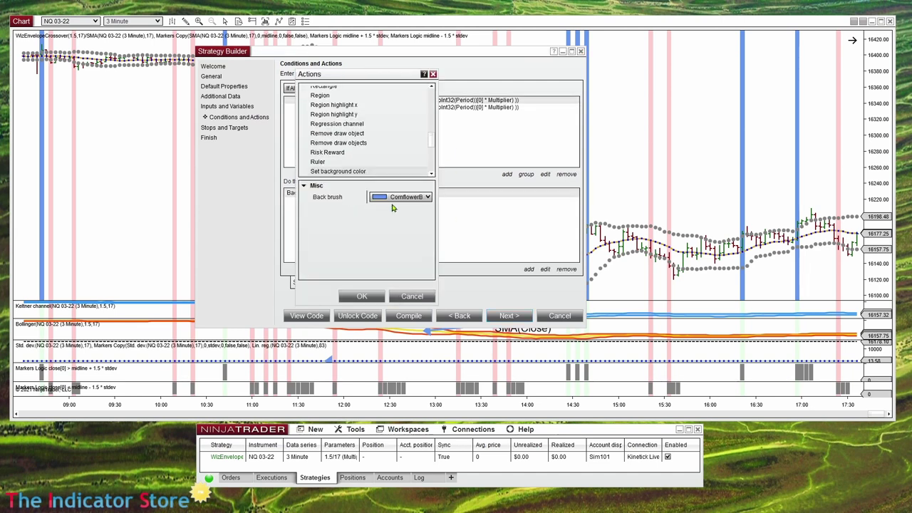
pyautogui.click(428, 198)
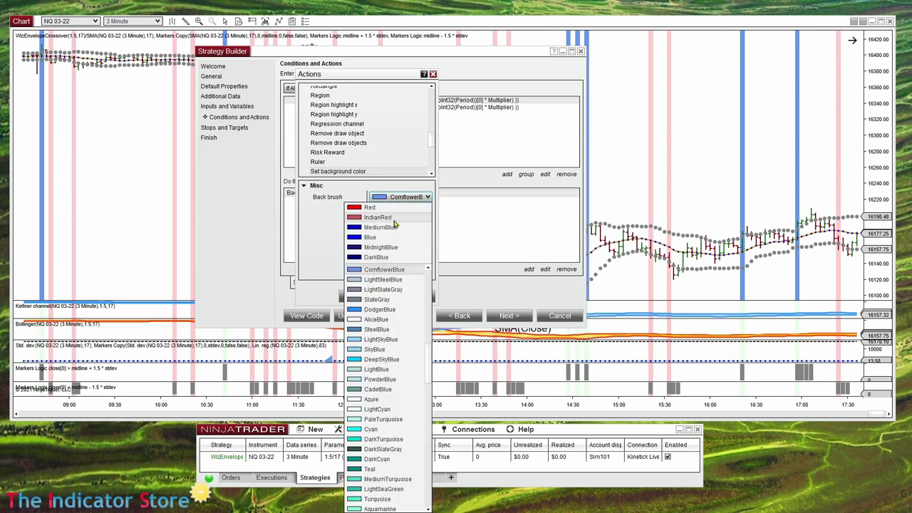
pyautogui.click(377, 387)
pyautogui.click(375, 297)
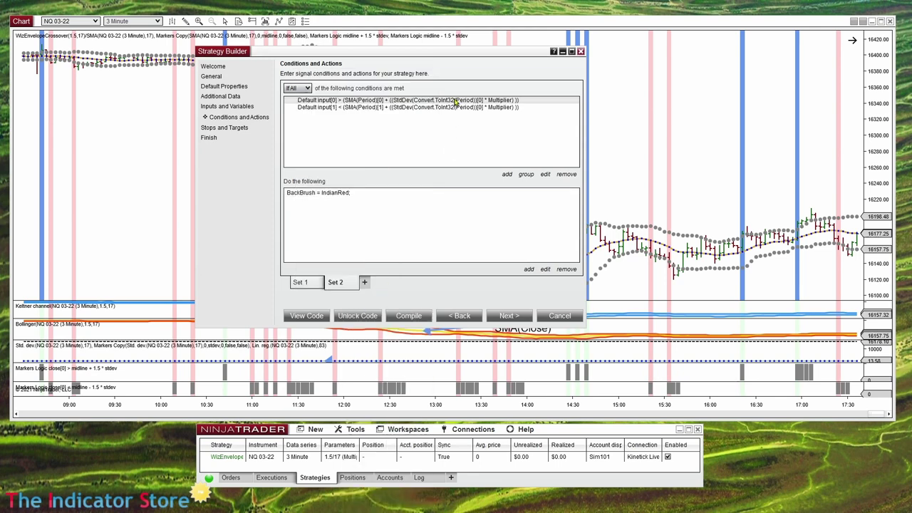
# Change the current-bar condition in Set 2 to Close Less than the SMA, with the StdDev offset subtracted instead of added.
pyautogui.moveTo(497, 54); pyautogui.dragTo(451, 57)
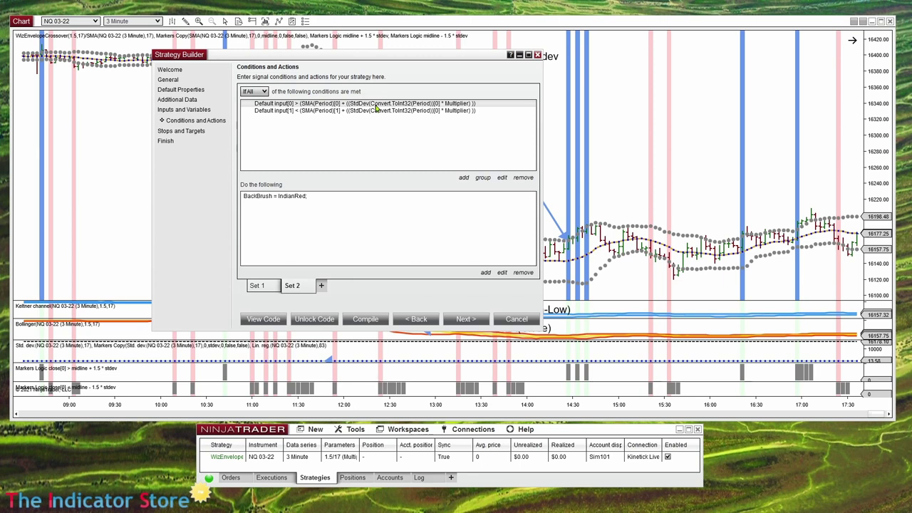
pyautogui.doubleClick(375, 108)
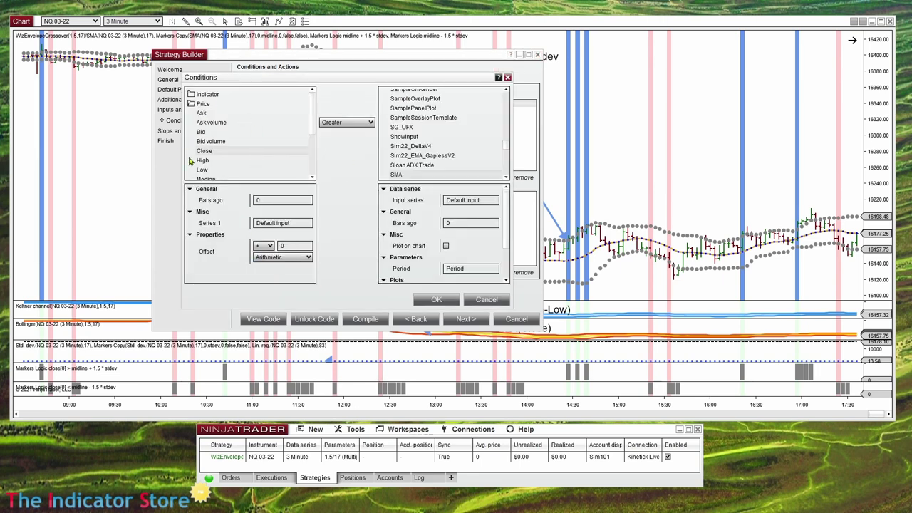
pyautogui.click(347, 124)
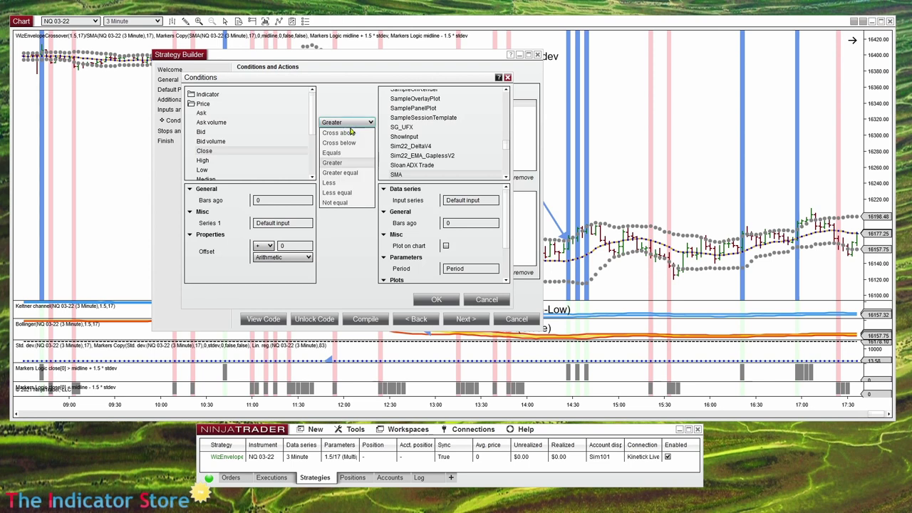
pyautogui.click(329, 182)
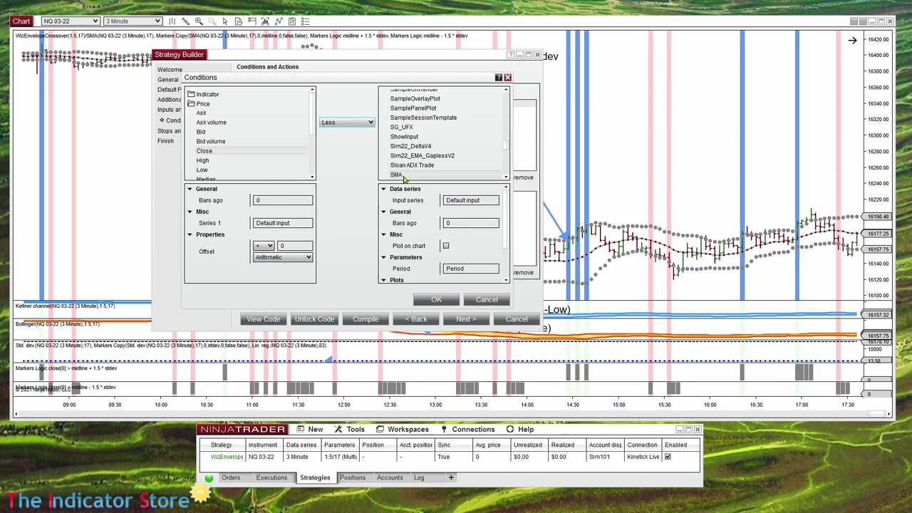
pyautogui.scroll(-3, 502, 264)
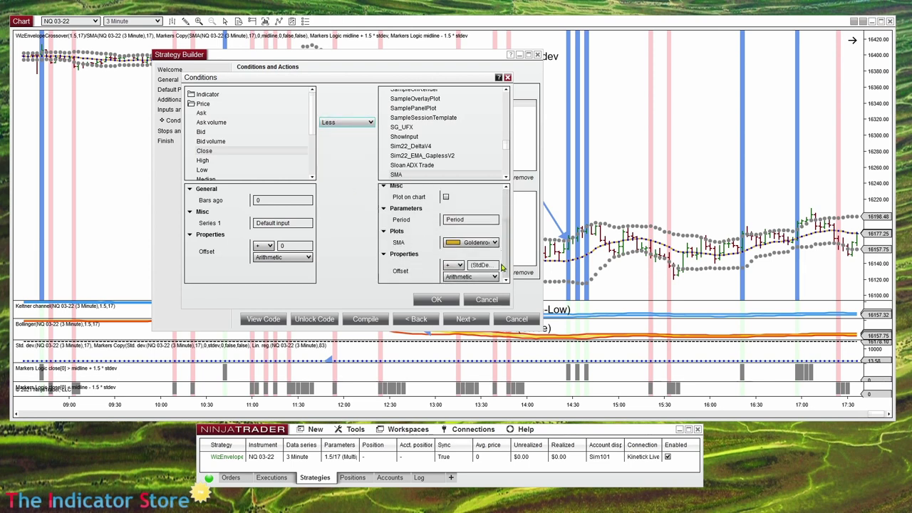
pyautogui.moveTo(485, 268)
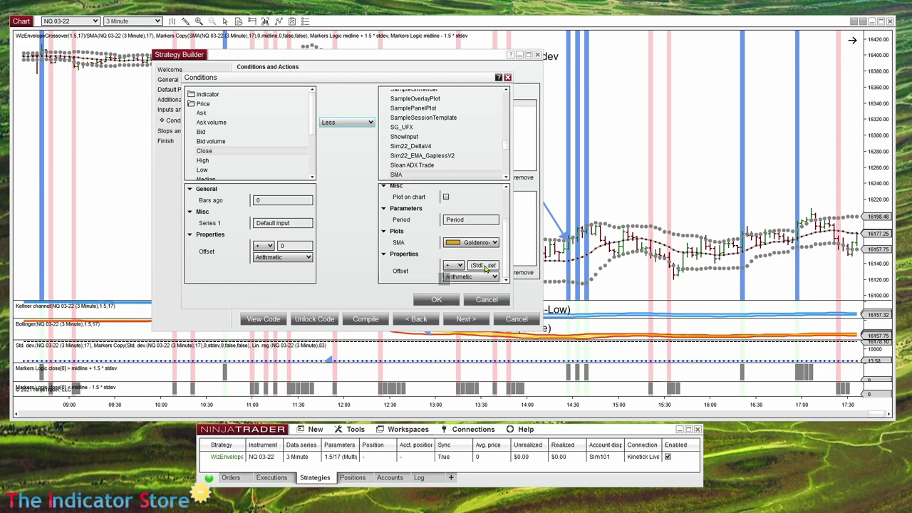
pyautogui.click(455, 266)
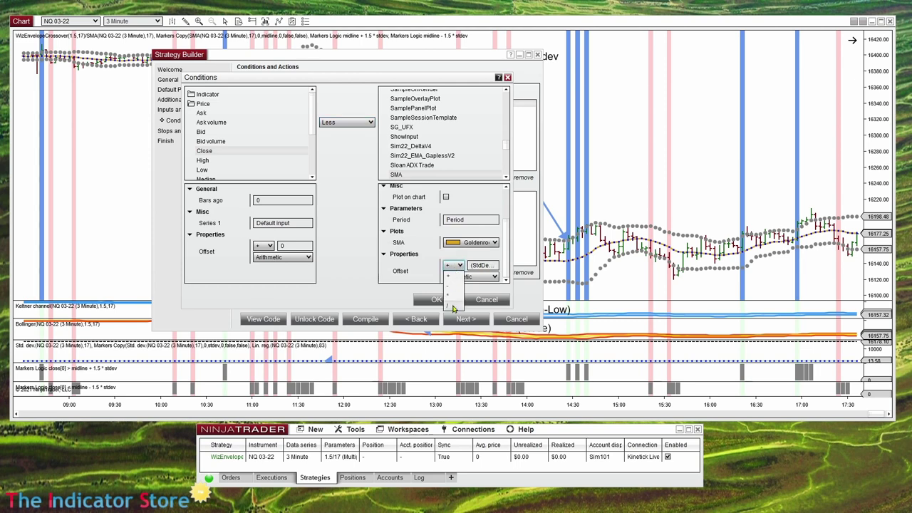
pyautogui.click(449, 286)
pyautogui.click(436, 300)
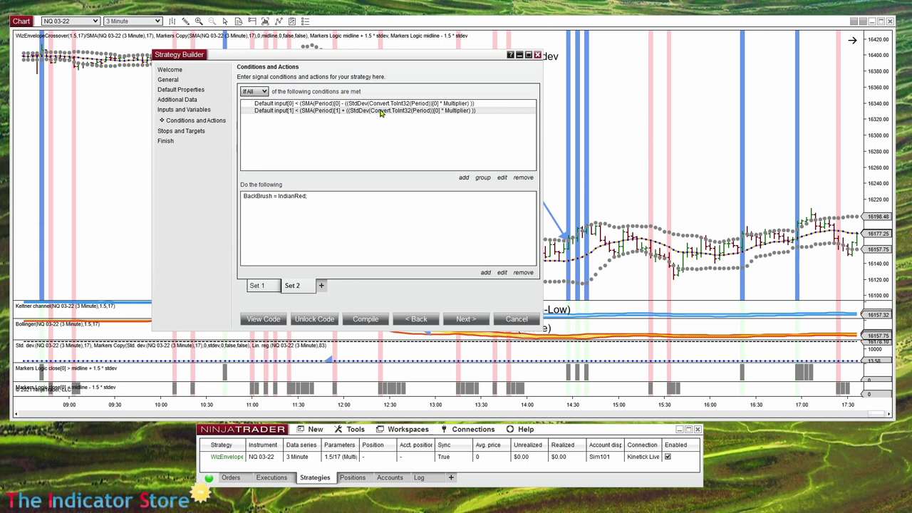
# Change the previous-bar condition in Set 2 to Close Greater than the SMA, with the StdDev offset subtracted instead of added.
pyautogui.click(302, 104)
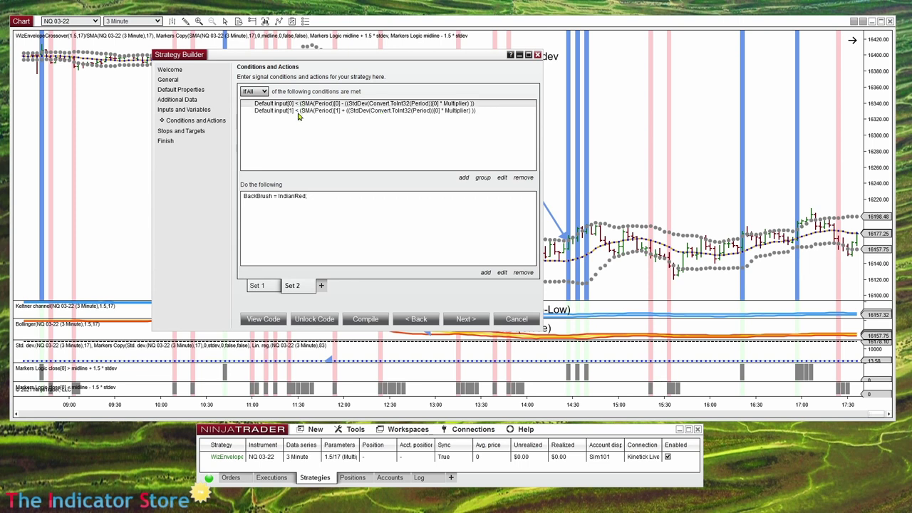
pyautogui.click(300, 112)
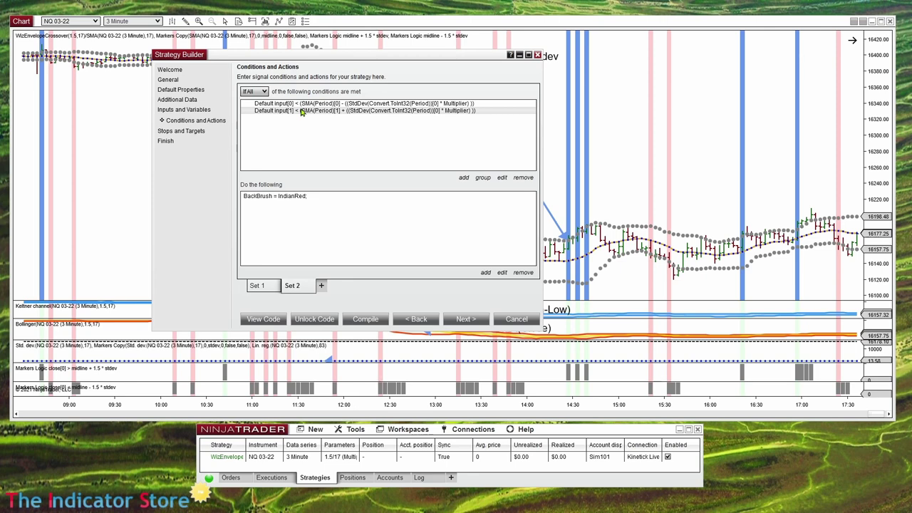
pyautogui.doubleClick(301, 111)
pyautogui.click(345, 123)
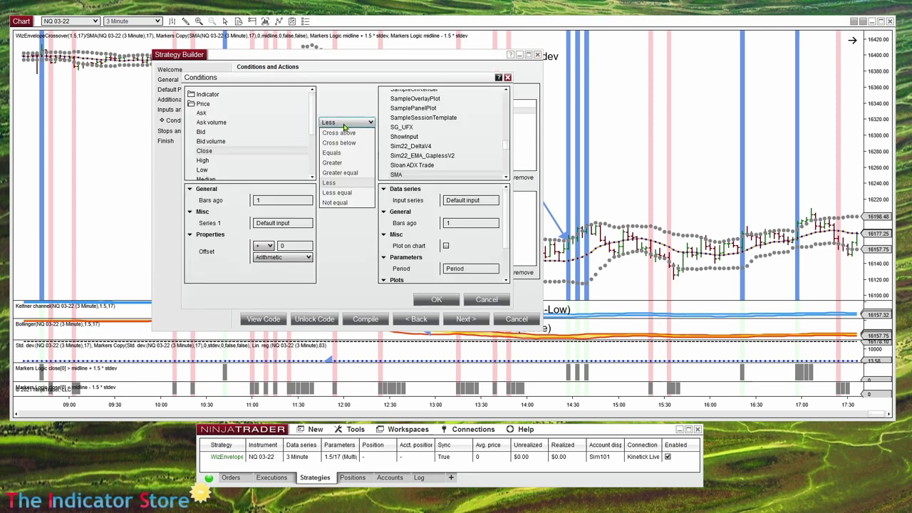
pyautogui.click(332, 163)
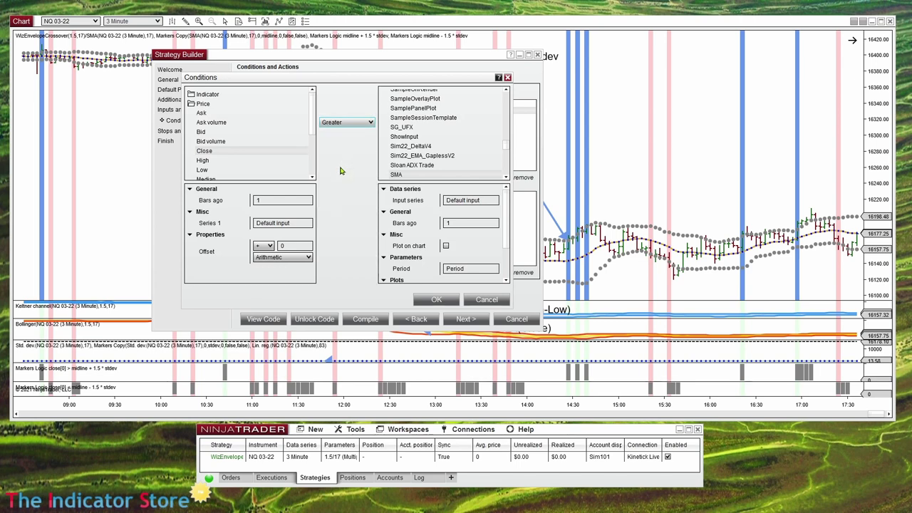
pyautogui.scroll(-2, 504, 255)
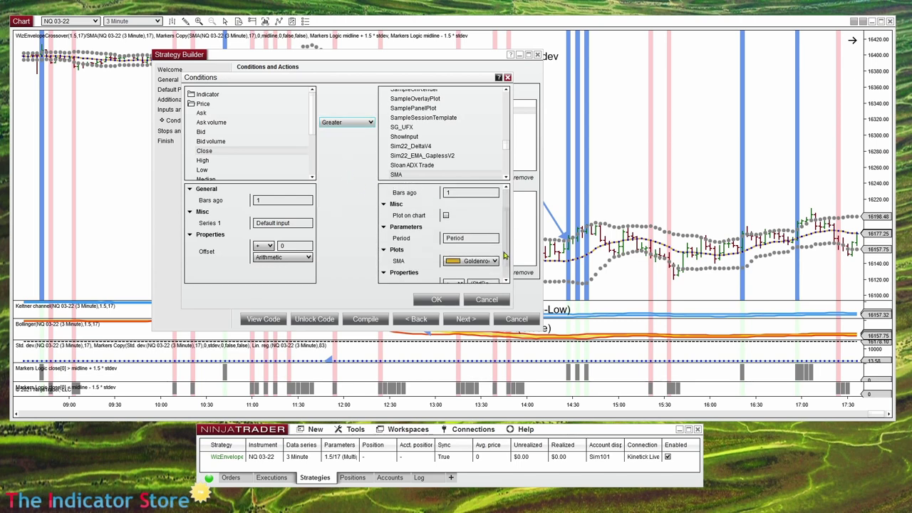
pyautogui.scroll(-1, 505, 255)
pyautogui.click(453, 266)
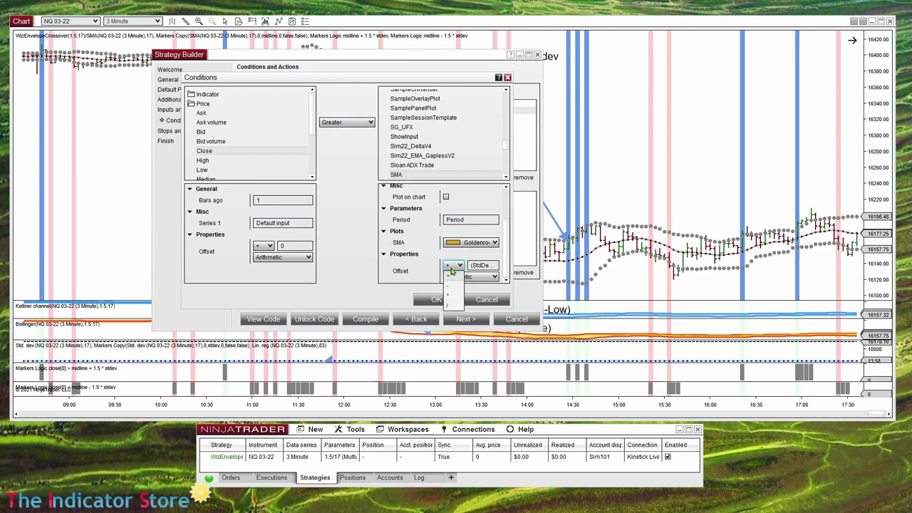
pyautogui.click(451, 292)
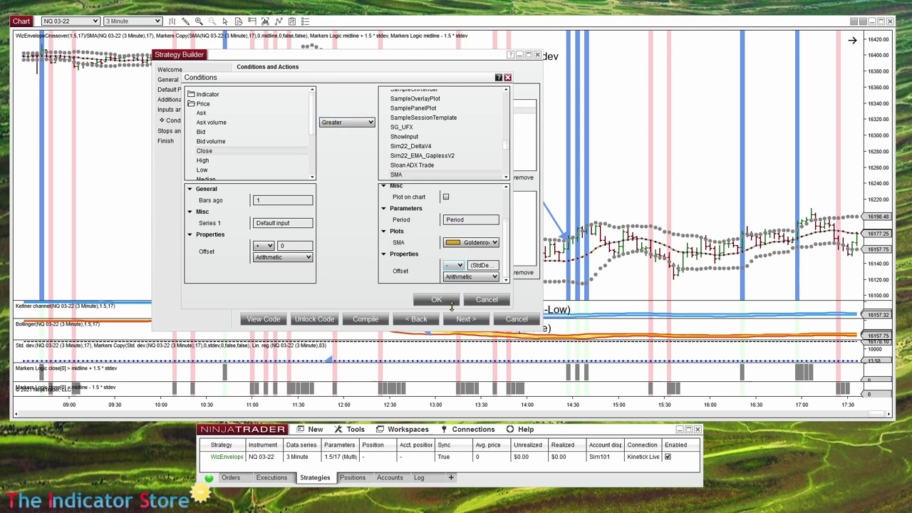
pyautogui.click(443, 299)
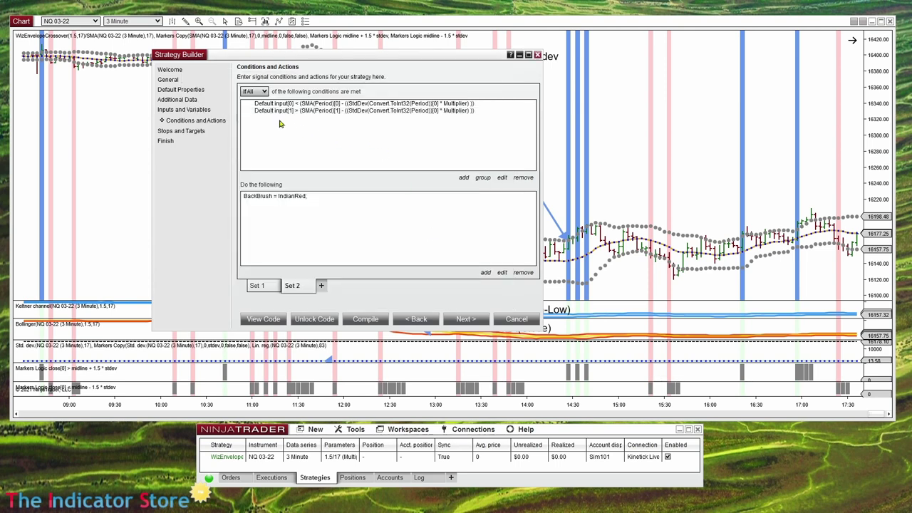
# Compile the strategy with the lower-band Set 2, move the builder aside, and restart WizEnvelopeCrossover to repaint the chart.
pyautogui.click(373, 319)
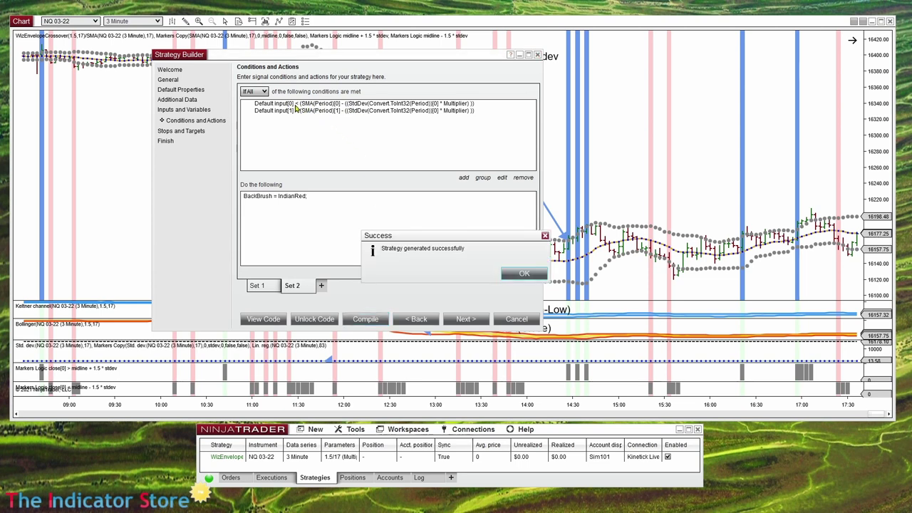
pyautogui.click(516, 276)
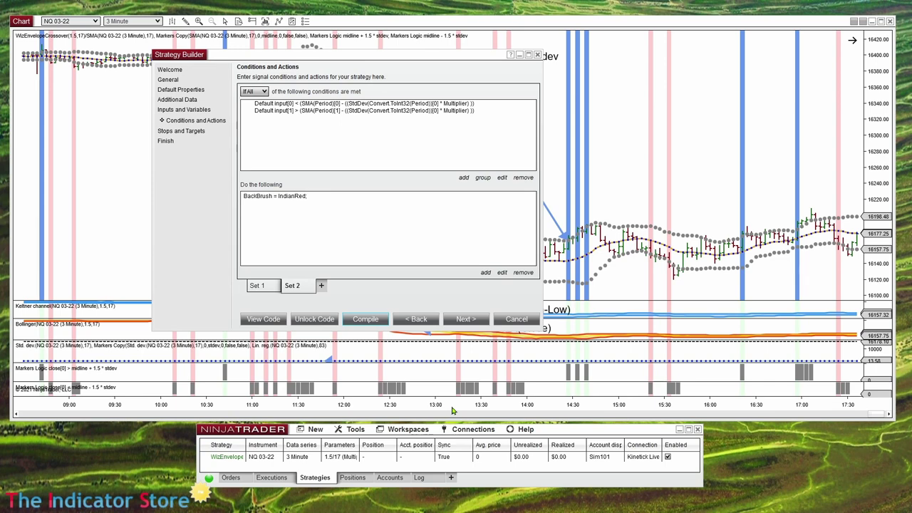
pyautogui.moveTo(495, 60); pyautogui.dragTo(112, 463)
pyautogui.click(668, 457)
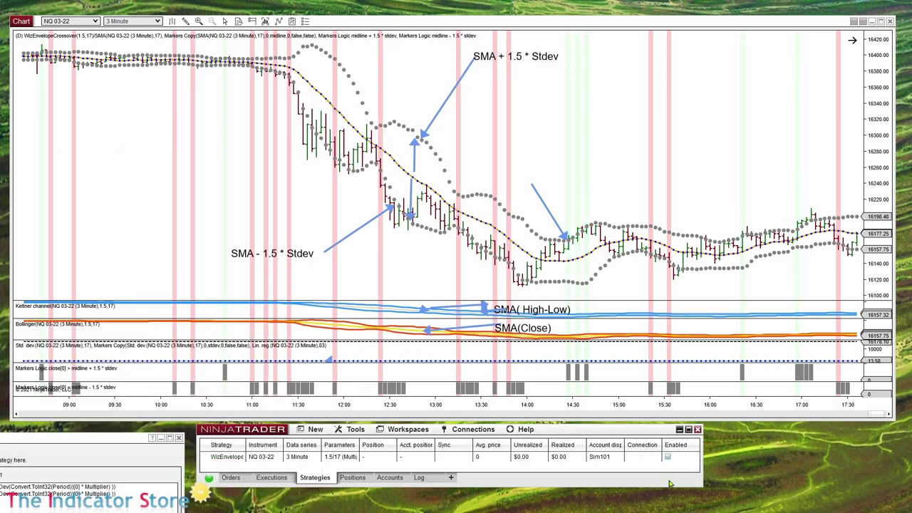
pyautogui.click(667, 457)
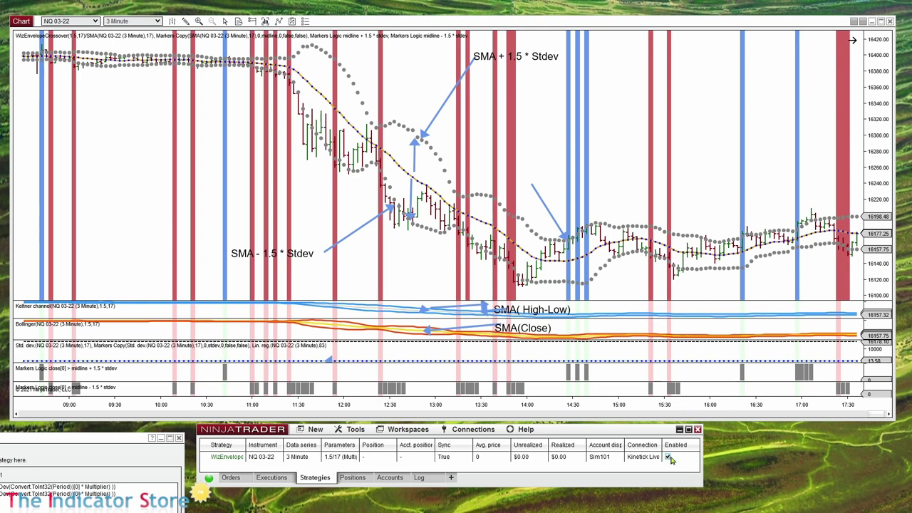
# Inspect the painted crossovers on the recent bars, disable WizEnvelopeCrossover, and bring the Strategy Builder back over the chart.
pyautogui.moveTo(745, 408); pyautogui.dragTo(424, 413)
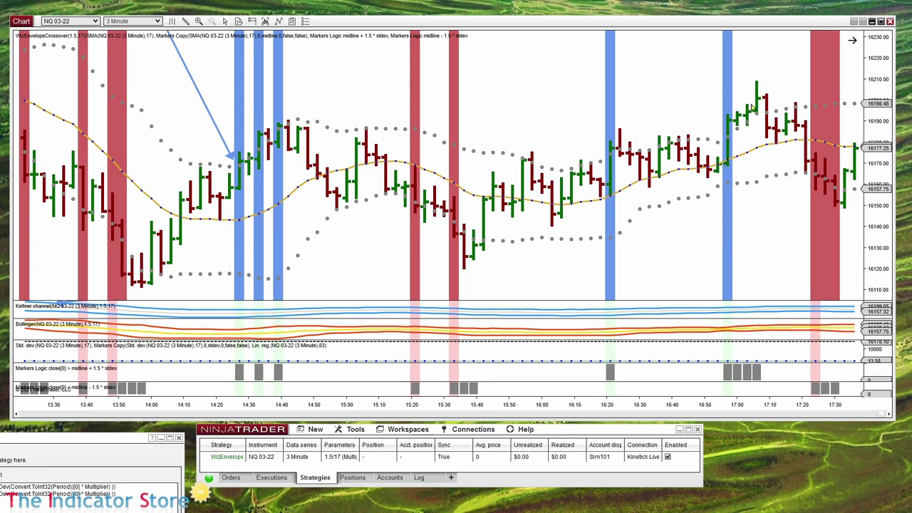
pyautogui.click(645, 207)
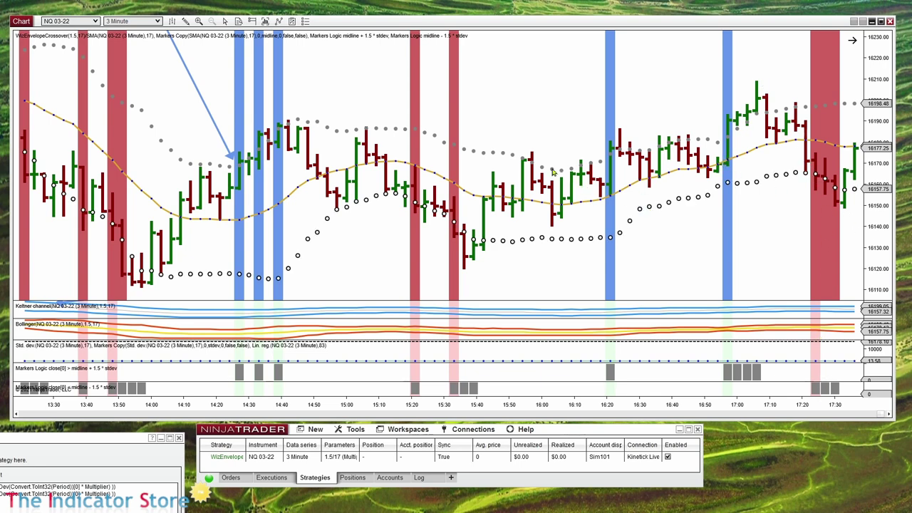
pyautogui.click(669, 457)
pyautogui.click(109, 449)
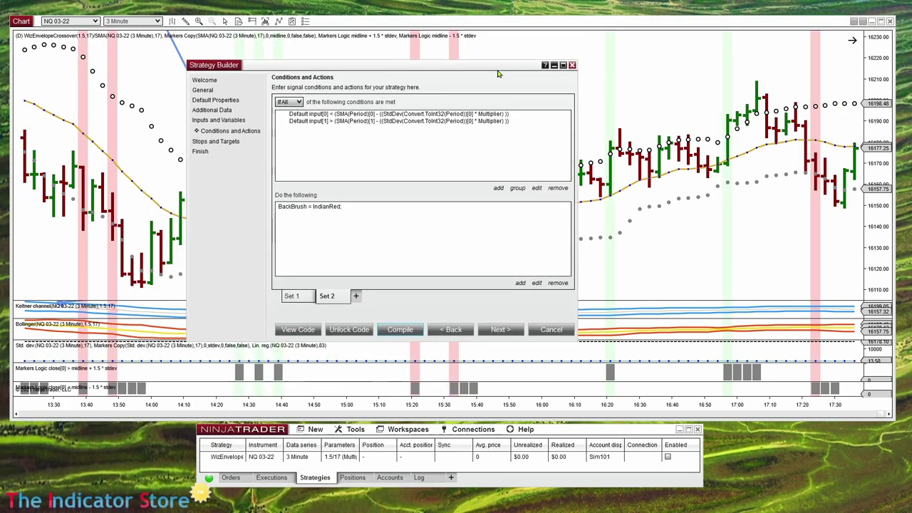
# Review Set 1's current-bar and previous-bar conditions comparing price with the SMA plus the StdDev offset.
pyautogui.click(293, 298)
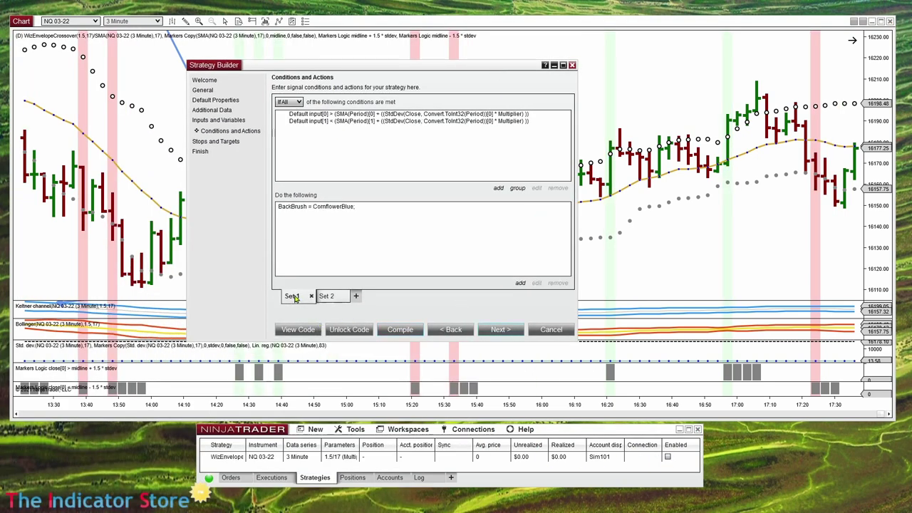
pyautogui.click(393, 115)
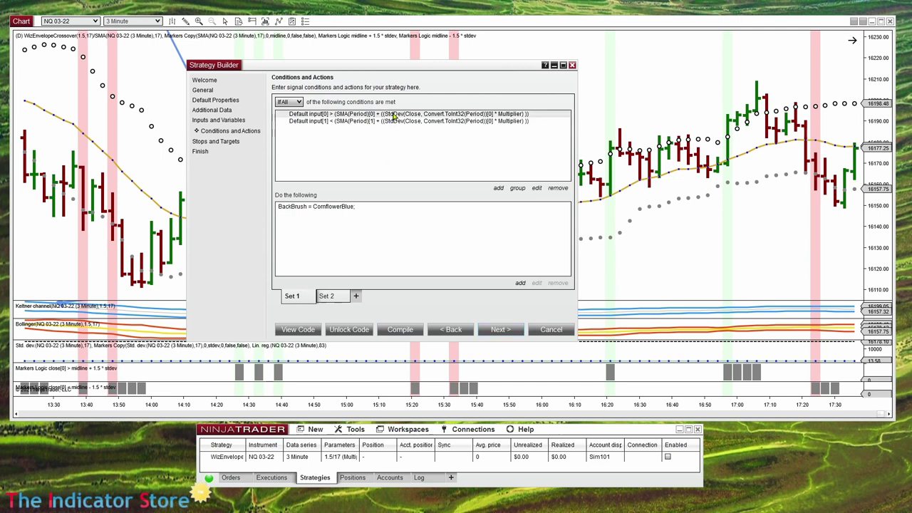
pyautogui.click(392, 121)
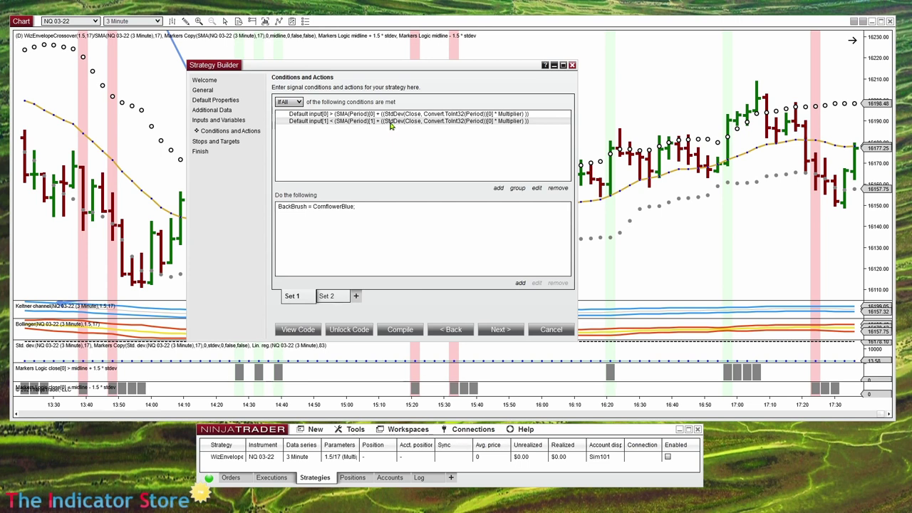
pyautogui.click(354, 114)
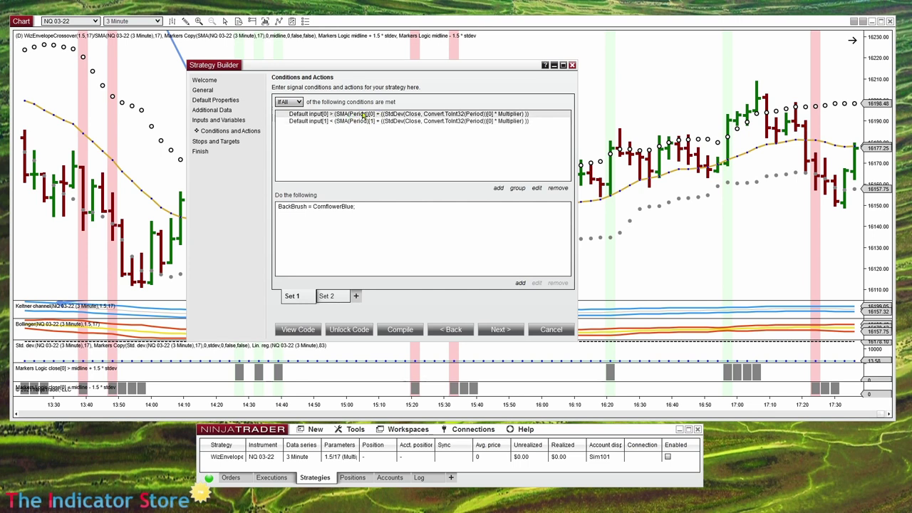